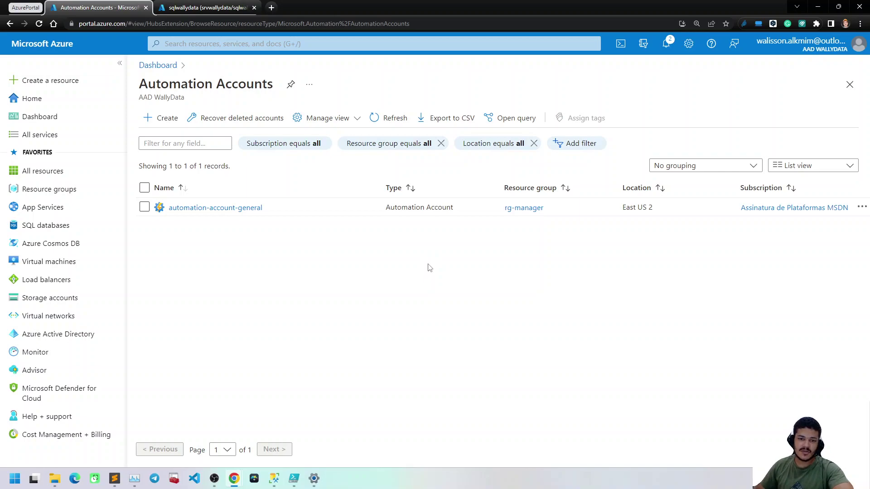
# Bring the SQL Server Management Studio Solution1 window to the front from the taskbar
pyautogui.moveTo(277, 479)
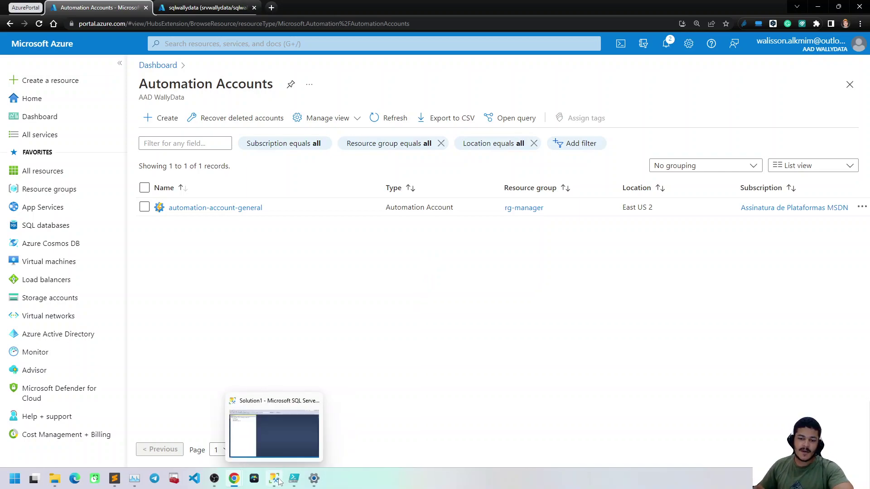
pyautogui.click(275, 437)
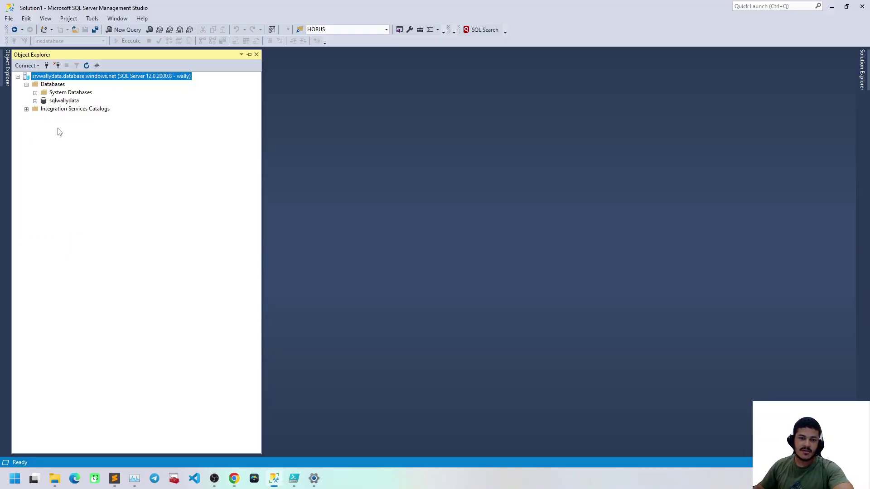
pyautogui.click(66, 111)
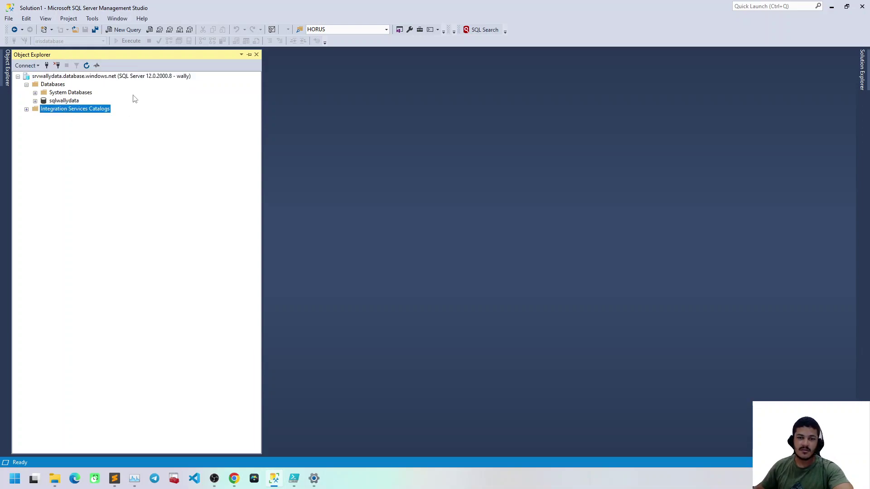
pyautogui.click(106, 78)
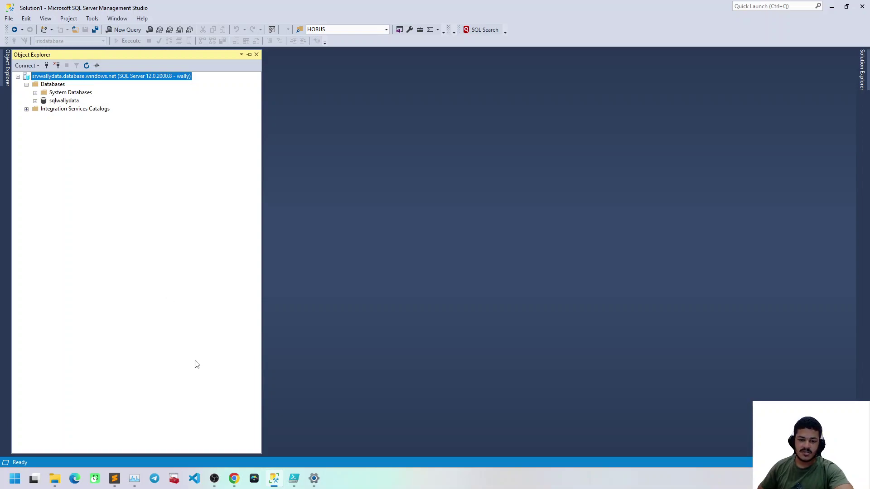
pyautogui.moveTo(234, 478)
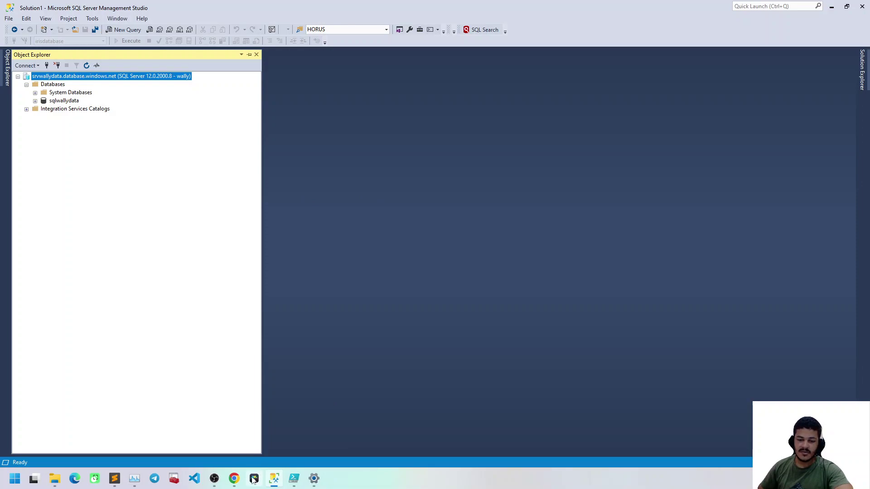
pyautogui.moveTo(294, 480)
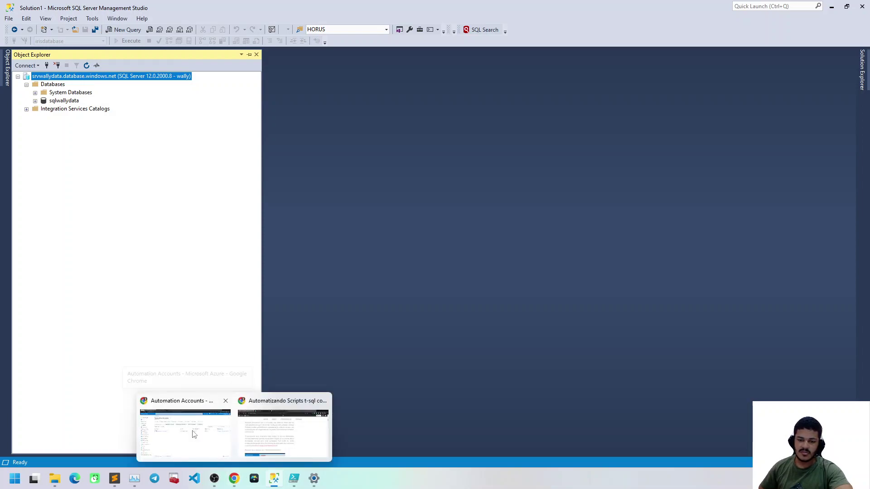
# Set resource group rg-automation-test and account name automationaccount-test, then go to Advanced
pyautogui.click(188, 431)
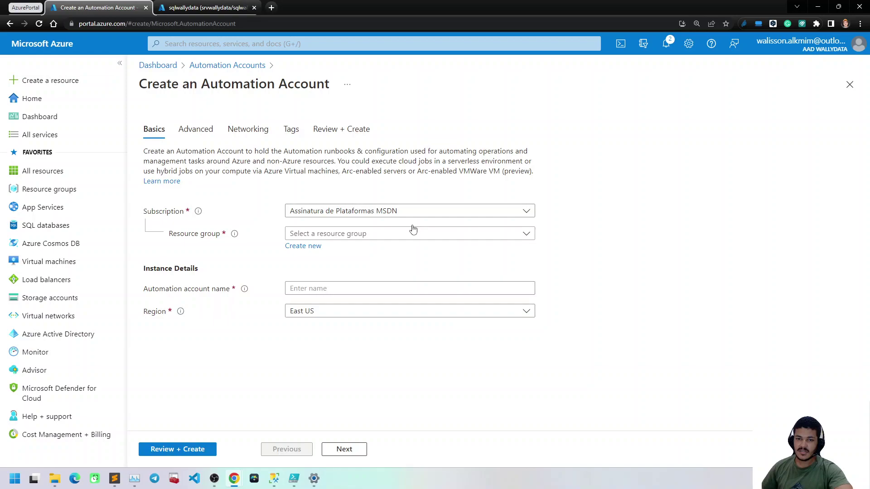
pyautogui.click(338, 236)
pyautogui.click(339, 238)
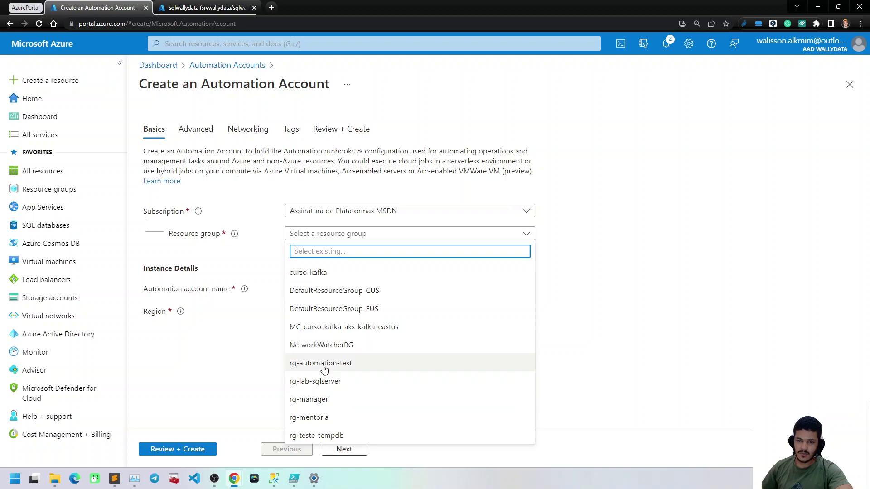
pyautogui.click(324, 364)
pyautogui.click(310, 288)
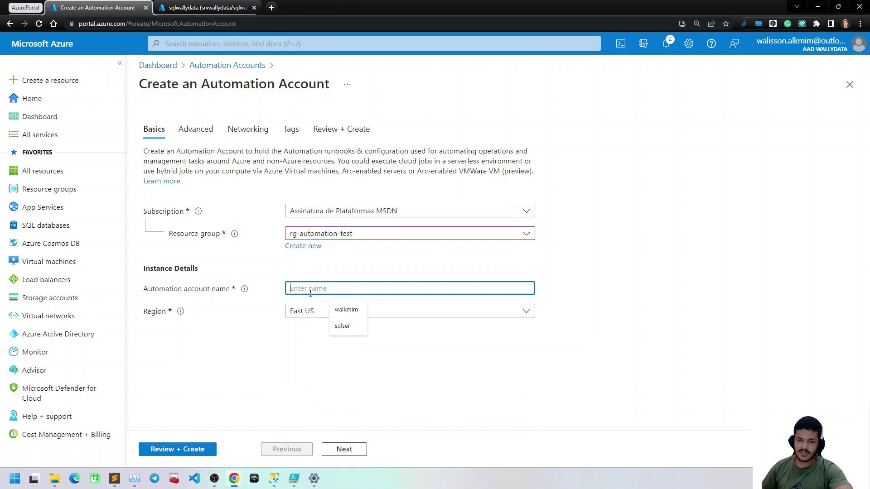
pyautogui.write('autom')
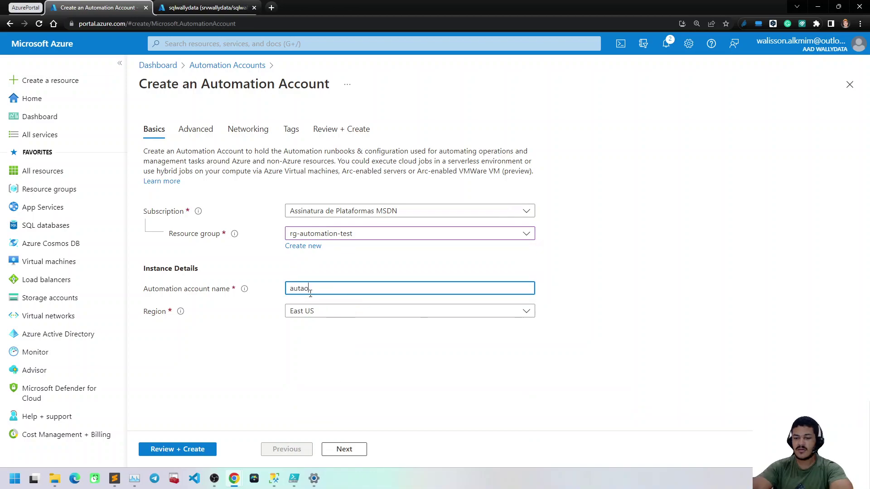
pyautogui.write('ation')
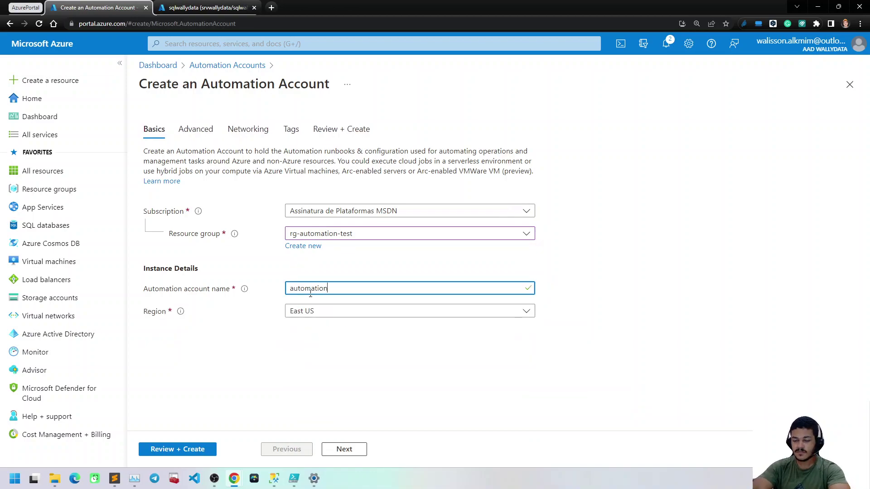
pyautogui.write('account-test')
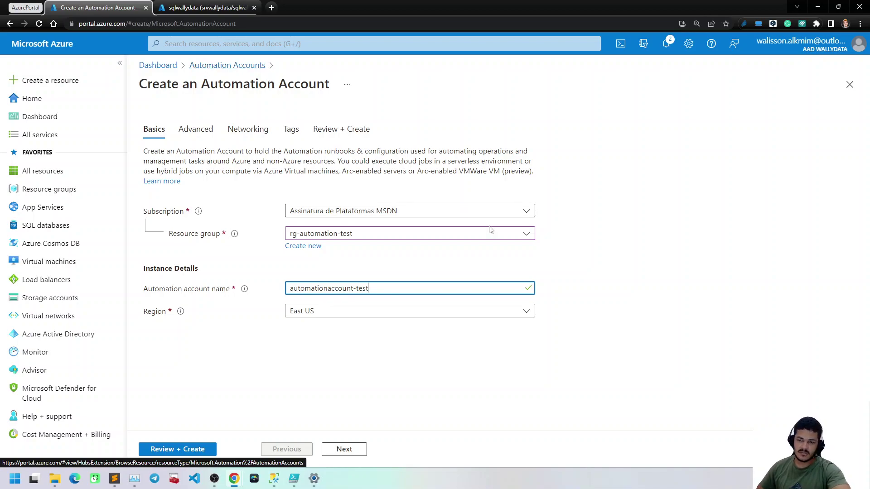
pyautogui.click(571, 229)
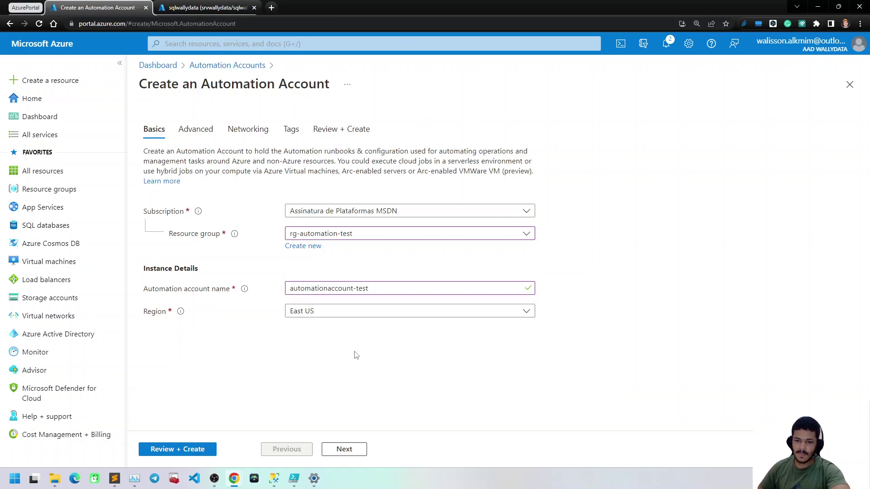
pyautogui.click(200, 135)
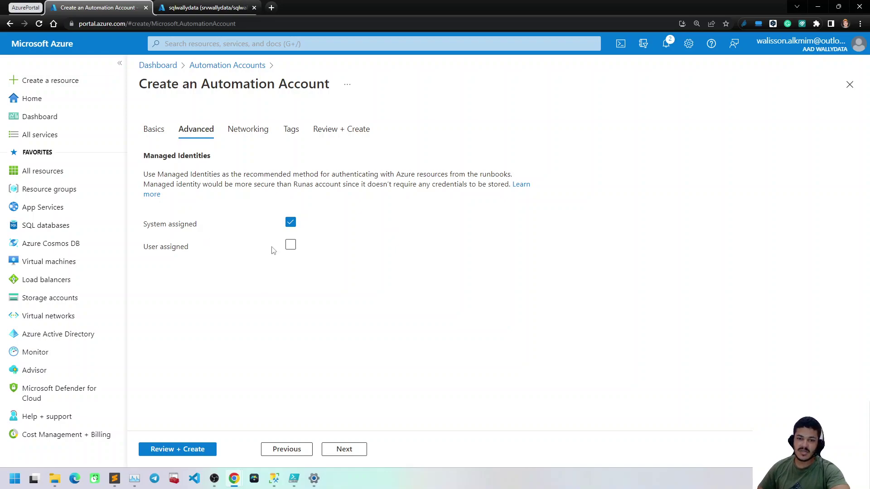
# Leave User assigned identity off with System assigned checked, then continue to Networking
pyautogui.click(290, 246)
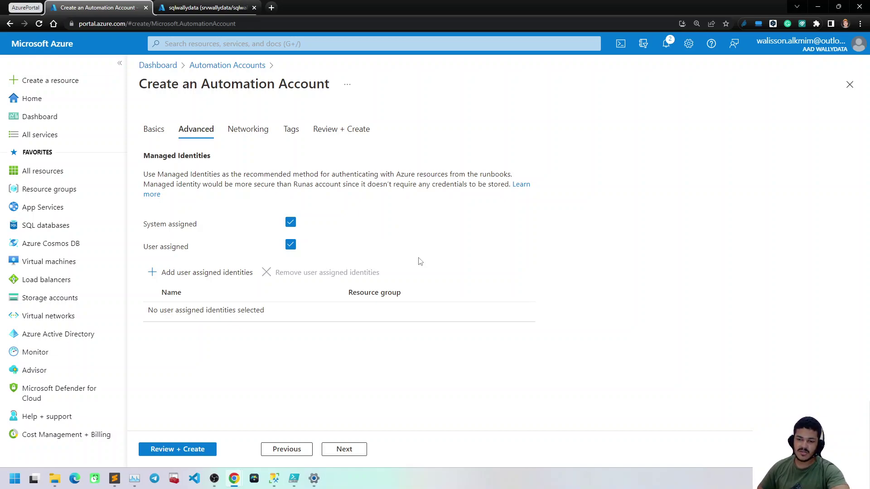
pyautogui.click(290, 245)
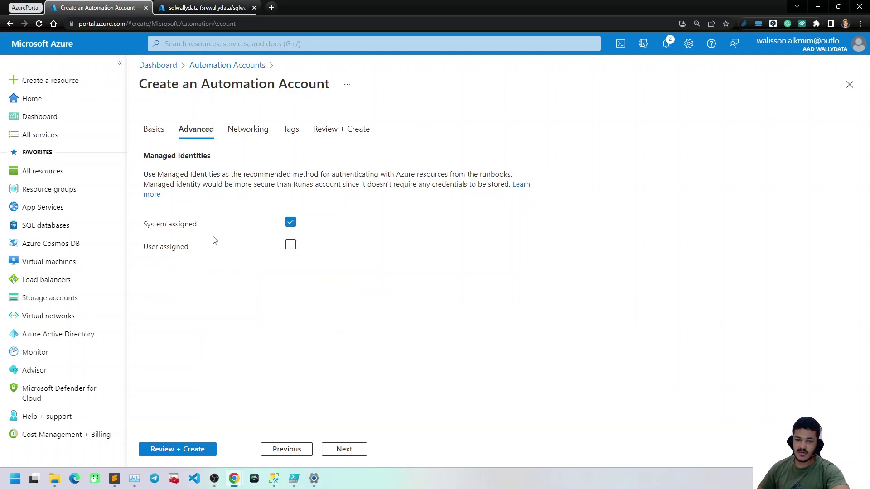
pyautogui.click(252, 136)
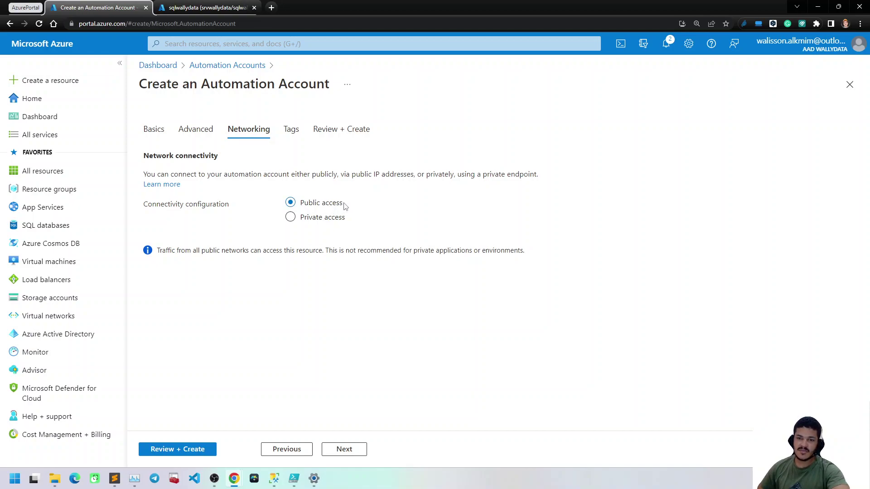
# Keep network connectivity on Public access and continue to the Tags step
pyautogui.click(325, 218)
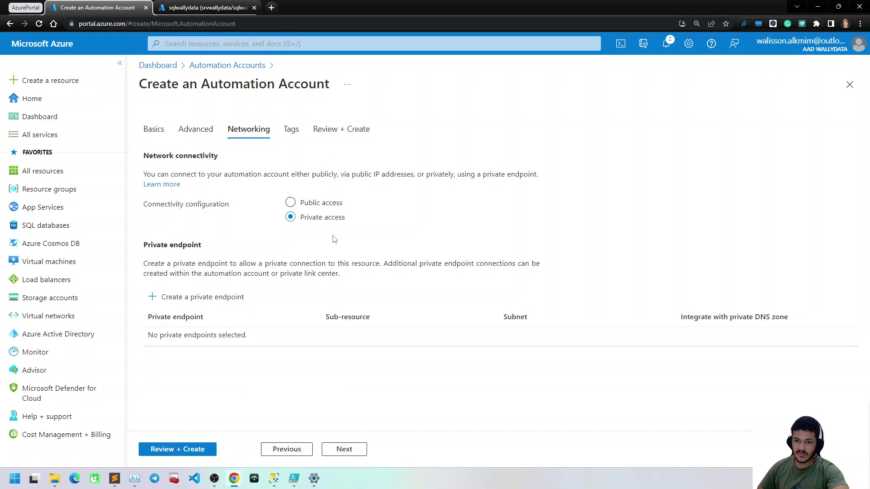
pyautogui.click(321, 204)
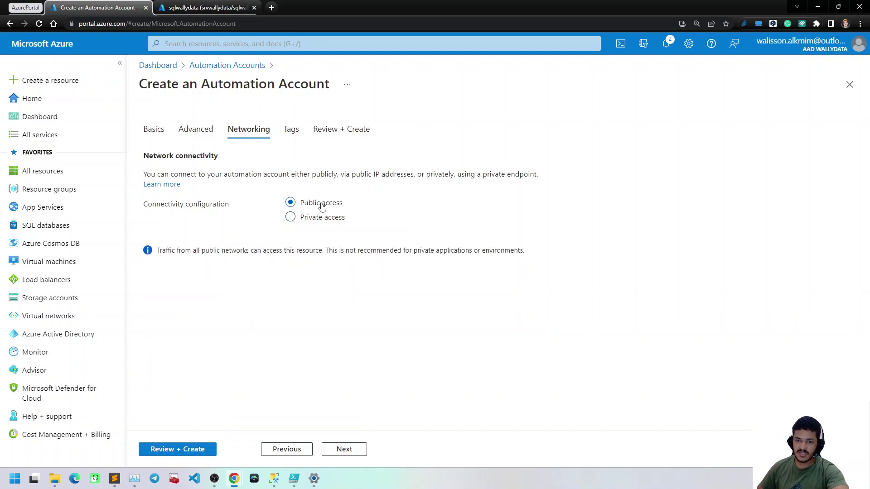
pyautogui.click(292, 130)
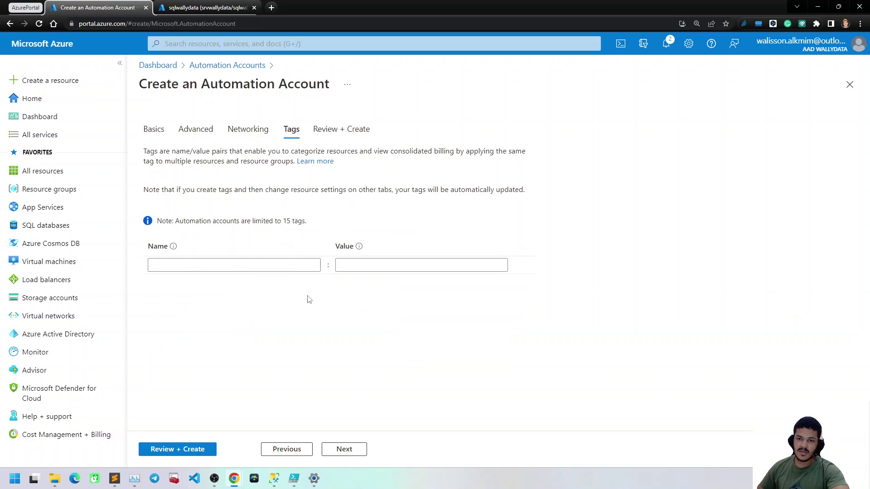
# Confirm Review + Create shows Validation passed, then return via the Automation Accounts breadcrumb
pyautogui.click(231, 266)
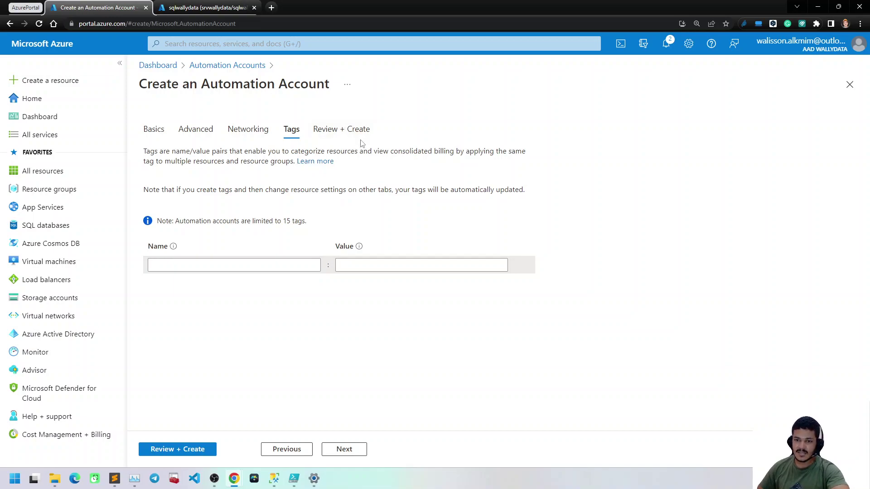
pyautogui.click(345, 129)
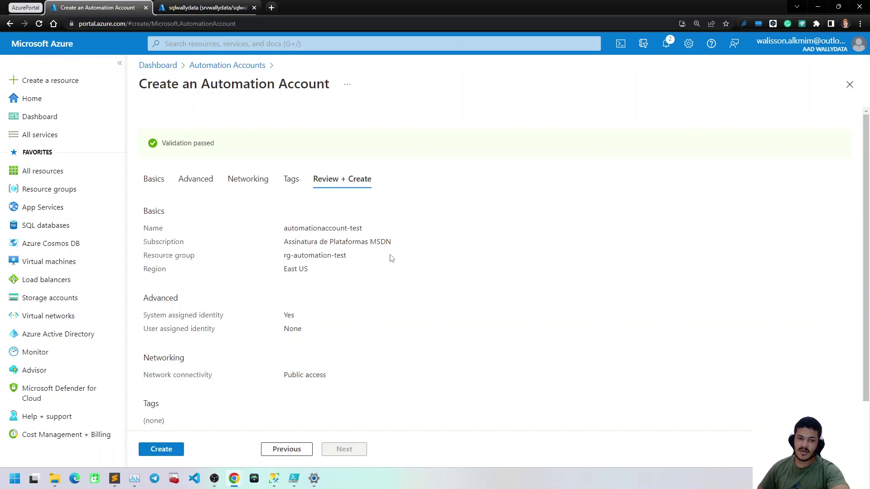
pyautogui.click(240, 67)
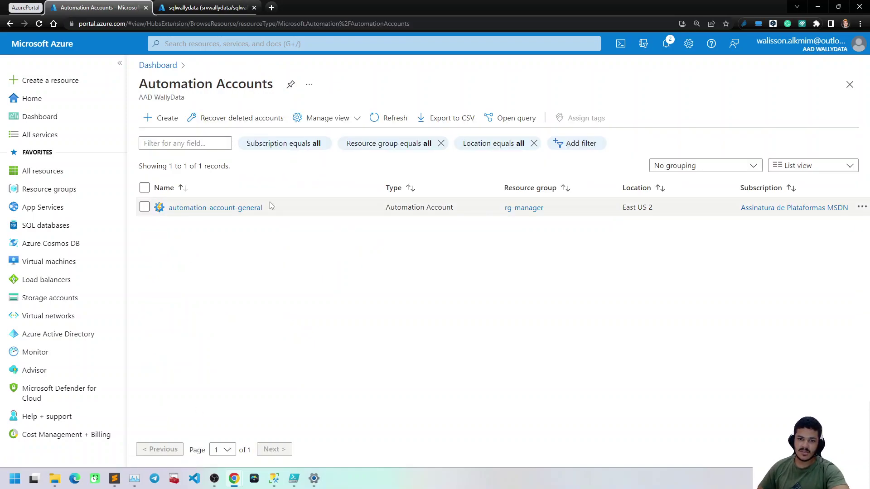
# Open automation-account-general and collapse the side menus so its overview fills the width
pyautogui.click(237, 207)
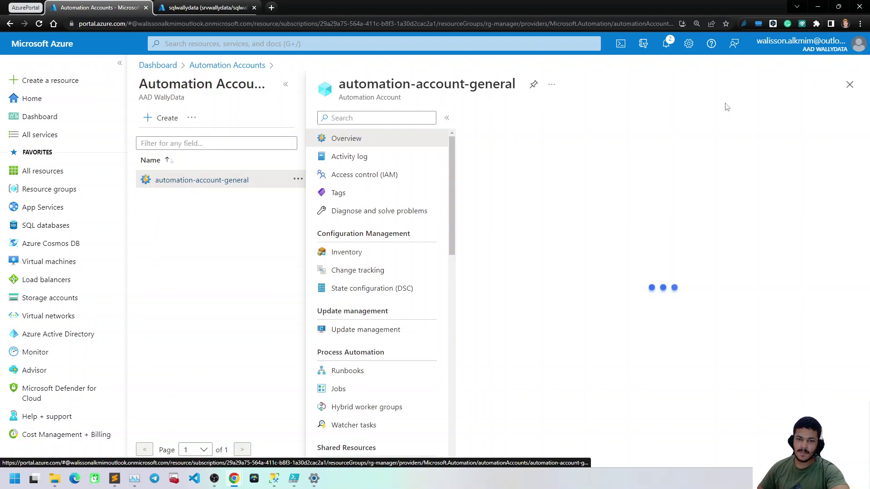
pyautogui.click(120, 63)
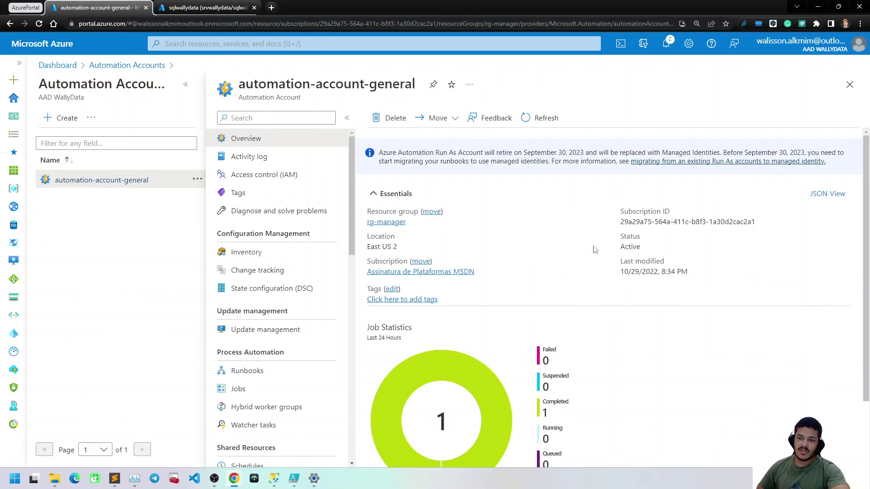
pyautogui.click(186, 85)
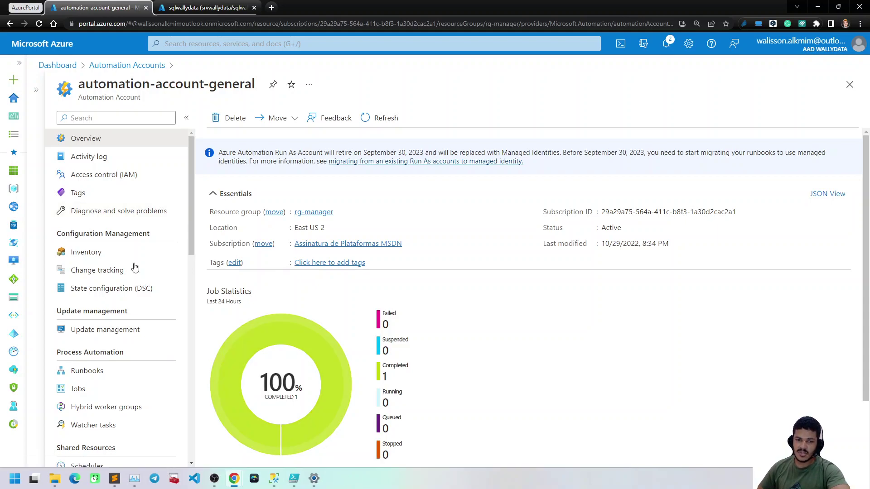
# Glance at SSMS, return to the account overview and scroll down its resource menu
pyautogui.click(272, 480)
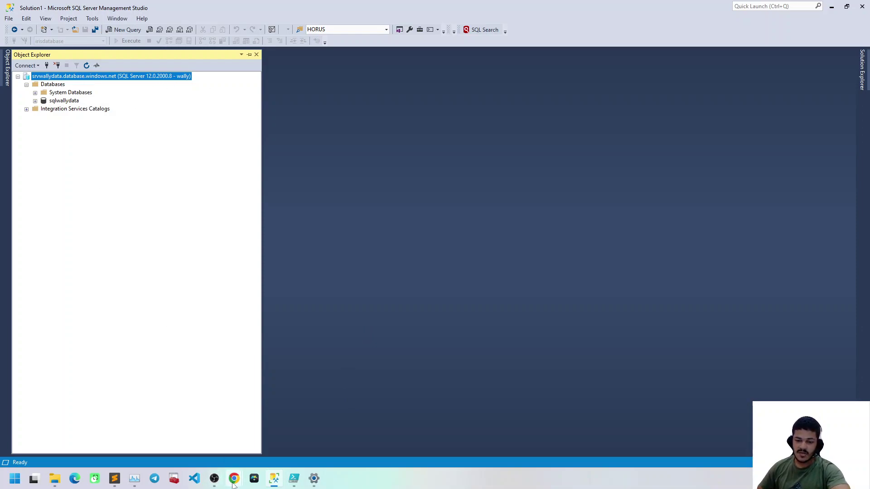
pyautogui.moveTo(234, 478)
pyautogui.click(197, 438)
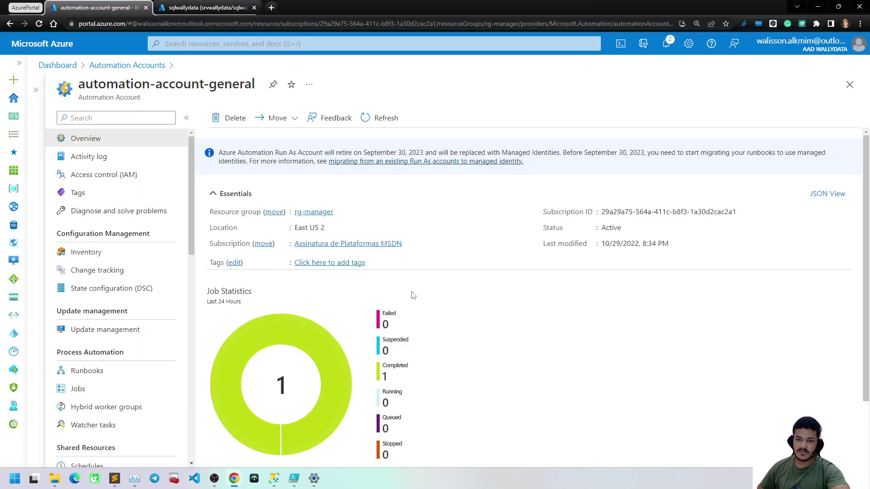
pyautogui.scroll(-3, 108, 346)
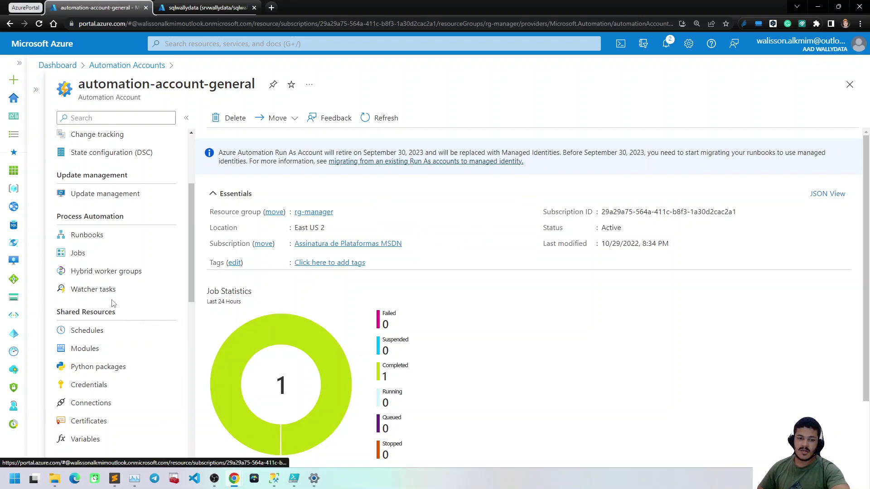
pyautogui.scroll(-3, 112, 305)
# Open Credentials under Shared Resources, showing AzureCredential and sqlConnect
pyautogui.click(104, 263)
pyautogui.click(90, 249)
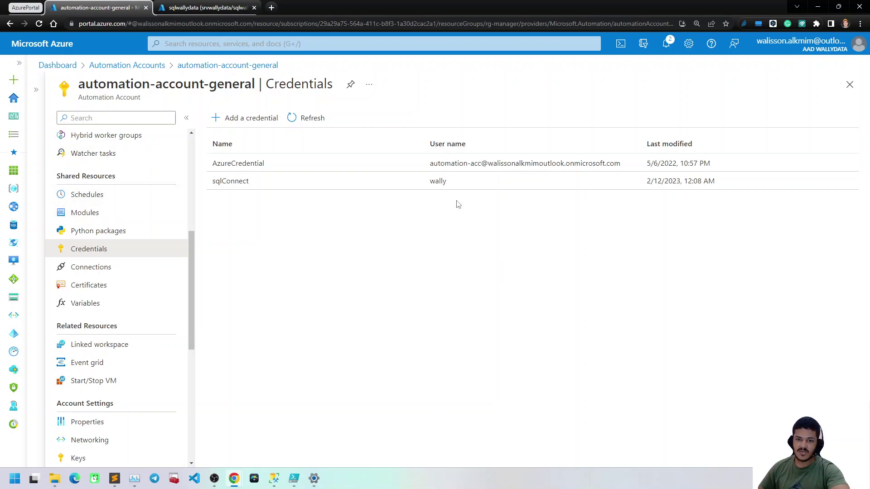
# Start a new credential and fill in its name and the SQL login's user name
pyautogui.click(253, 118)
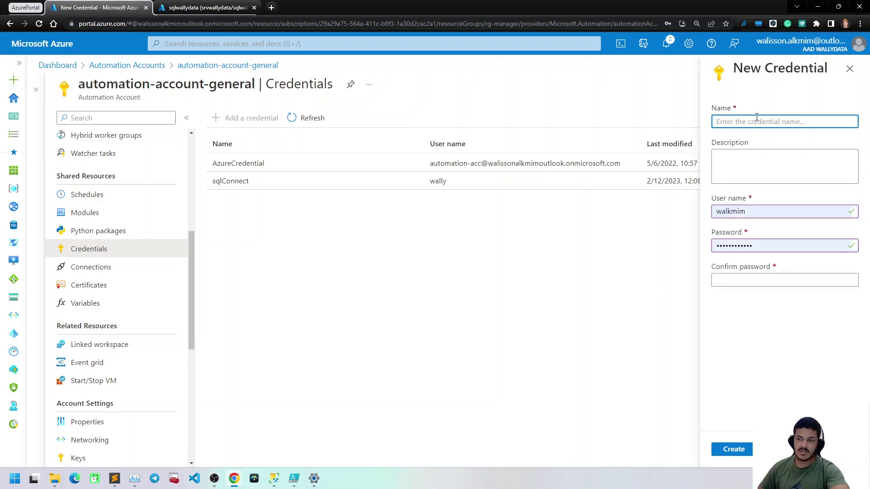
pyautogui.write('wally')
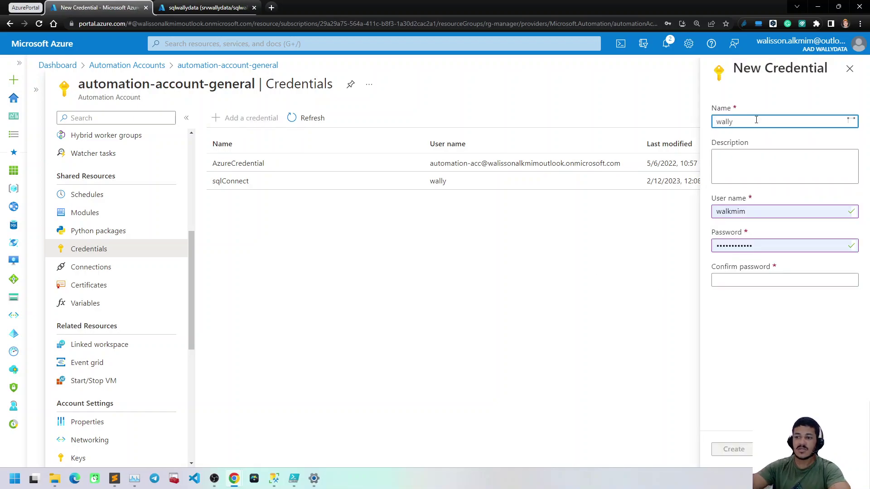
pyautogui.click(754, 210)
pyautogui.hotkey('ctrl', 'a')
pyautogui.write('wsa')
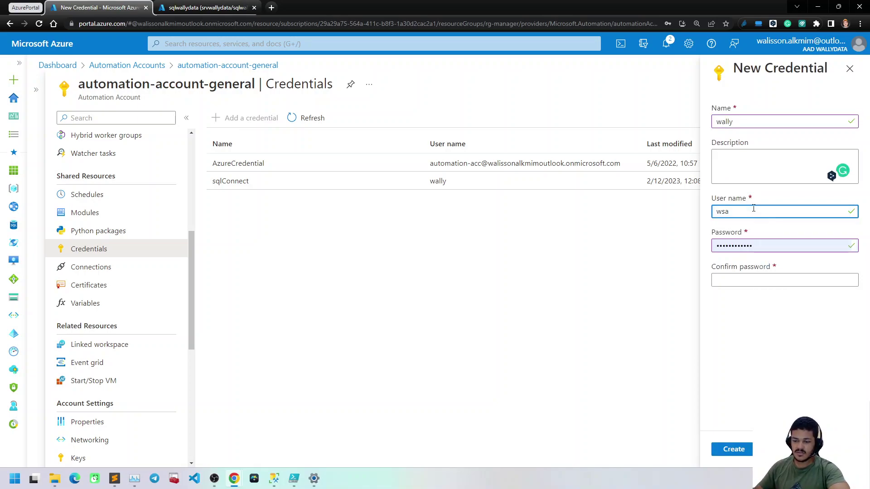
pyautogui.press('BackSpace')
pyautogui.write('ally')
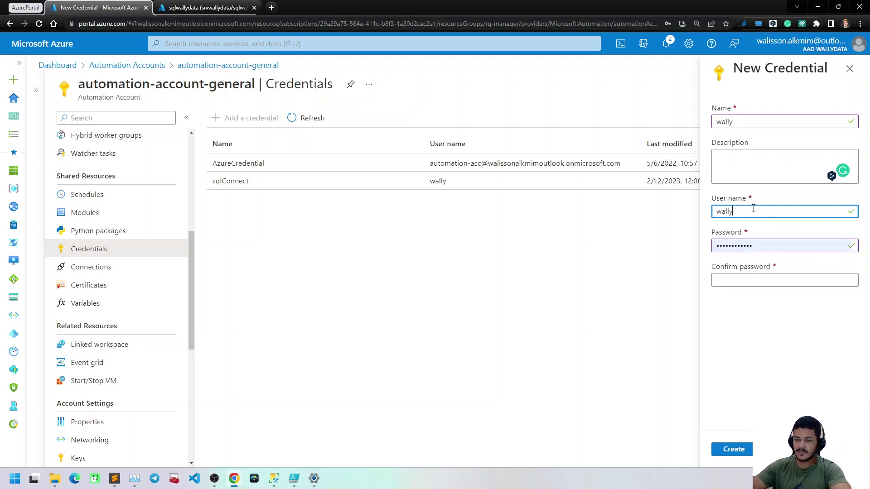
pyautogui.hotkey('alt', 'Tab')
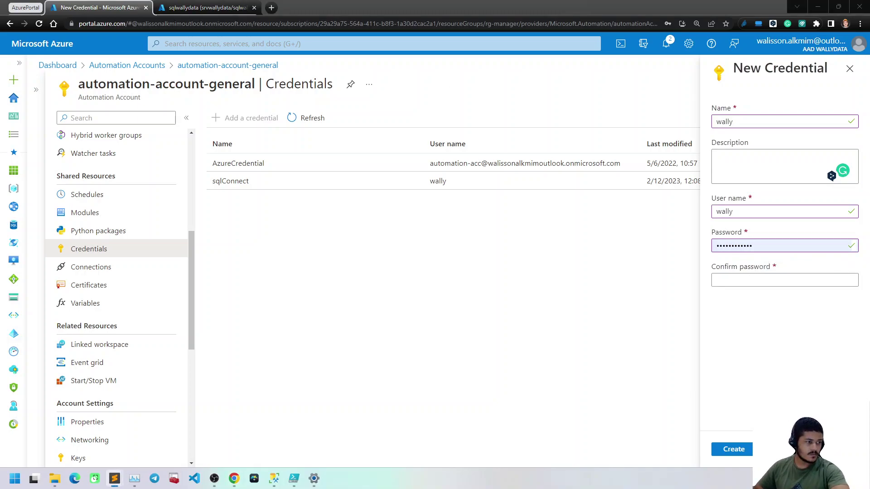
# Enter and confirm the SQL login password, then create the credential
pyautogui.click(746, 242)
pyautogui.write('1')
pyautogui.press('Tab')
pyautogui.hotkey('ctrl', 'v')
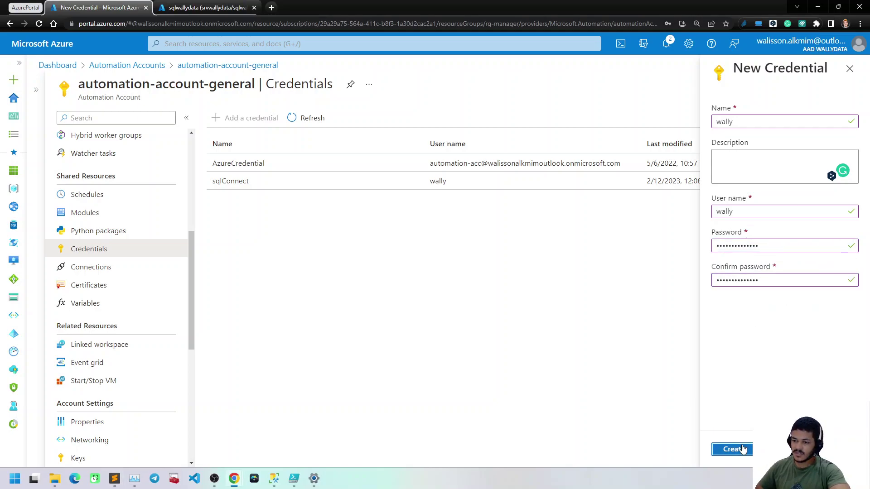
pyautogui.click(741, 449)
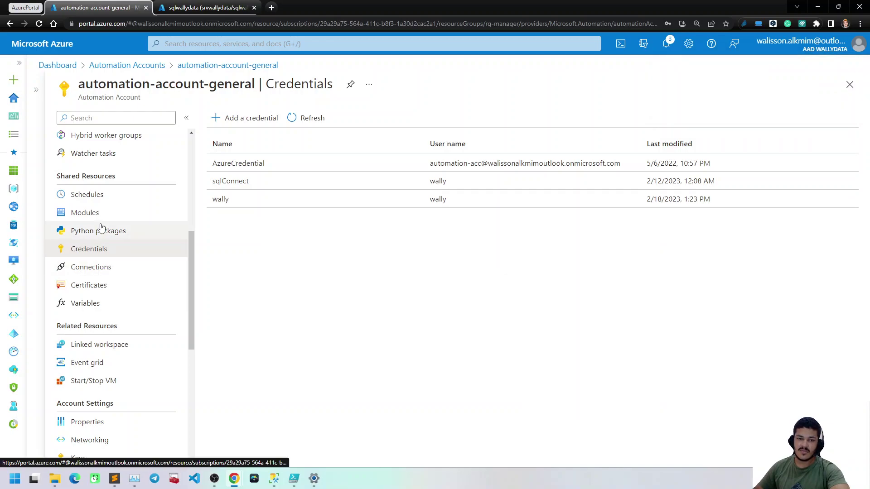
# In Modules, add a module choosing Browse from gallery instead of a file upload
pyautogui.click(84, 215)
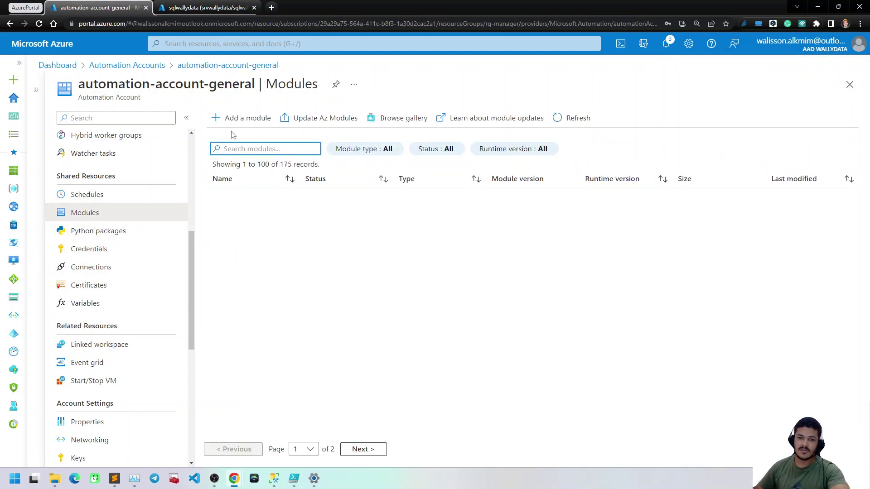
pyautogui.click(243, 122)
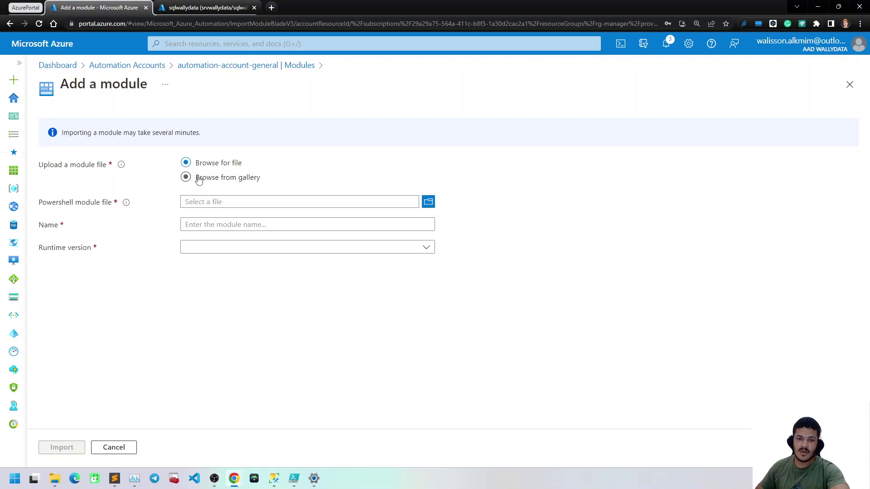
pyautogui.click(198, 177)
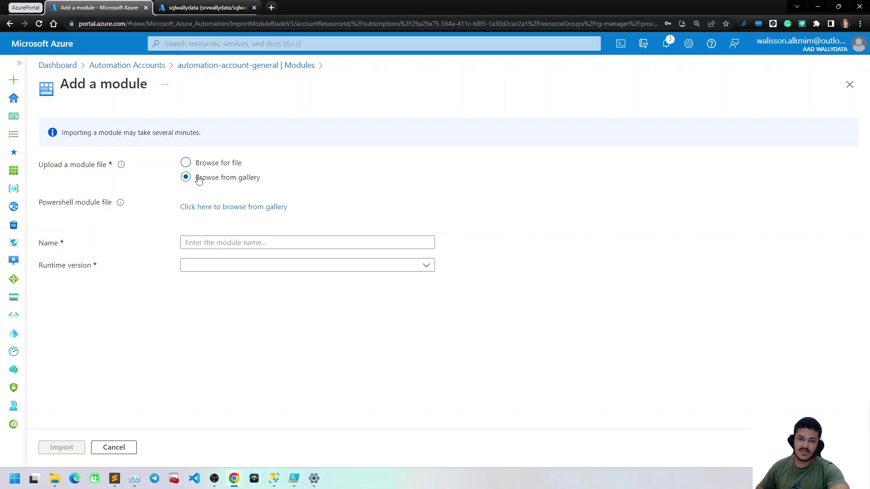
pyautogui.click(259, 210)
# Search the gallery for sqlserver and open the SqlServer module, noting its Invoke-Sqlcmd cmdlet
pyautogui.click(133, 120)
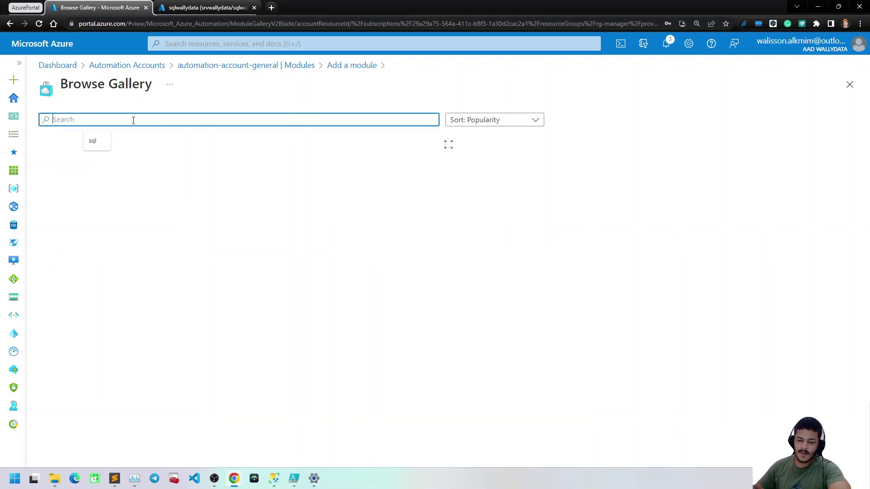
pyautogui.write('sqlserver')
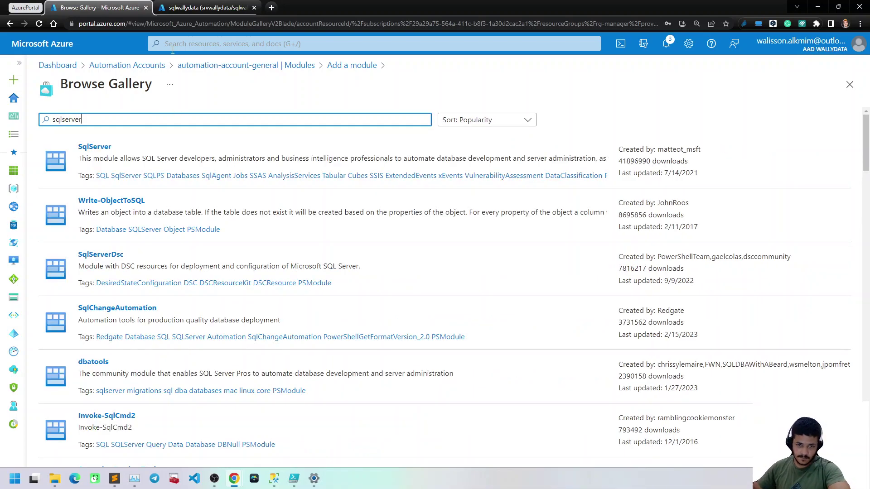
pyautogui.click(150, 156)
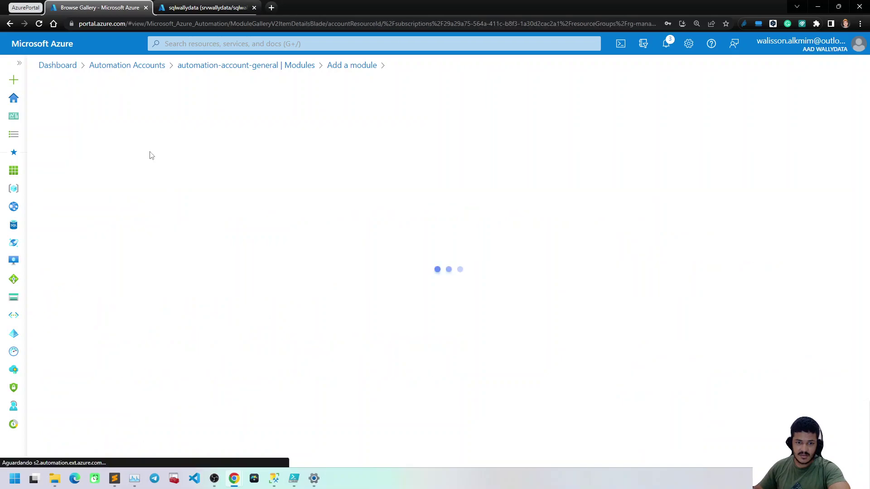
pyautogui.scroll(-9, 201, 288)
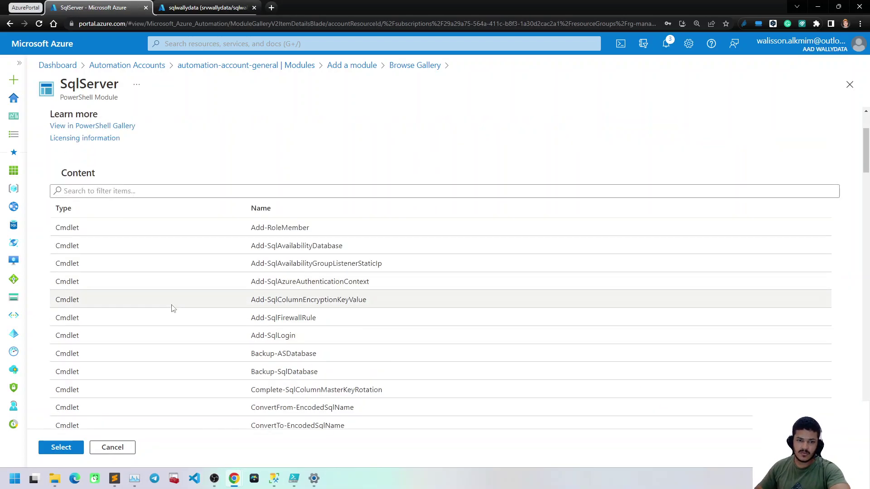
pyautogui.scroll(-6, 172, 308)
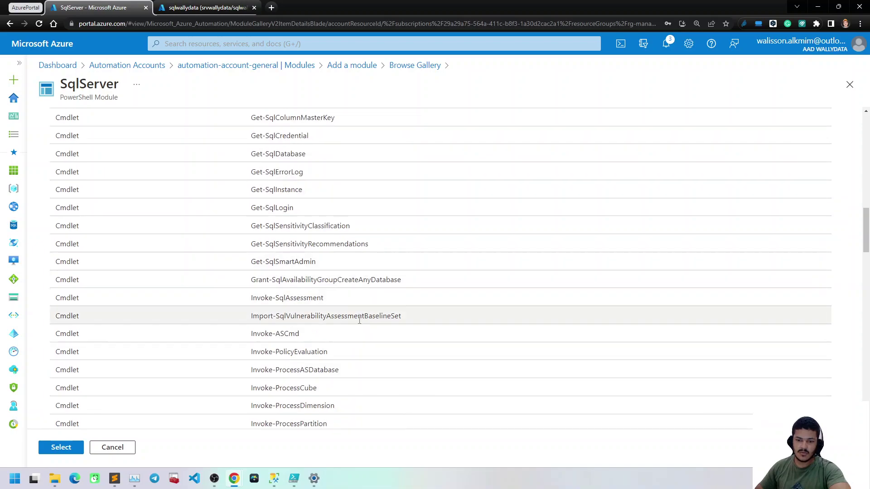
pyautogui.scroll(-4, 362, 290)
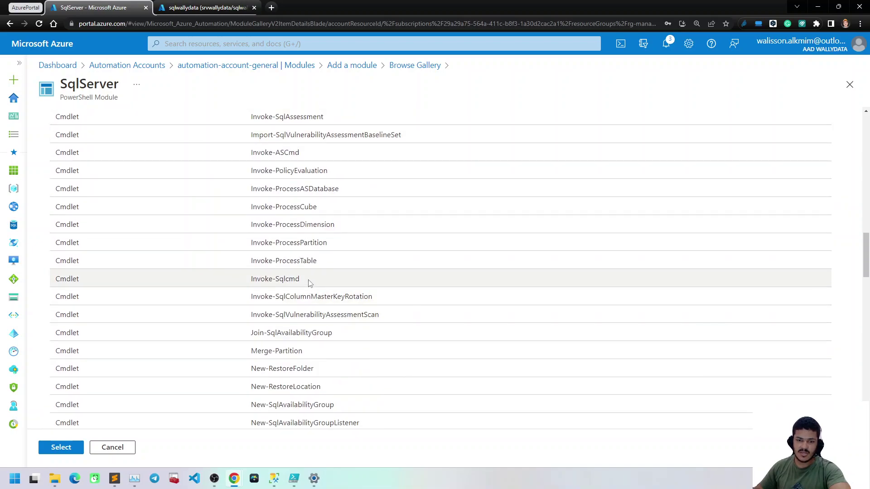
pyautogui.moveTo(265, 278); pyautogui.dragTo(250, 279)
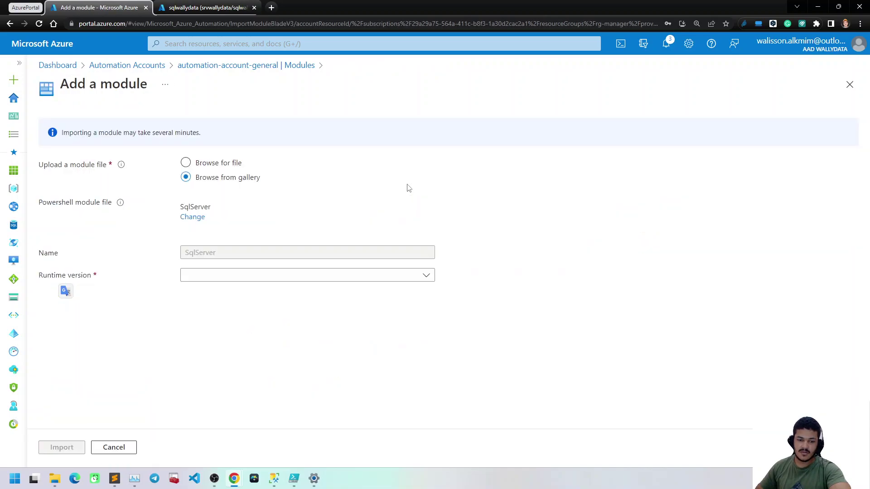
# Set runtime version 5.1 and import the SqlServer module
pyautogui.click(201, 275)
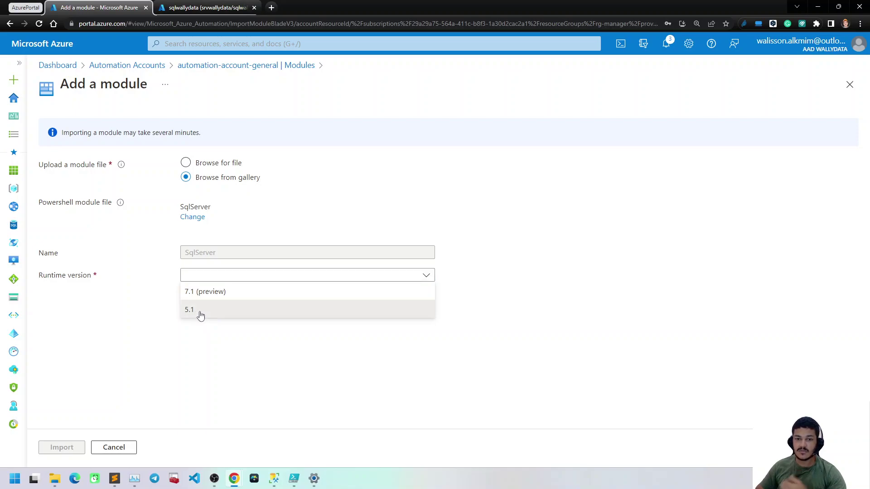
pyautogui.click(200, 309)
pyautogui.click(72, 447)
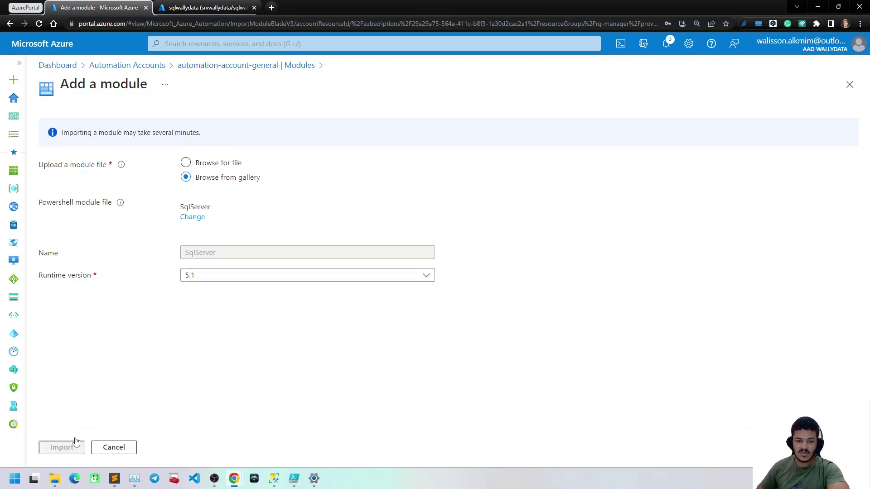
# Filter the automation account's modules by 'sq' to check that SqlServer is importing
pyautogui.click(292, 150)
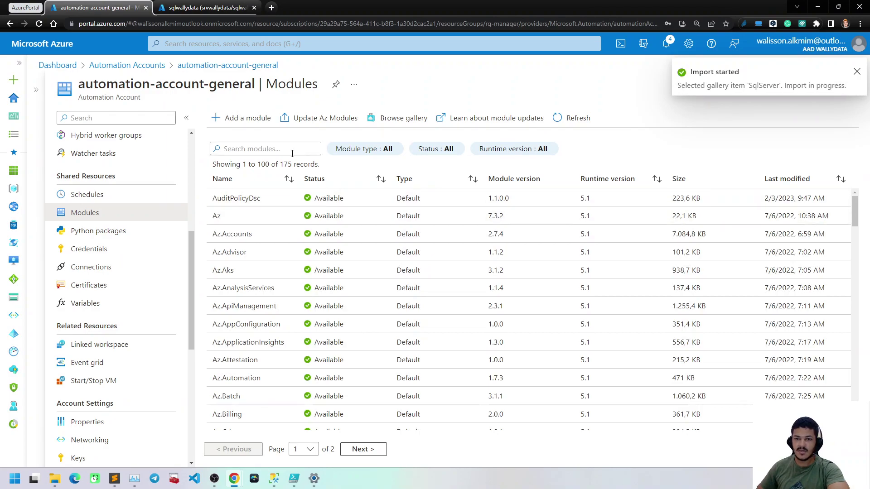
pyautogui.write('sqls')
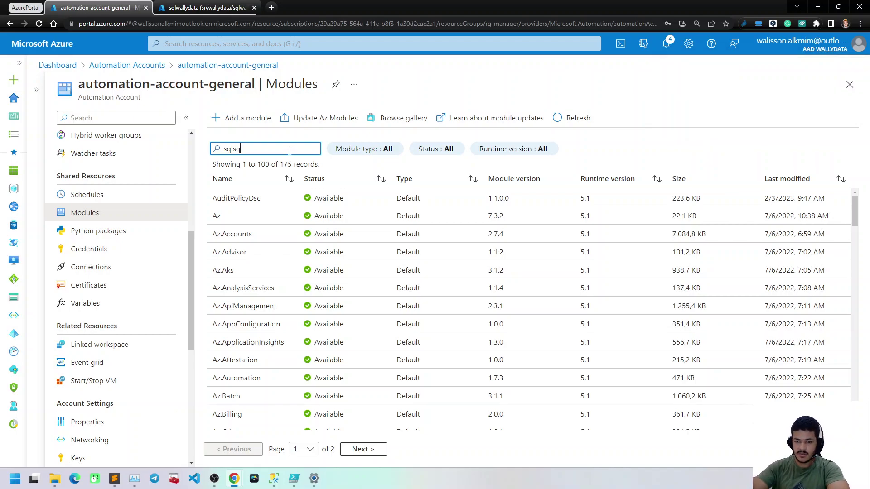
pyautogui.write('q')
pyautogui.press('BackSpace')
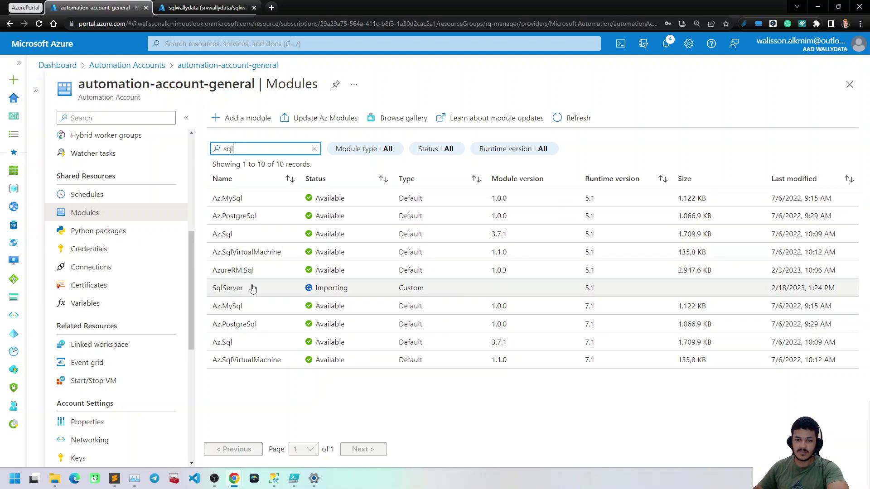
pyautogui.scroll(-2, 106, 344)
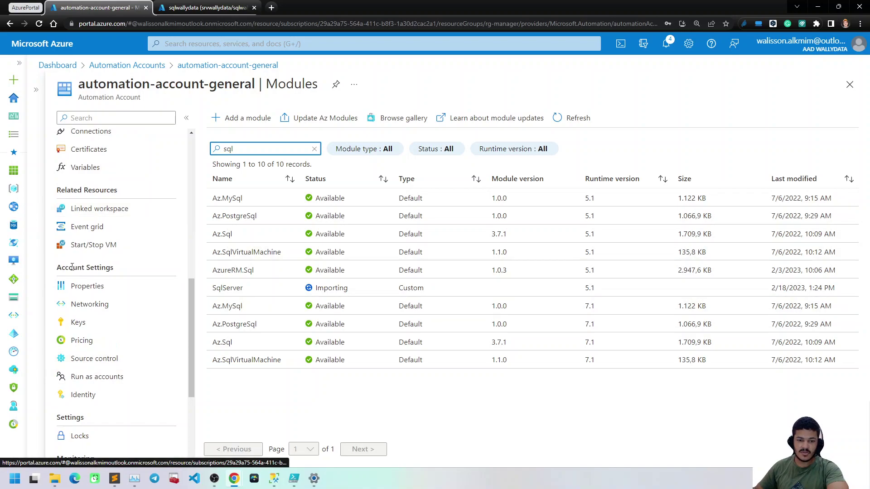
pyautogui.scroll(3, 115, 235)
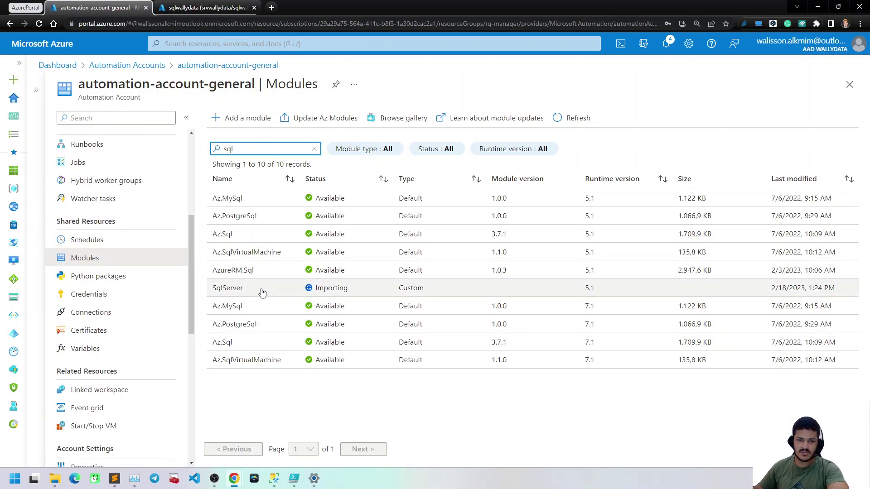
pyautogui.scroll(2, 118, 247)
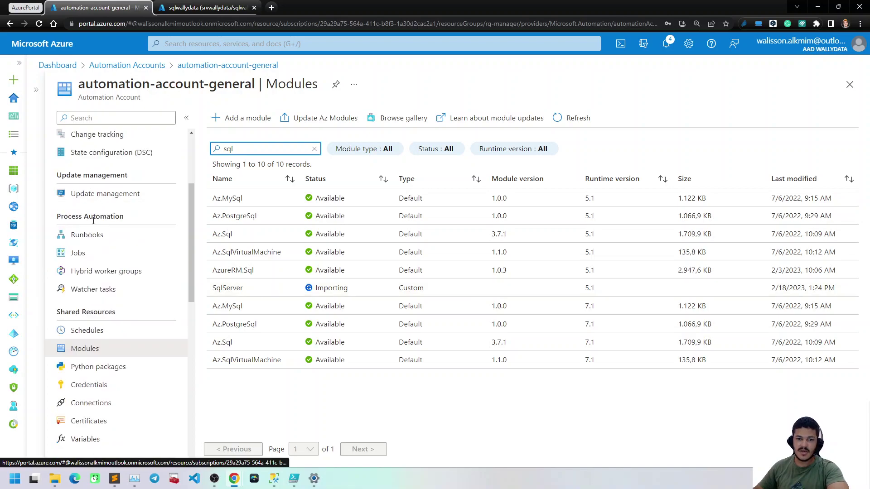
# Start a new runbook from Runbooks and bring up the sqldb-SqlCommandExecution script in PowerShell ISE
pyautogui.click(91, 234)
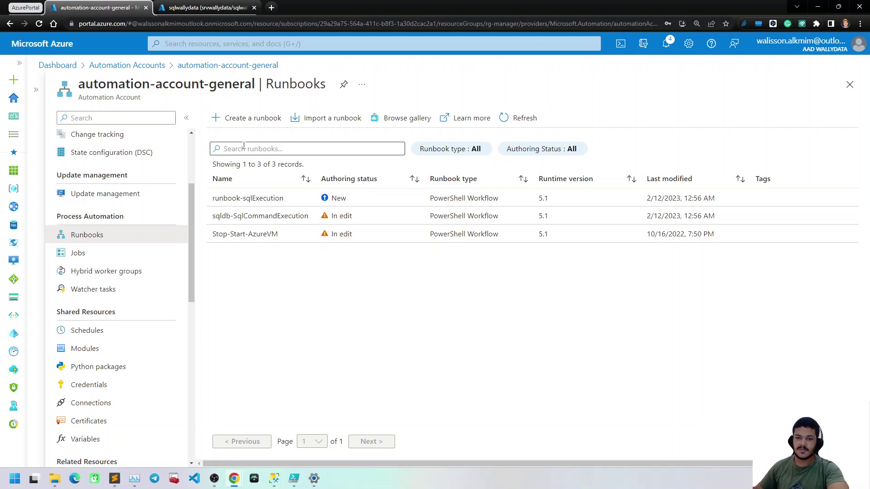
pyautogui.click(244, 117)
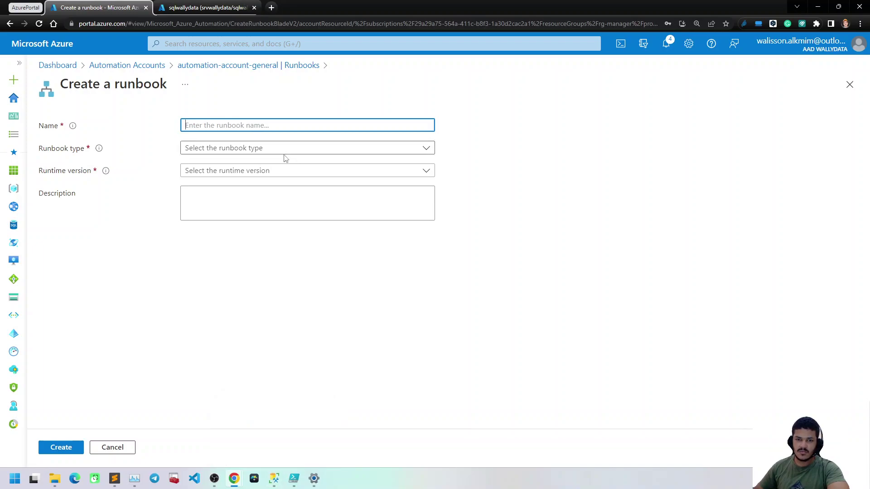
pyautogui.click(293, 479)
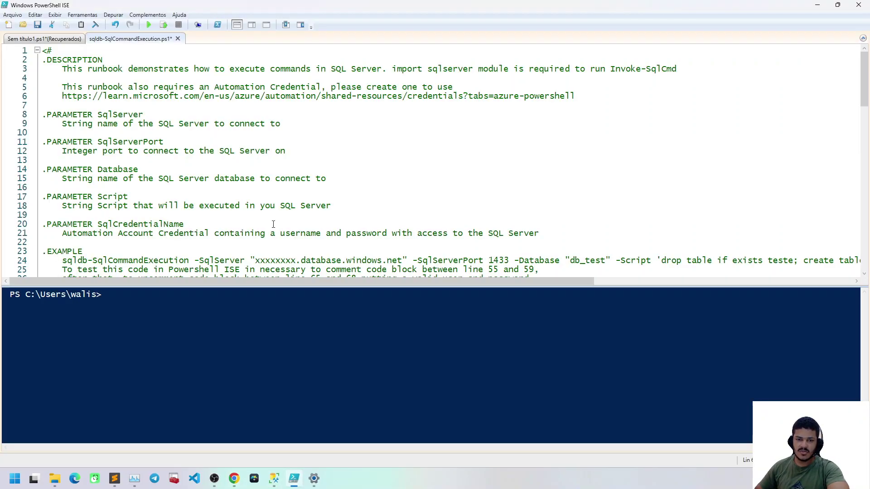
# Rename the workflow to sqldb-SqlCommandExecution2 and copy the new name
pyautogui.scroll(-6, 290, 169)
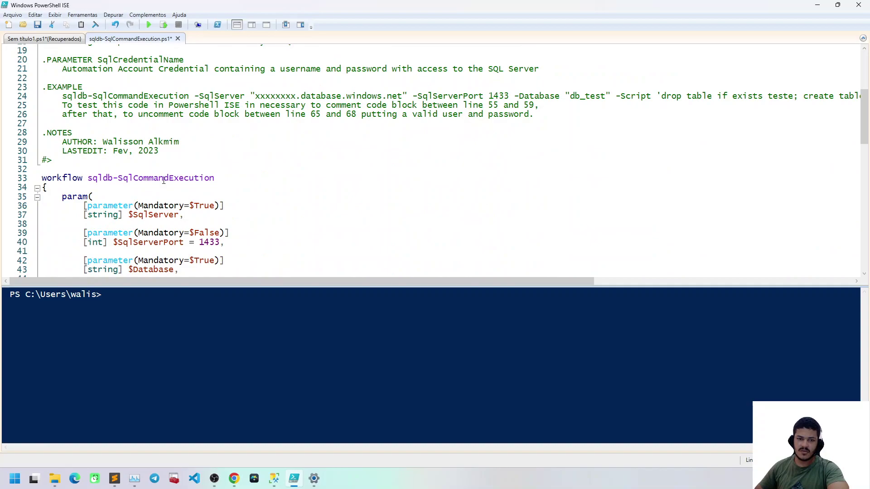
pyautogui.moveTo(215, 178); pyautogui.dragTo(88, 179)
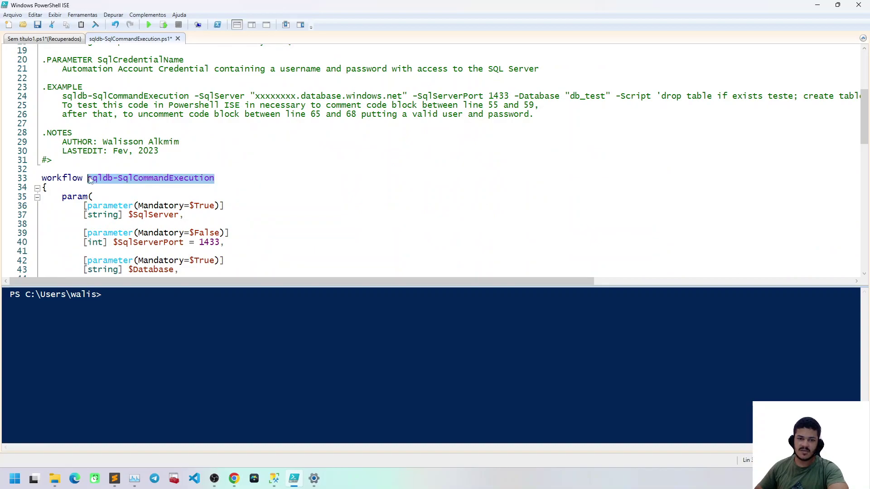
pyautogui.click(212, 179)
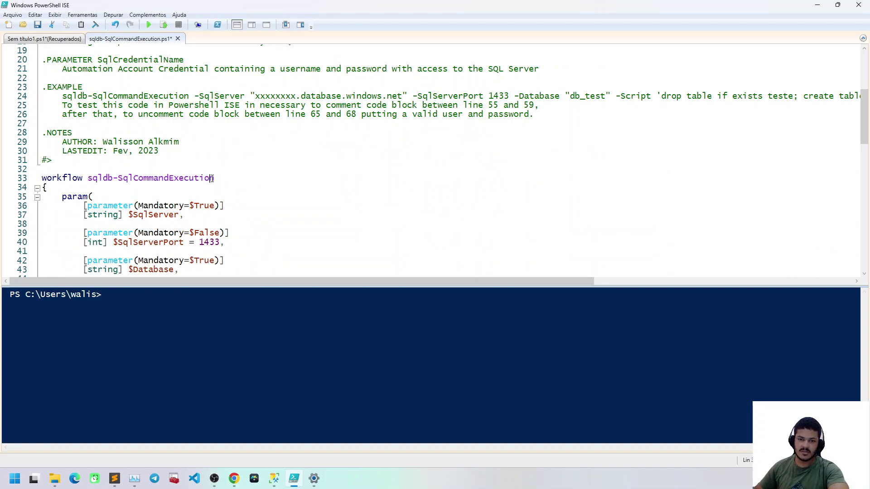
pyautogui.write('2')
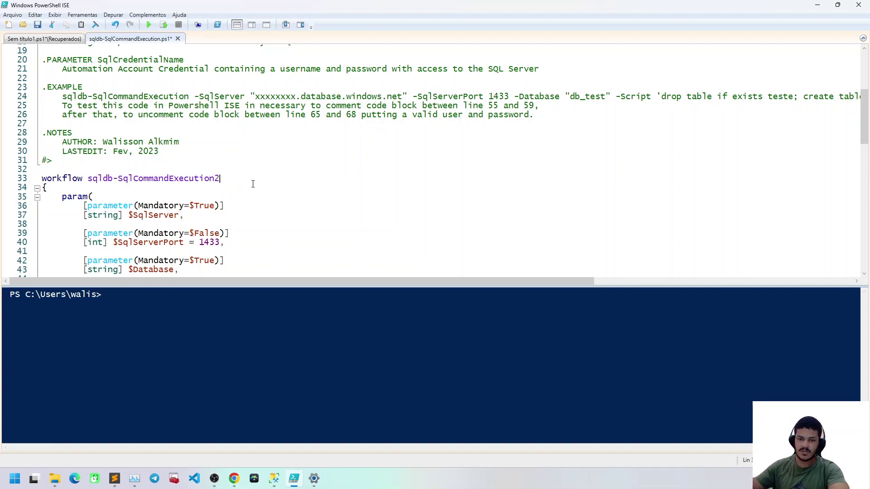
pyautogui.moveTo(219, 179); pyautogui.dragTo(87, 179)
pyautogui.hotkey('ctrl', 'c')
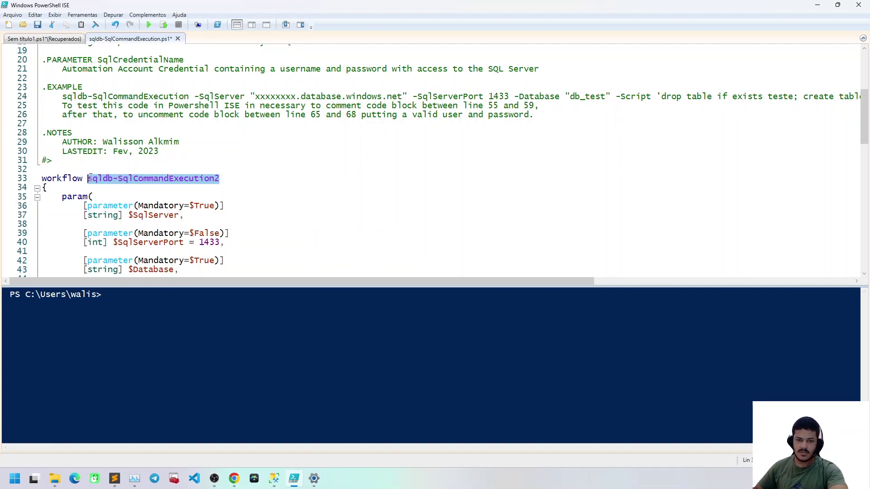
pyautogui.click(304, 165)
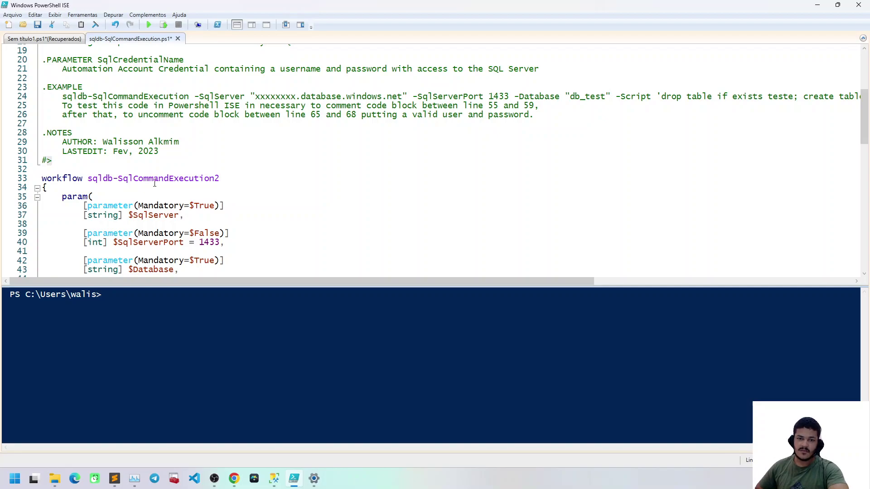
pyautogui.click(309, 156)
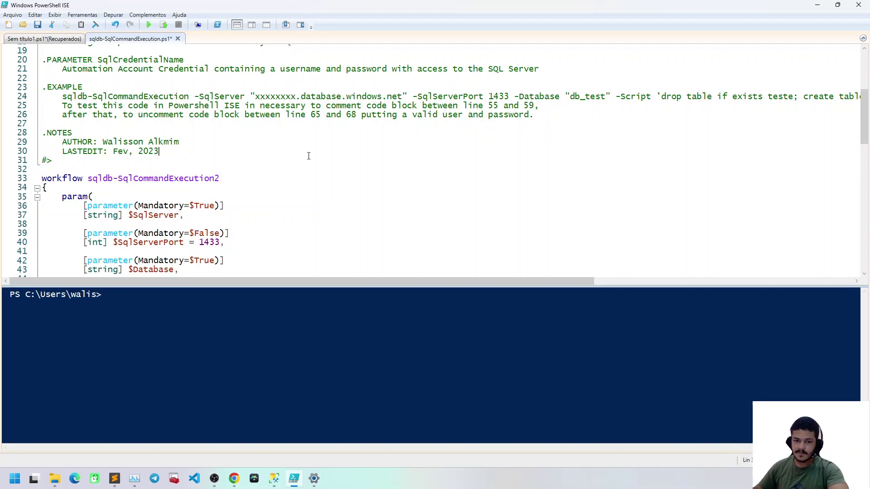
# Create runbook sqldb-SqlCommandExecution2 as PowerShell Workflow on runtime 5.1 and select its stub code
pyautogui.moveTo(234, 479)
pyautogui.click(194, 421)
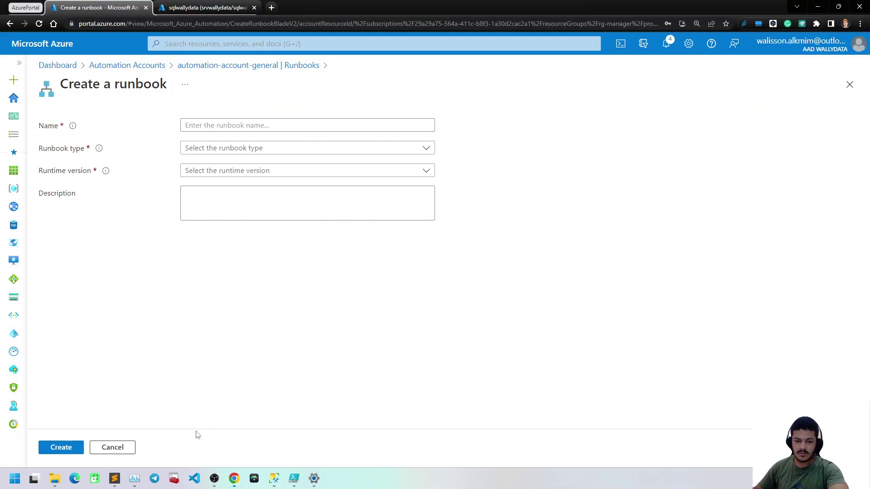
pyautogui.hotkey('ctrl', 'v')
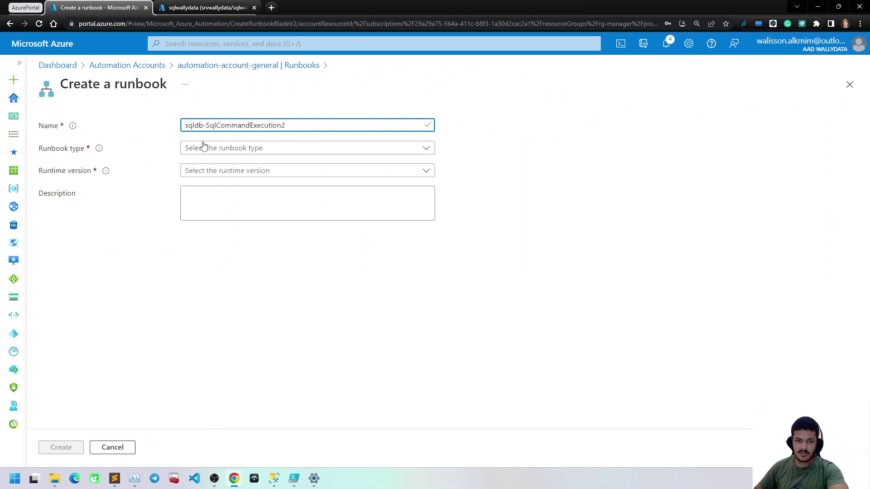
pyautogui.click(225, 149)
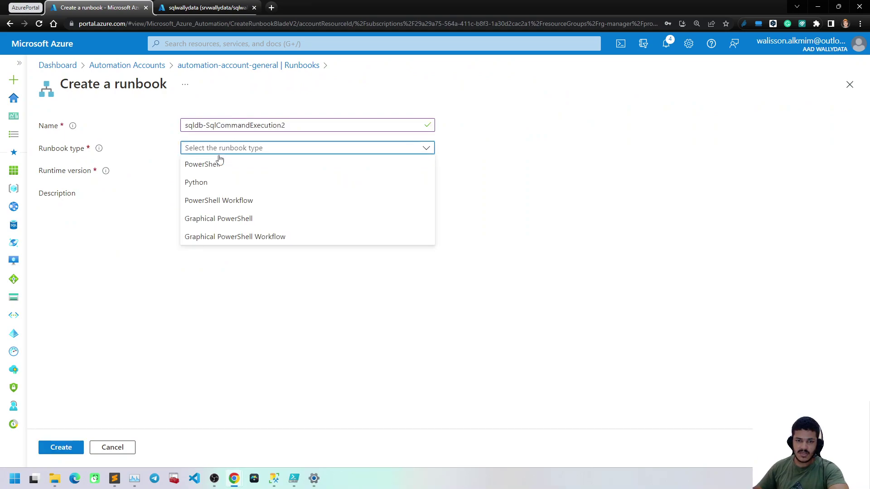
pyautogui.click(247, 200)
pyautogui.click(207, 173)
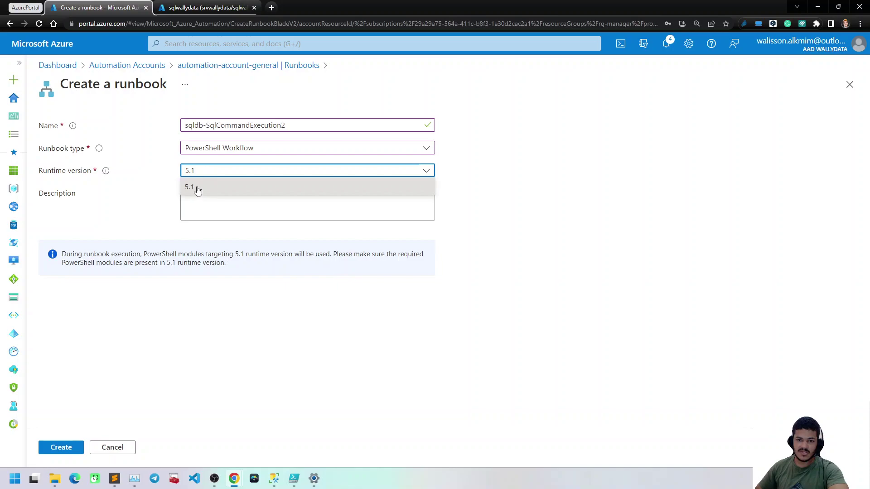
pyautogui.click(196, 187)
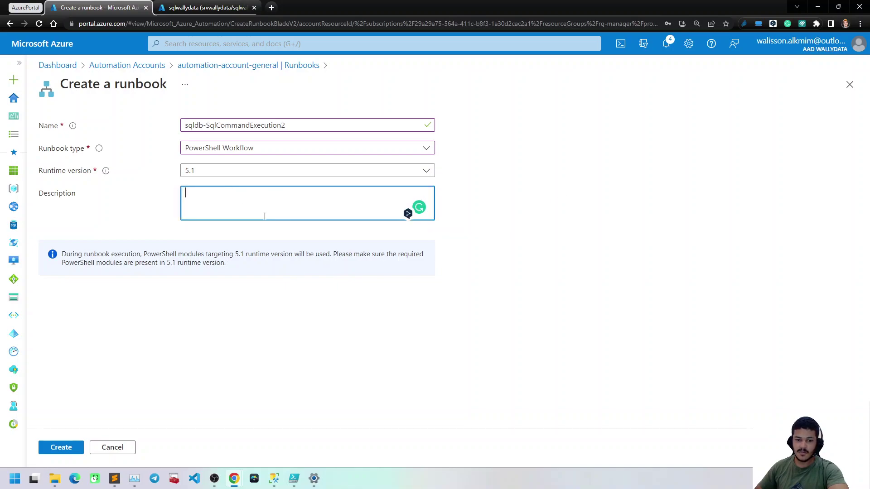
pyautogui.click(64, 448)
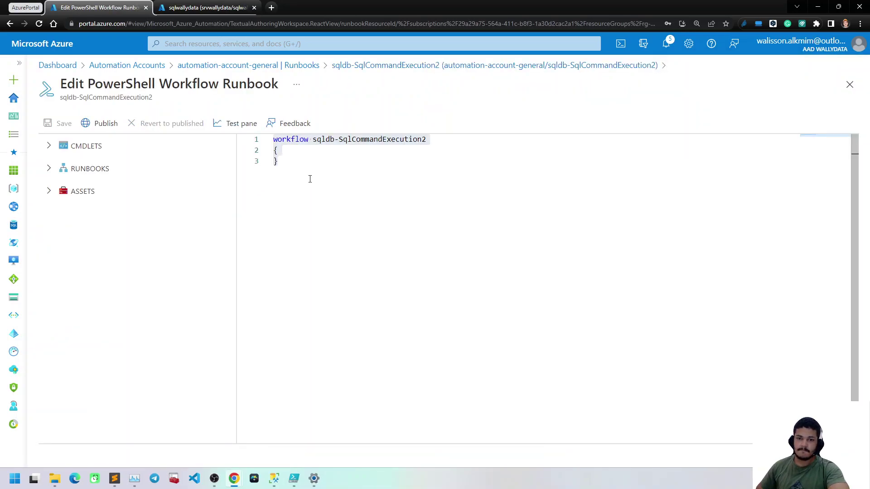
pyautogui.hotkey('ctrl', 'a')
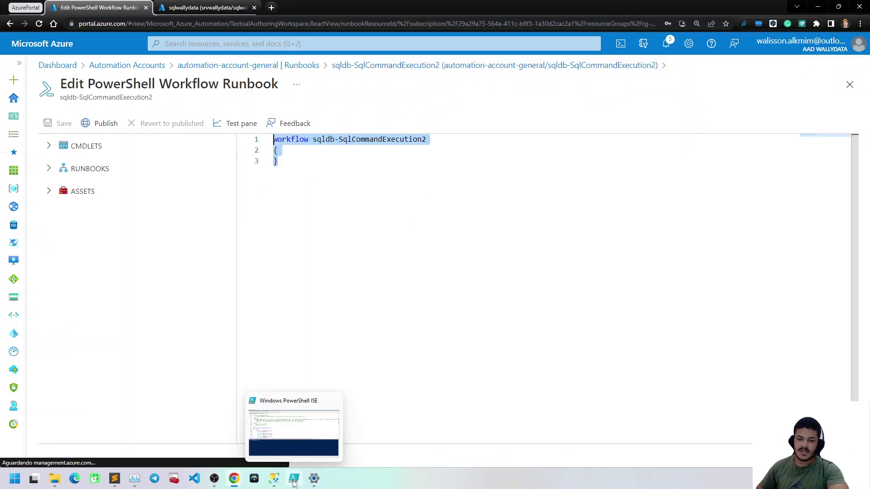
# Select the whole sqldb-SqlCommandExecution script in PowerShell ISE and scroll through it
pyautogui.click(294, 479)
pyautogui.hotkey('ctrl', 'a')
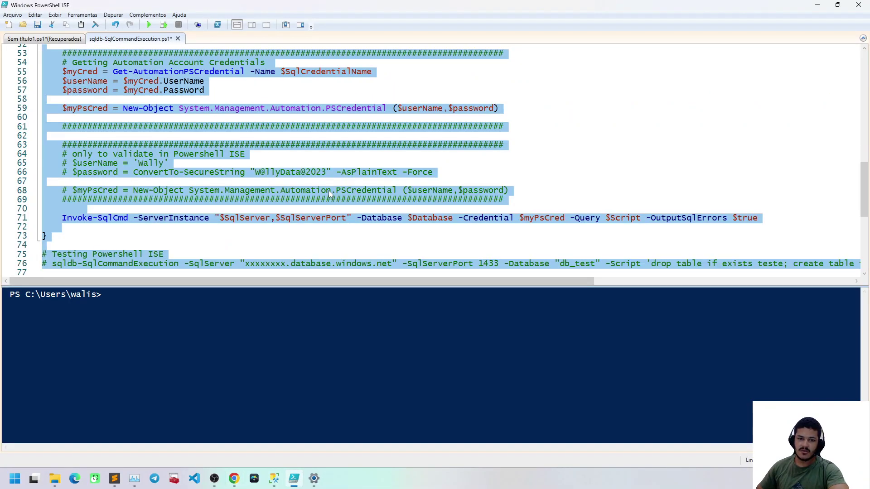
pyautogui.scroll(17, 286, 211)
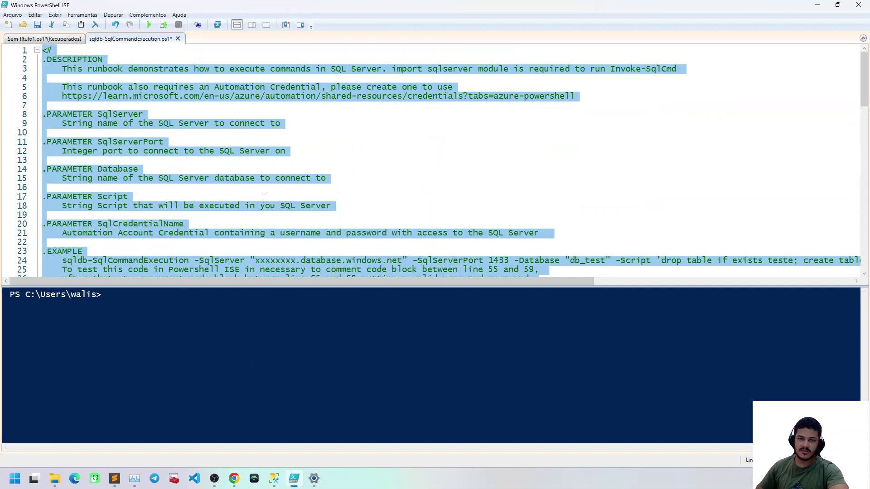
pyautogui.click(270, 150)
pyautogui.scroll(-2, 295, 148)
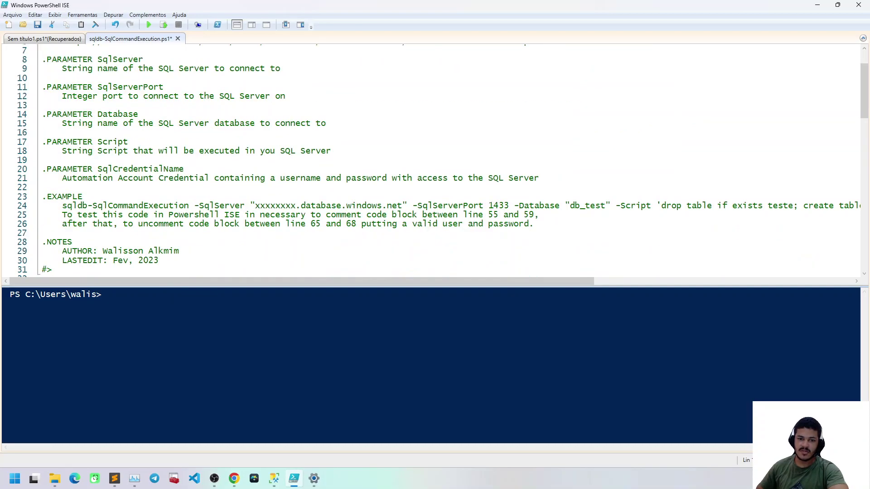
pyautogui.scroll(-3, 131, 189)
pyautogui.scroll(-12, 125, 211)
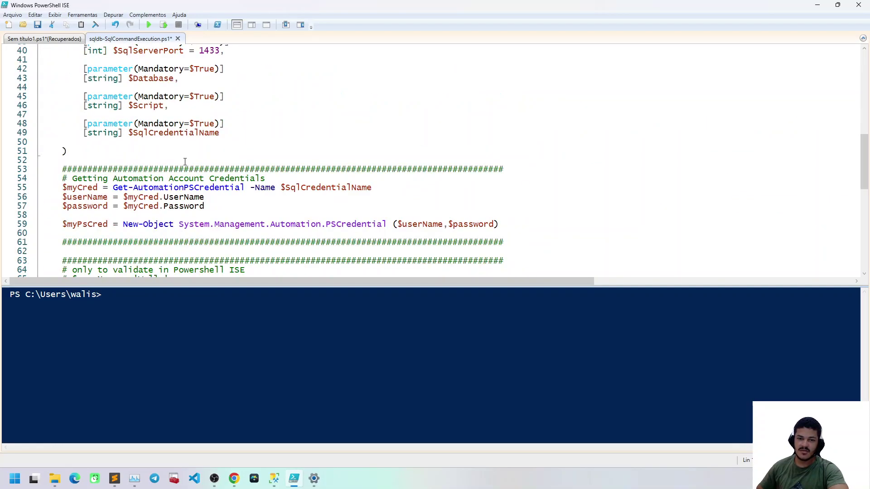
pyautogui.scroll(-2, 342, 210)
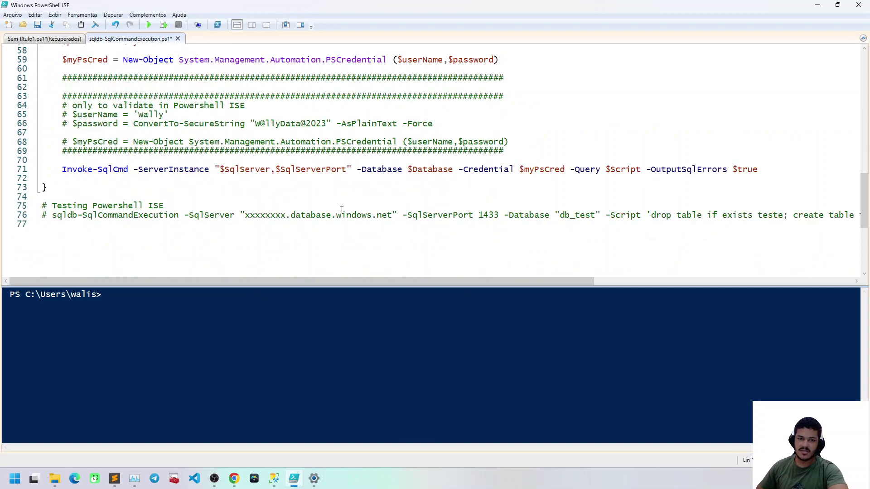
pyautogui.scroll(-1, 254, 164)
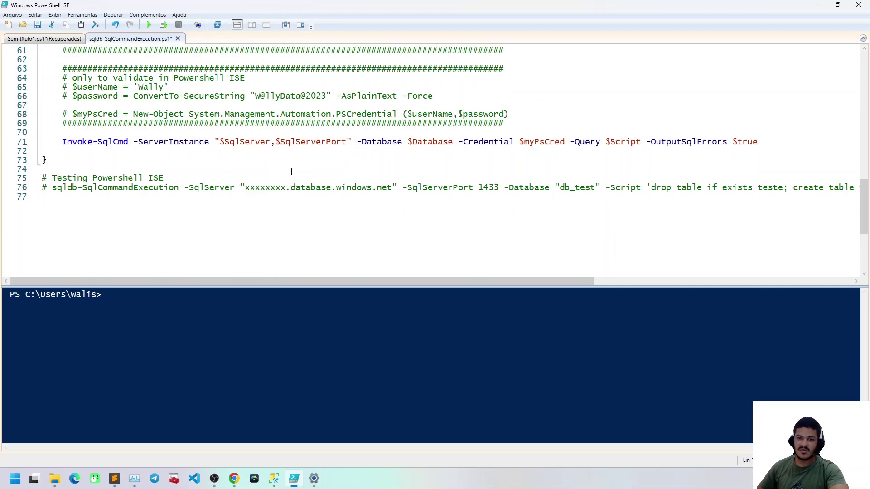
pyautogui.scroll(13, 291, 171)
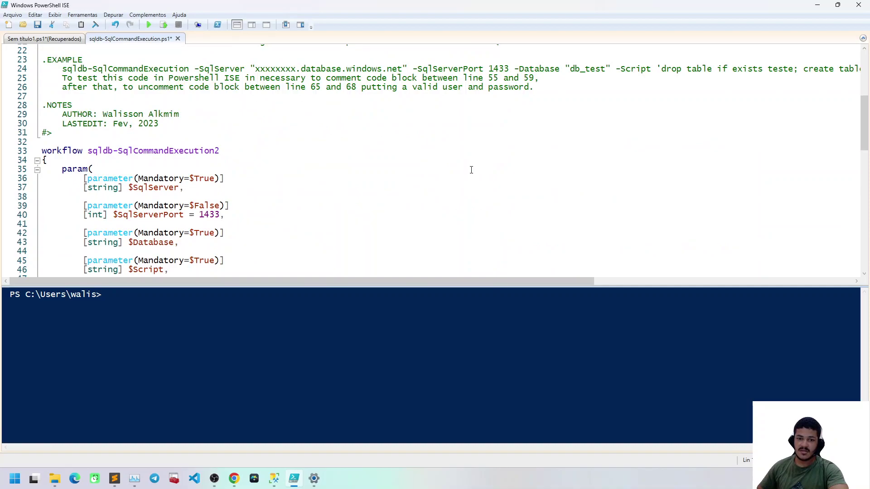
pyautogui.scroll(7, 383, 186)
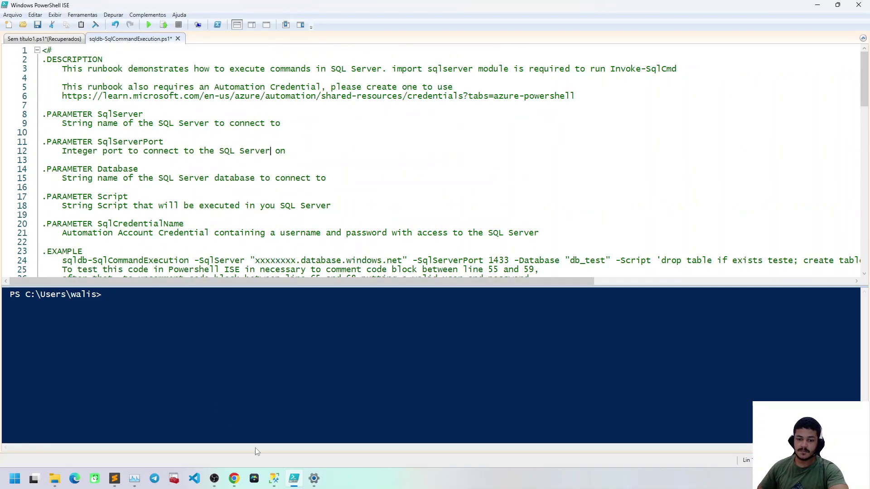
# Replace the Azure runbook's stub workflow with the copied 77-line script
pyautogui.moveTo(234, 478)
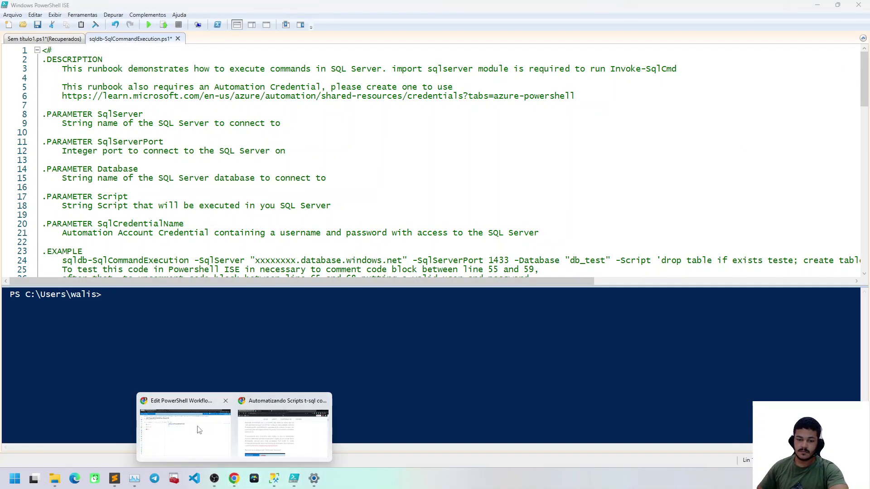
pyautogui.click(198, 430)
pyautogui.hotkey('ctrl', 'a')
pyautogui.hotkey('ctrl', 'v')
pyautogui.scroll(16, 376, 242)
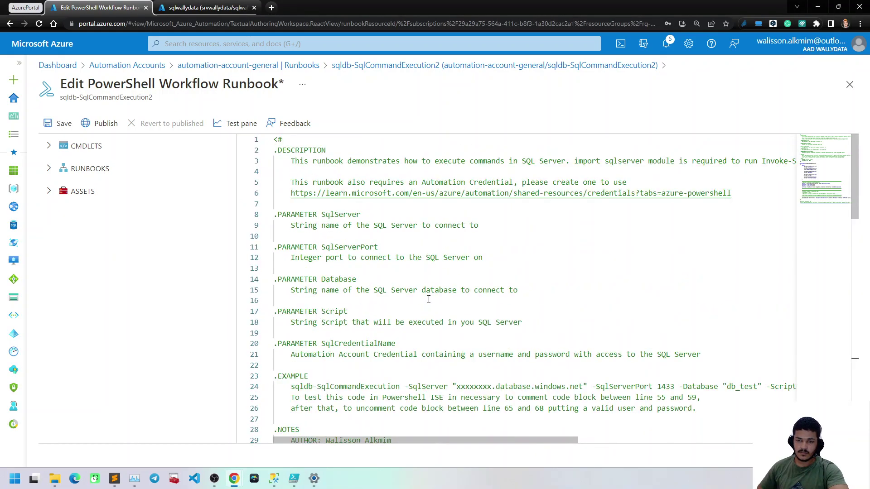
pyautogui.click(435, 257)
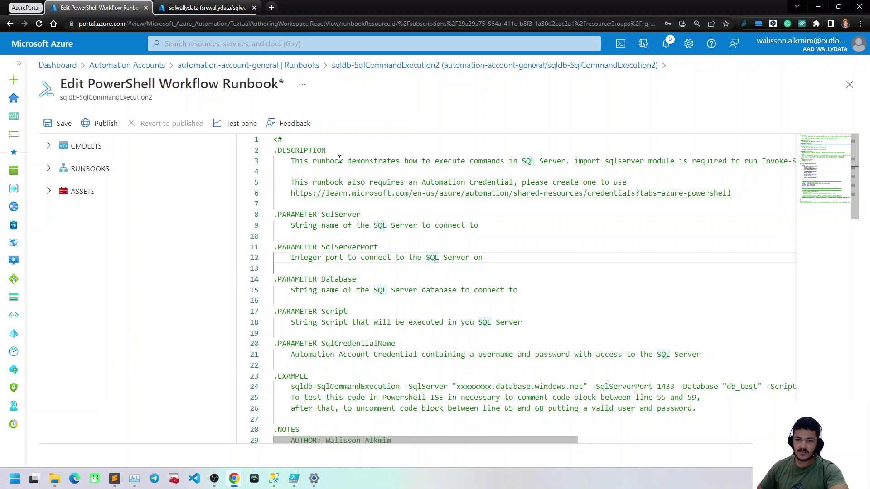
pyautogui.moveTo(410, 152); pyautogui.dragTo(699, 171)
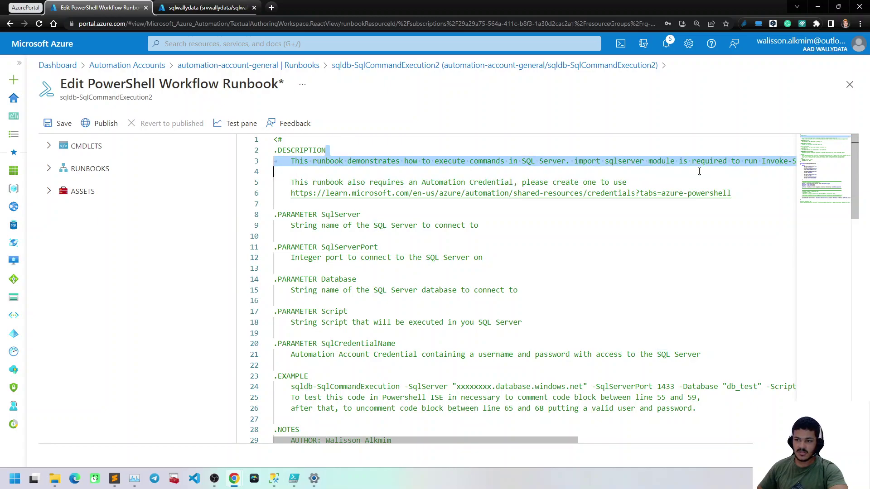
pyautogui.scroll(-2, 698, 181)
pyautogui.scroll(2, 693, 190)
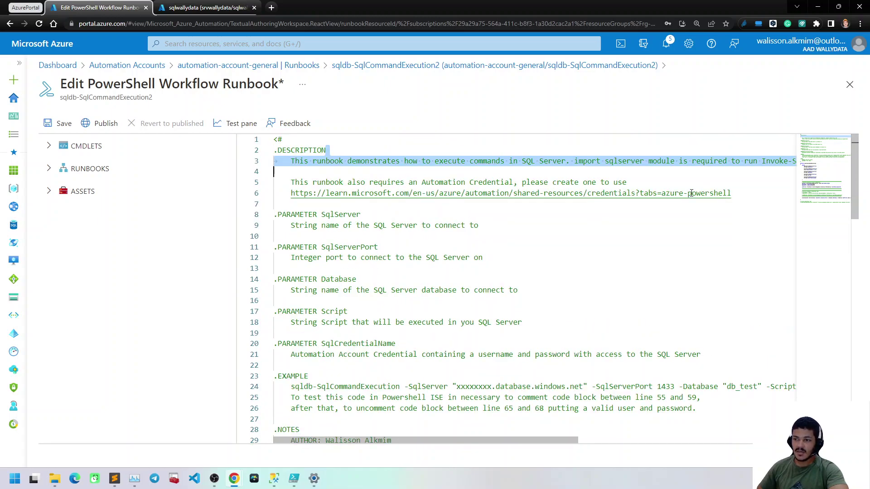
pyautogui.moveTo(496, 442); pyautogui.dragTo(576, 443)
pyautogui.click(616, 162)
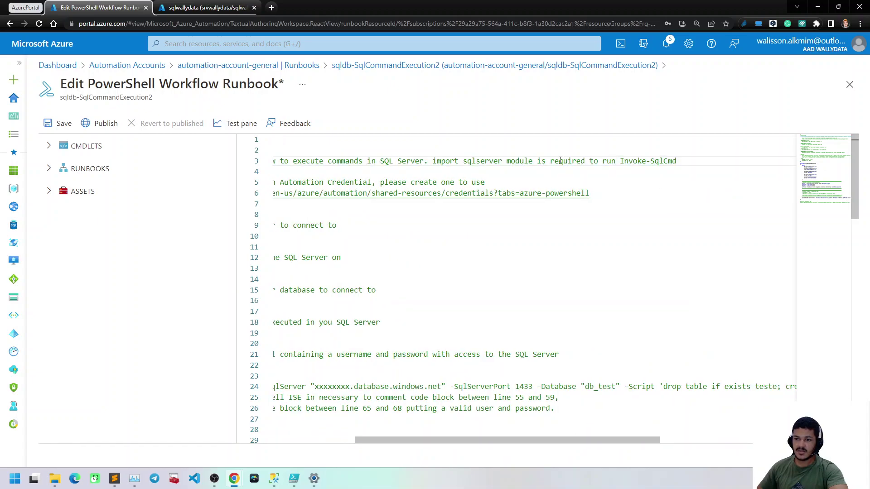
pyautogui.moveTo(680, 161); pyautogui.dragTo(624, 162)
pyautogui.moveTo(553, 440); pyautogui.dragTo(467, 440)
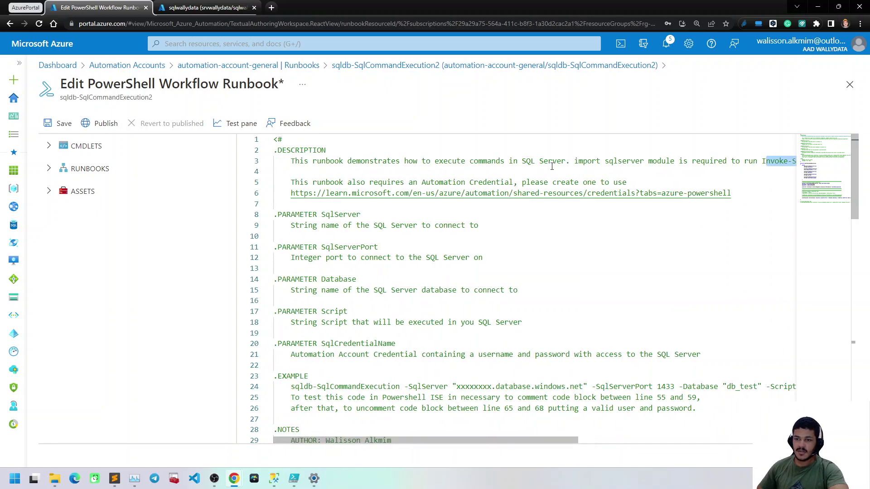
pyautogui.moveTo(566, 182); pyautogui.dragTo(467, 173)
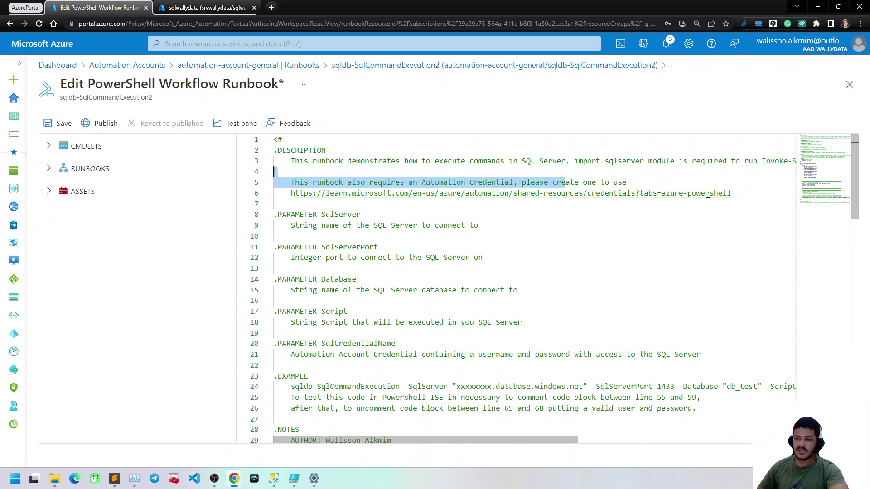
pyautogui.scroll(-1, 422, 228)
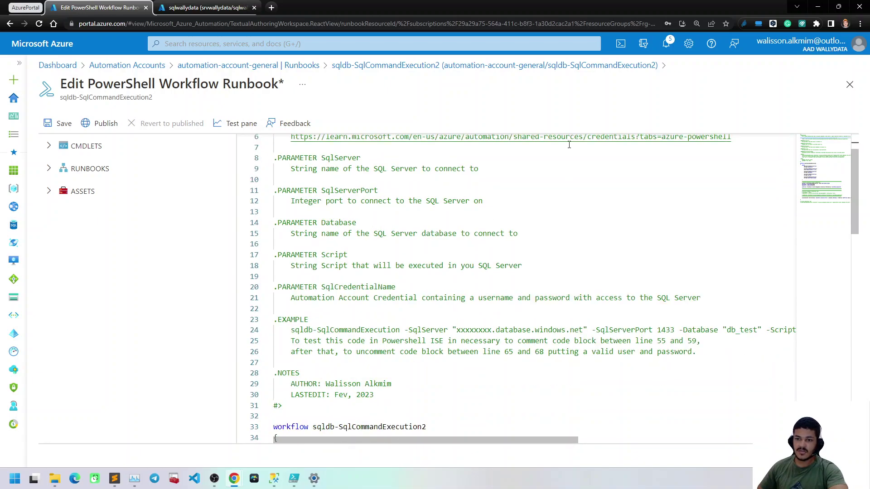
pyautogui.scroll(1, 423, 174)
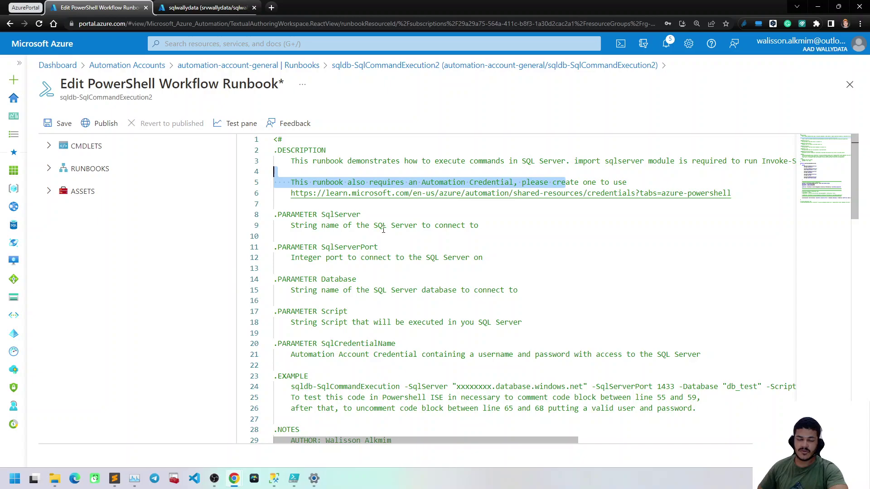
pyautogui.scroll(-1, 383, 230)
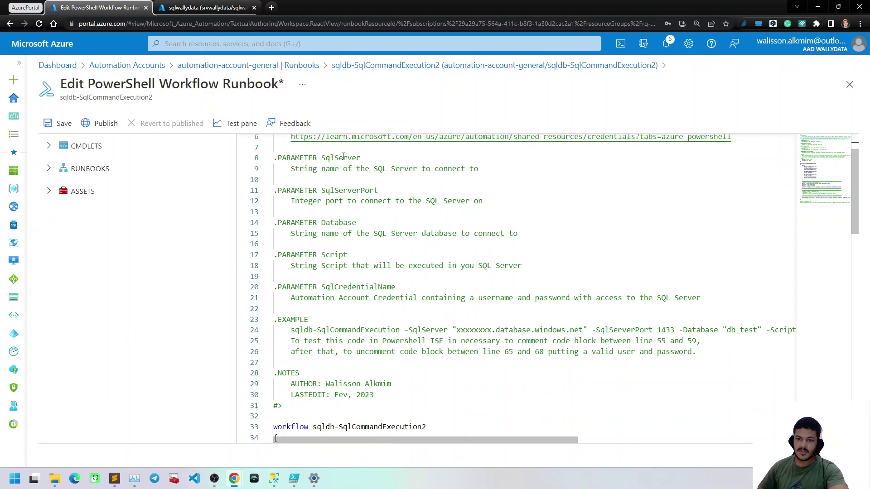
pyautogui.doubleClick(343, 158)
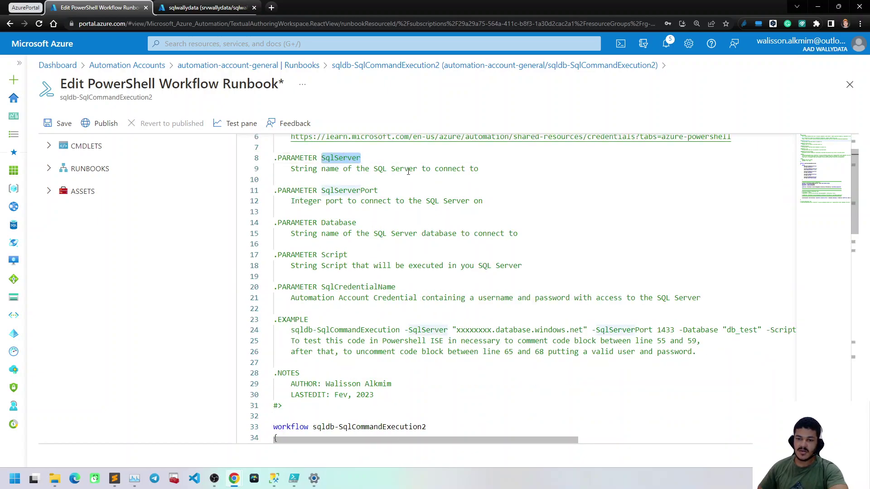
pyautogui.doubleClick(347, 190)
pyautogui.scroll(-1, 383, 181)
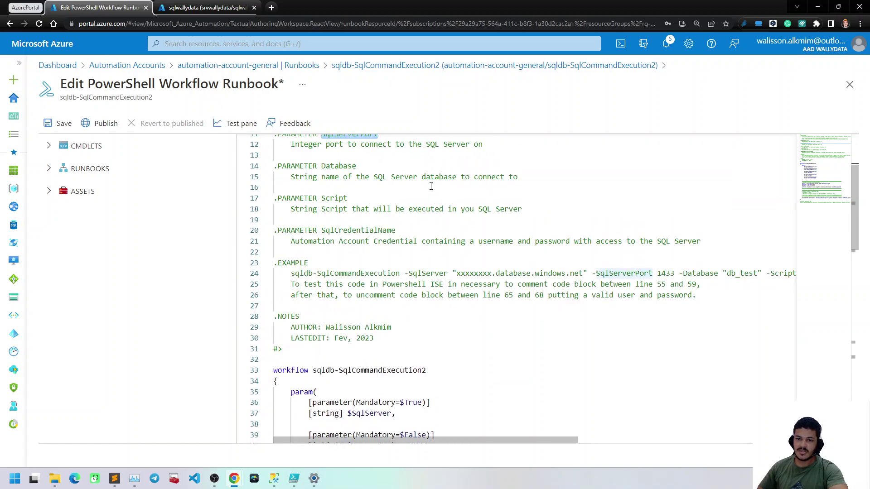
pyautogui.scroll(1, 383, 171)
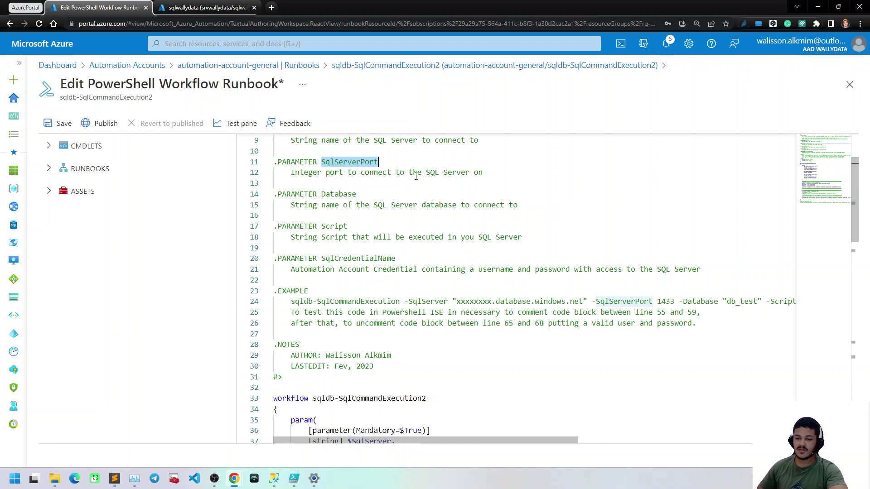
pyautogui.scroll(-1, 416, 176)
pyautogui.doubleClick(339, 166)
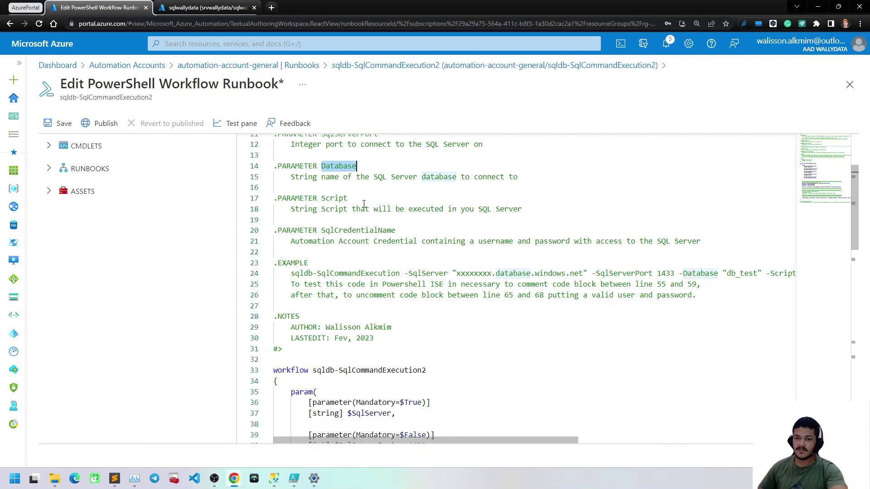
pyautogui.doubleClick(380, 202)
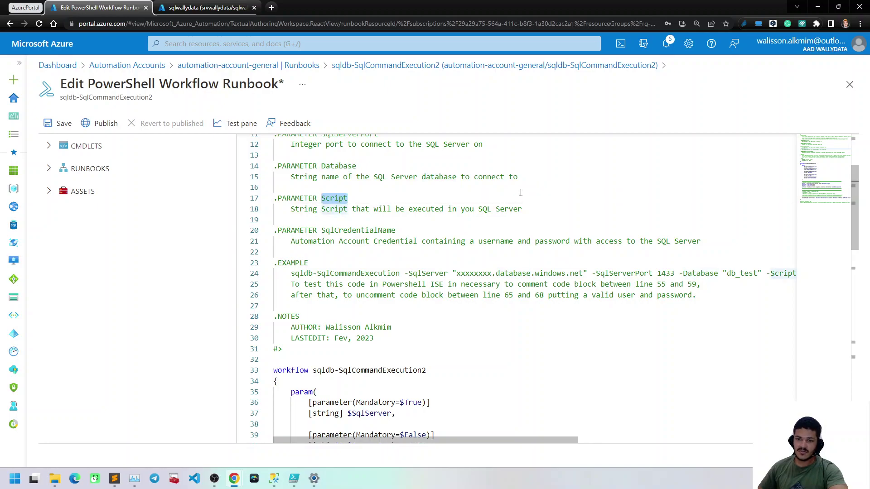
pyautogui.doubleClick(380, 230)
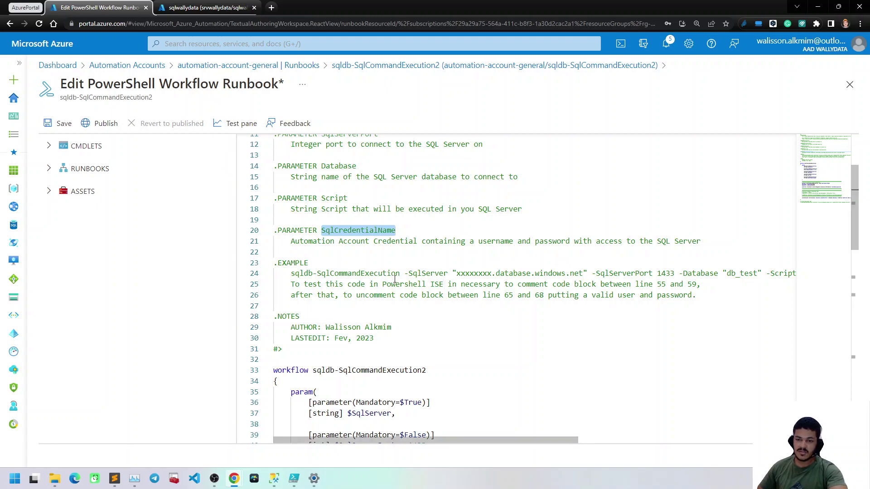
pyautogui.click(513, 281)
pyautogui.scroll(-1, 350, 261)
pyautogui.doubleClick(308, 216)
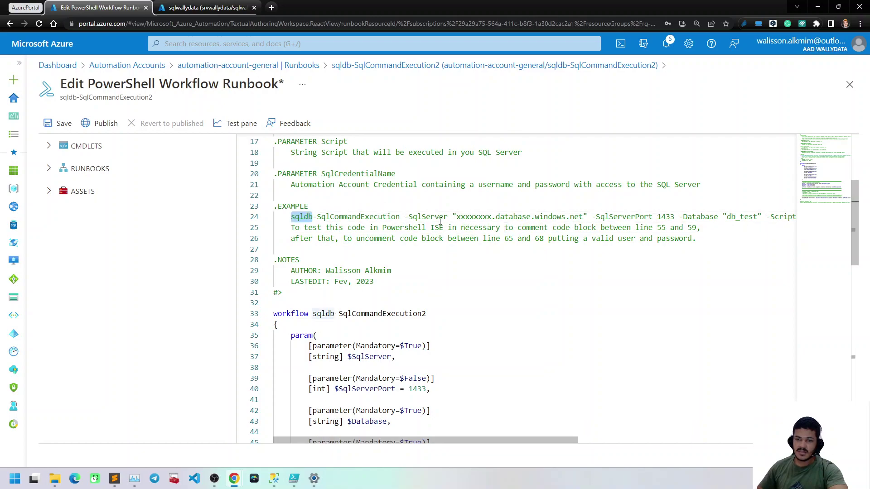
pyautogui.click(521, 217)
pyautogui.moveTo(291, 216); pyautogui.dragTo(742, 218)
pyautogui.click(291, 217)
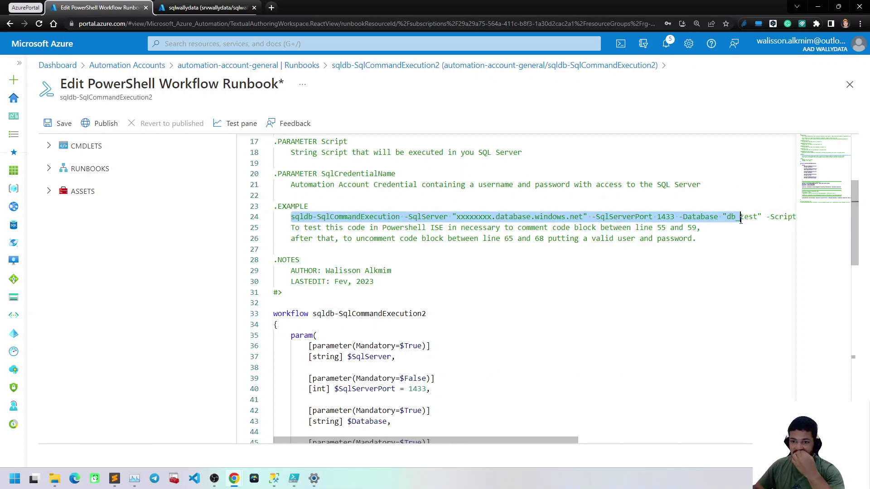
pyautogui.click(383, 216)
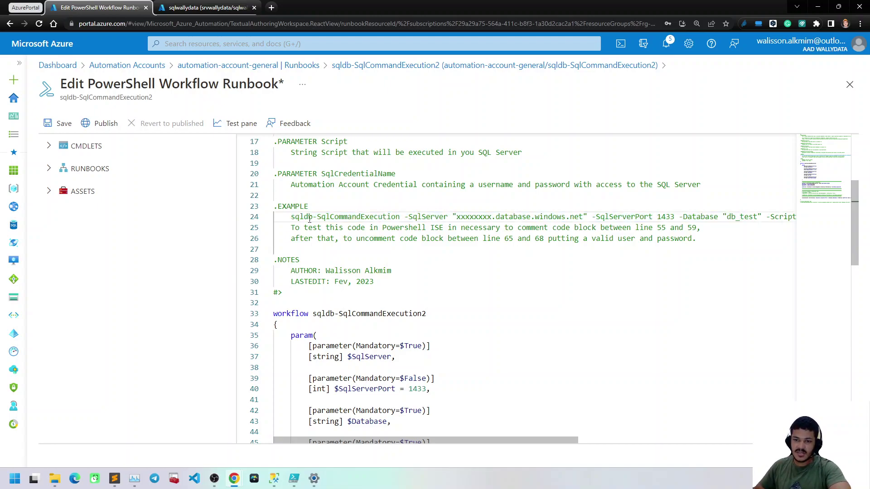
pyautogui.hotkey('shift', 'Left')
pyautogui.hotkey('shift', 'Left')
pyautogui.hotkey('shift', 'Left')
pyautogui.hotkey('shift', 'Left')
pyautogui.hotkey('shift', 'Left')
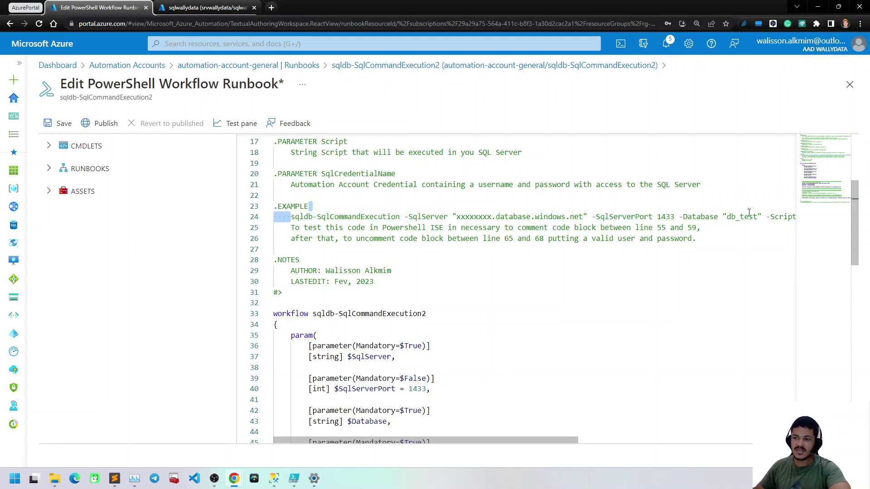
pyautogui.keyDown('shift'); pyautogui.click(763, 217); pyautogui.keyUp('shift')
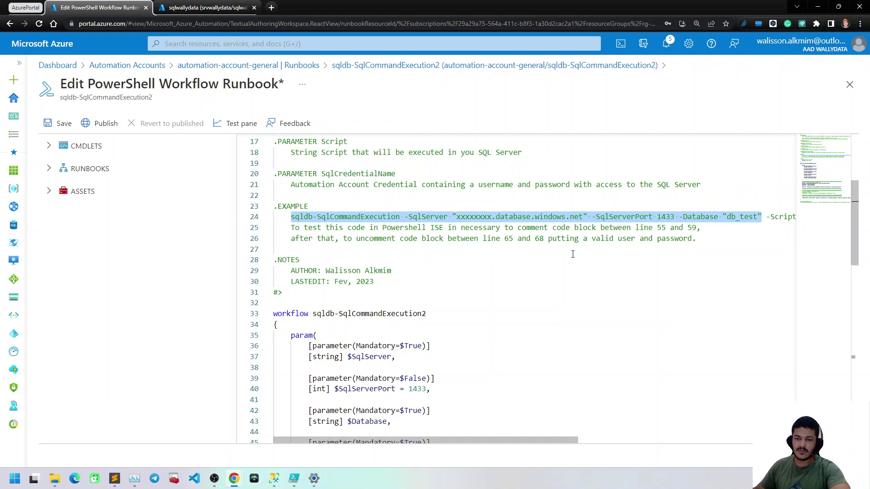
pyautogui.click(336, 228)
pyautogui.scroll(-7, 348, 240)
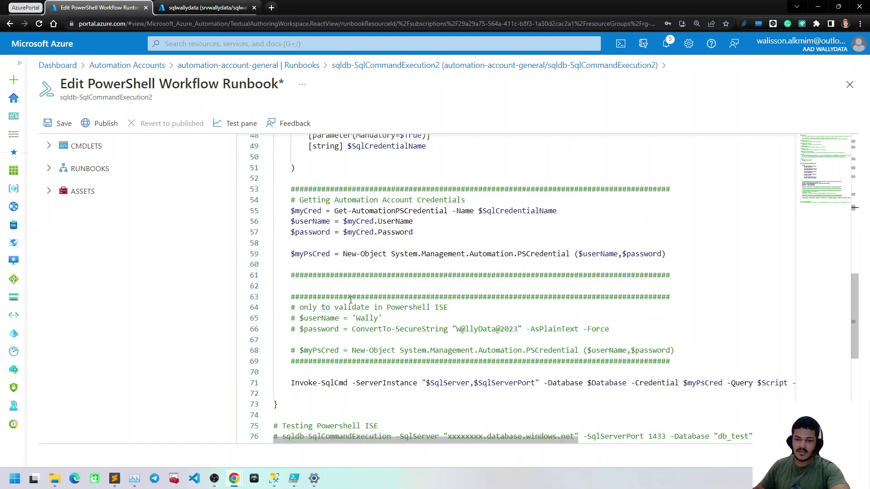
pyautogui.scroll(-1, 350, 300)
pyautogui.click(340, 272)
pyautogui.moveTo(284, 260); pyautogui.dragTo(357, 286)
pyautogui.moveTo(292, 182); pyautogui.dragTo(331, 225)
pyautogui.click(383, 183)
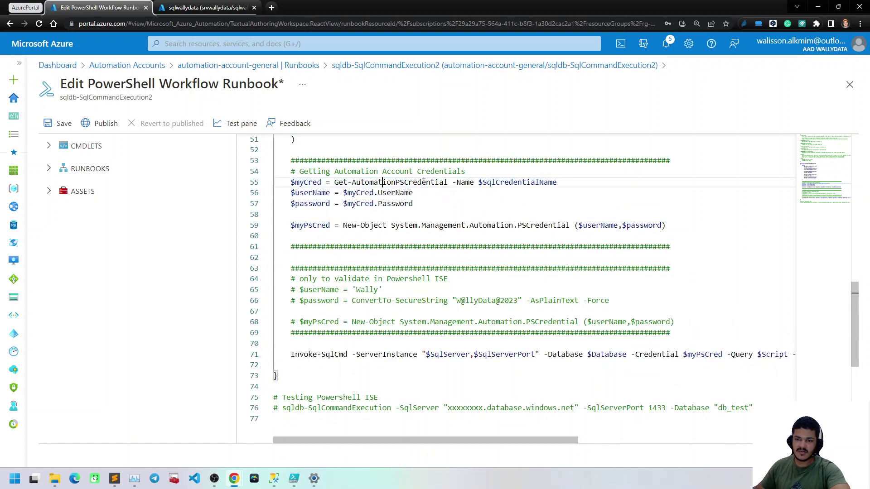
pyautogui.moveTo(449, 182); pyautogui.dragTo(335, 182)
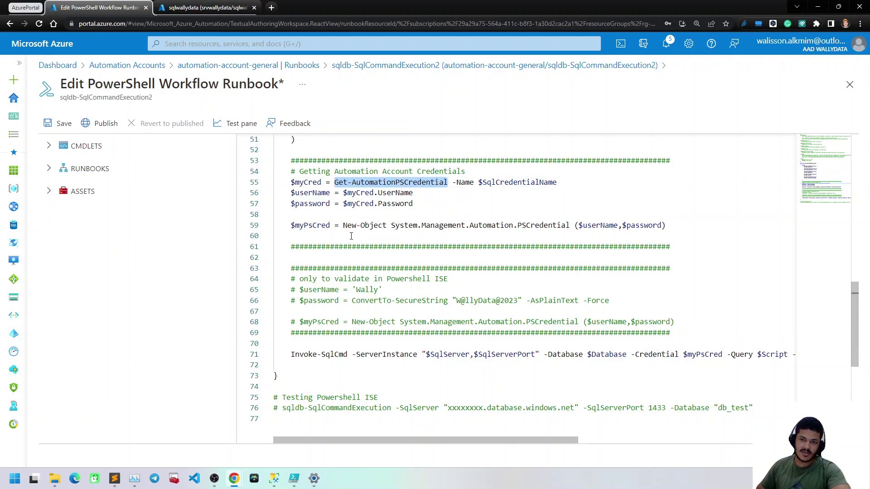
pyautogui.scroll(3, 395, 275)
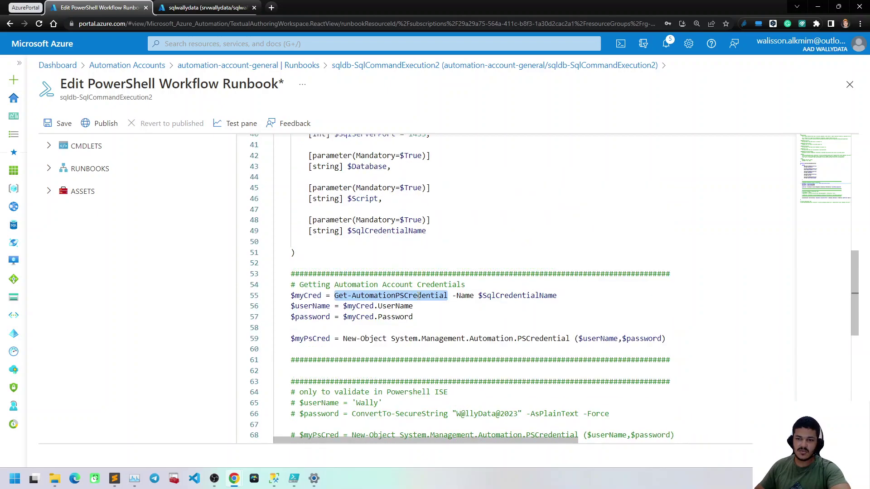
pyautogui.scroll(-3, 407, 271)
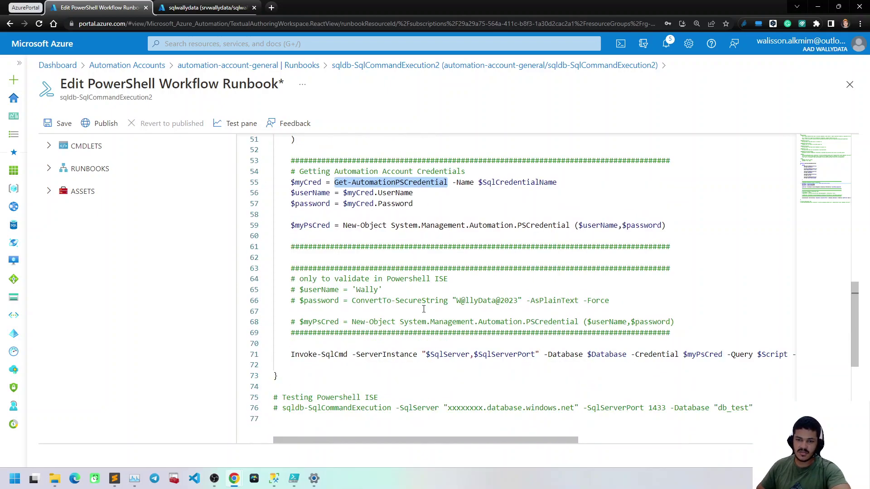
pyautogui.moveTo(308, 182); pyautogui.dragTo(318, 226)
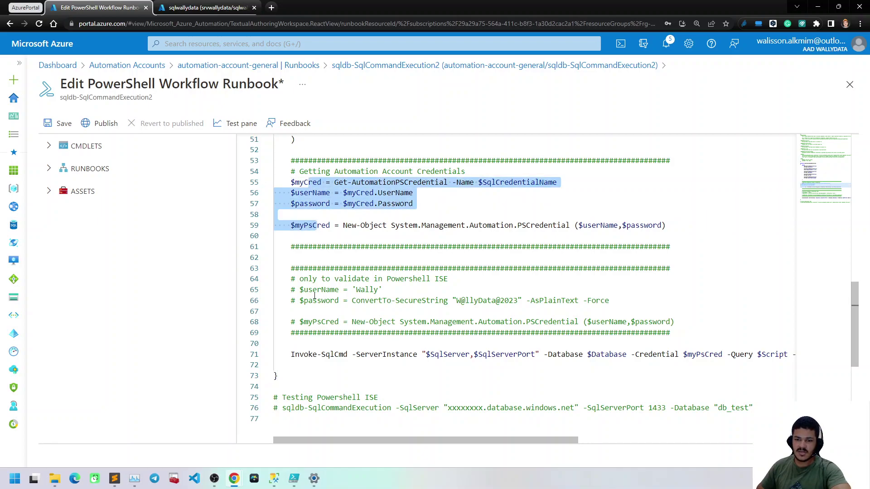
pyautogui.moveTo(314, 294); pyautogui.dragTo(325, 322)
pyautogui.scroll(8, 388, 293)
pyautogui.scroll(3, 389, 292)
pyautogui.scroll(-3, 394, 285)
pyautogui.moveTo(311, 250); pyautogui.dragTo(317, 368)
pyautogui.moveTo(428, 304); pyautogui.dragTo(378, 303)
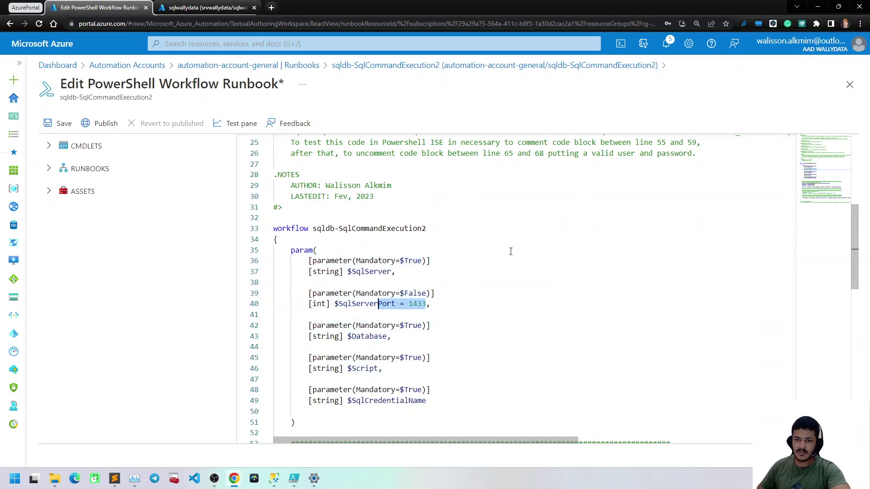
pyautogui.scroll(2, 511, 252)
pyautogui.scroll(-10, 511, 254)
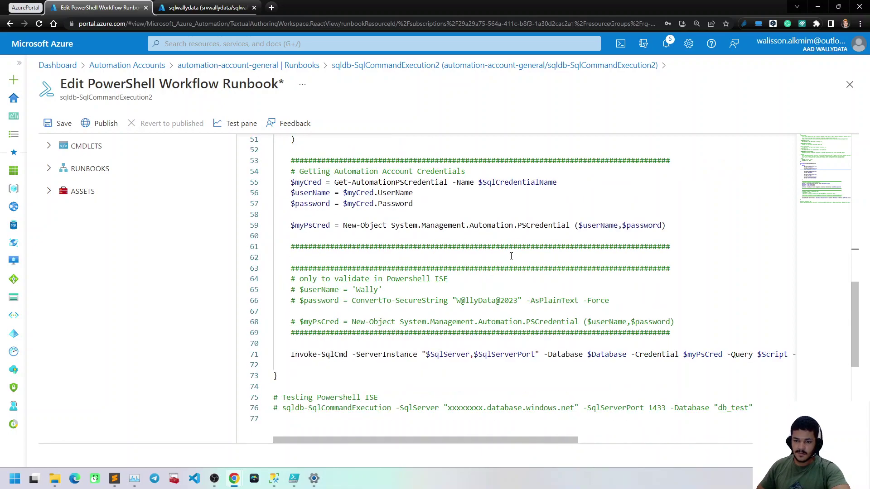
pyautogui.click(395, 193)
pyautogui.scroll(2, 440, 223)
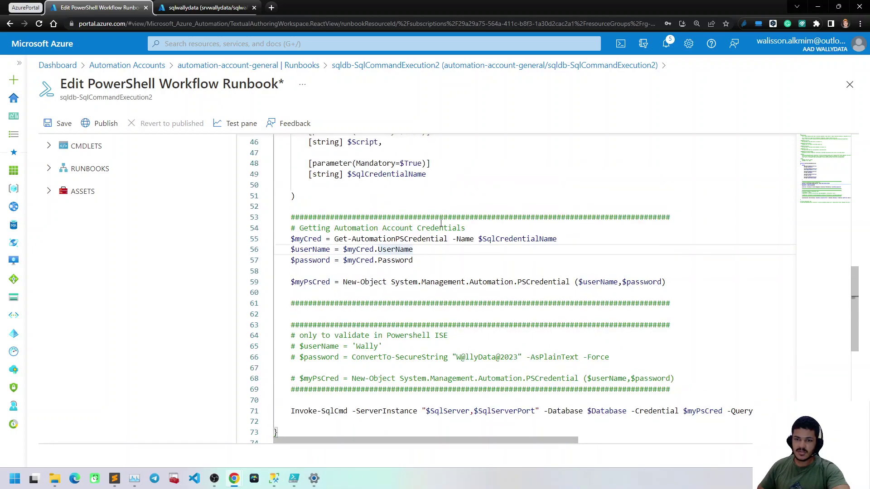
pyautogui.moveTo(557, 240); pyautogui.dragTo(336, 239)
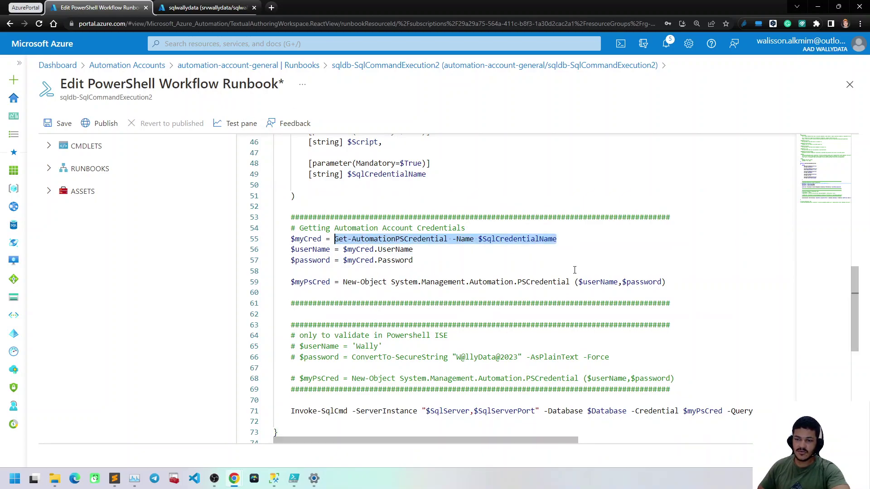
pyautogui.click(540, 239)
pyautogui.moveTo(566, 240); pyautogui.dragTo(474, 239)
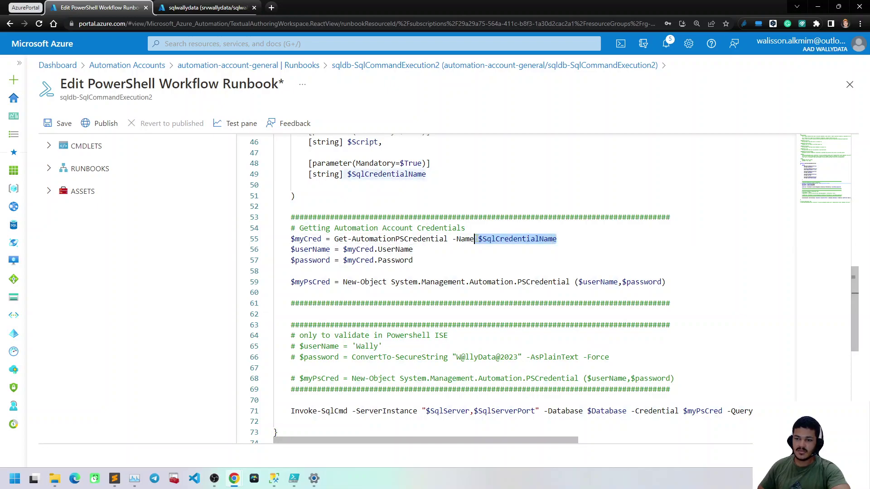
pyautogui.press('Down')
pyautogui.press('Down')
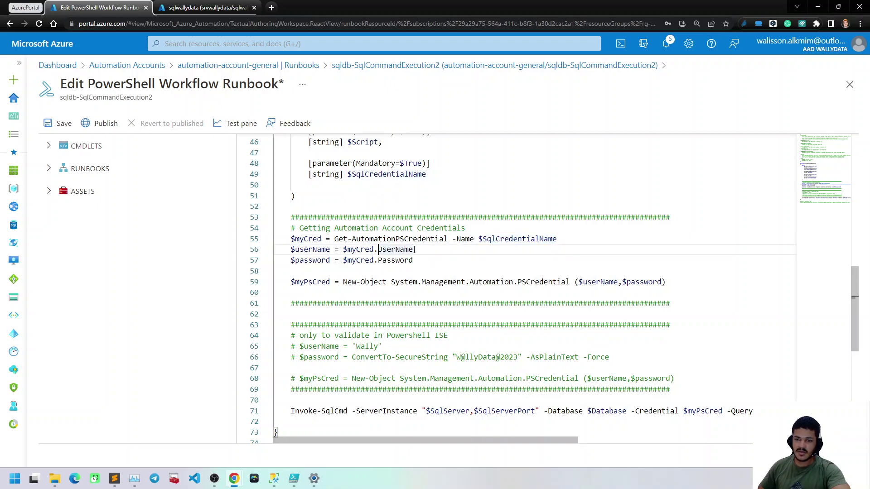
pyautogui.scroll(-1, 437, 274)
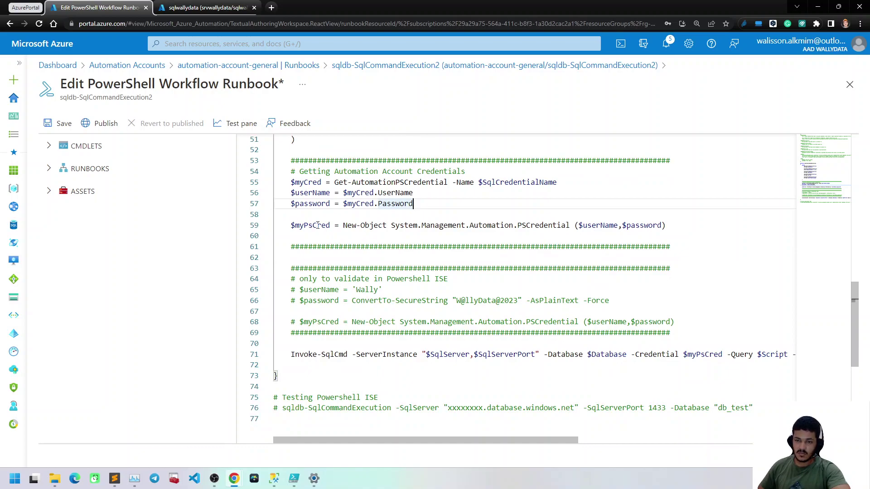
pyautogui.doubleClick(529, 226)
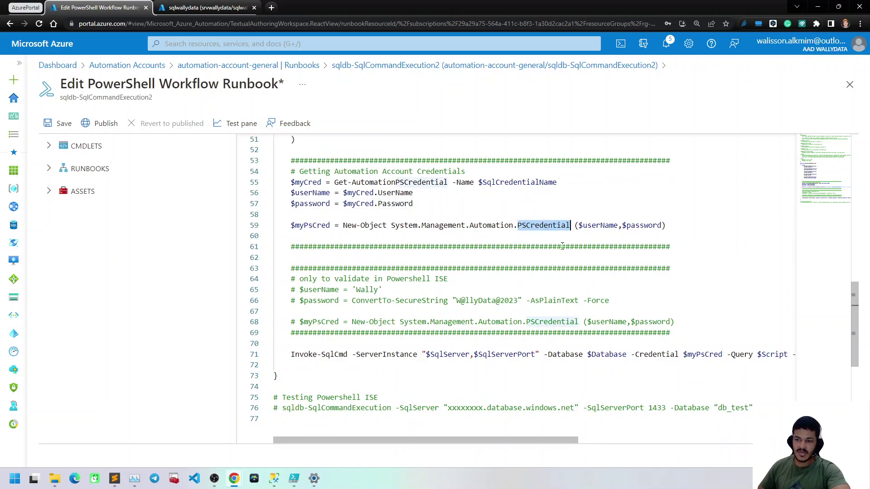
pyautogui.scroll(-1, 502, 313)
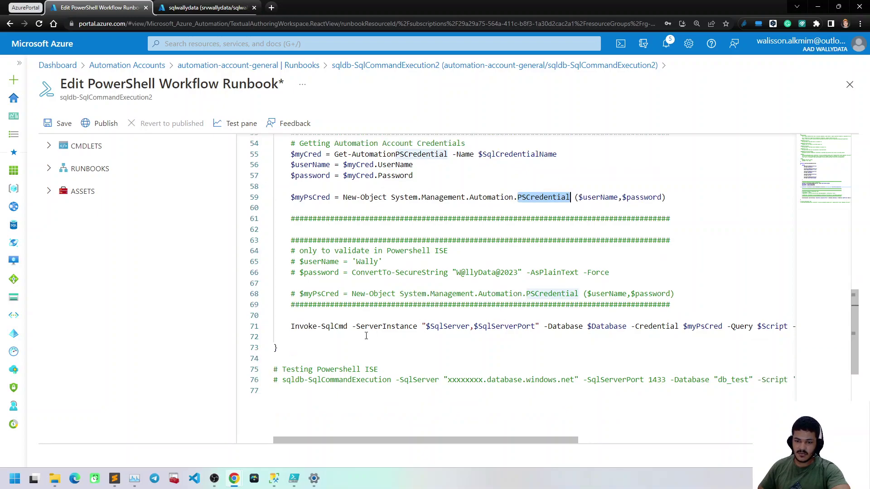
pyautogui.click(311, 326)
pyautogui.moveTo(357, 440); pyautogui.dragTo(387, 440)
pyautogui.click(387, 326)
pyautogui.click(447, 326)
pyautogui.doubleClick(556, 327)
pyautogui.doubleClick(648, 327)
pyautogui.moveTo(590, 441); pyautogui.dragTo(448, 422)
pyautogui.doubleClick(582, 326)
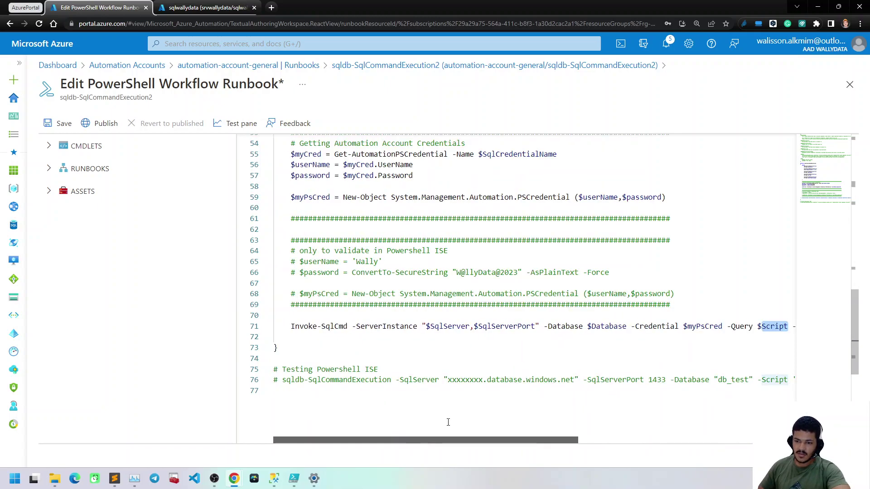
pyautogui.click(447, 368)
pyautogui.scroll(3, 346, 281)
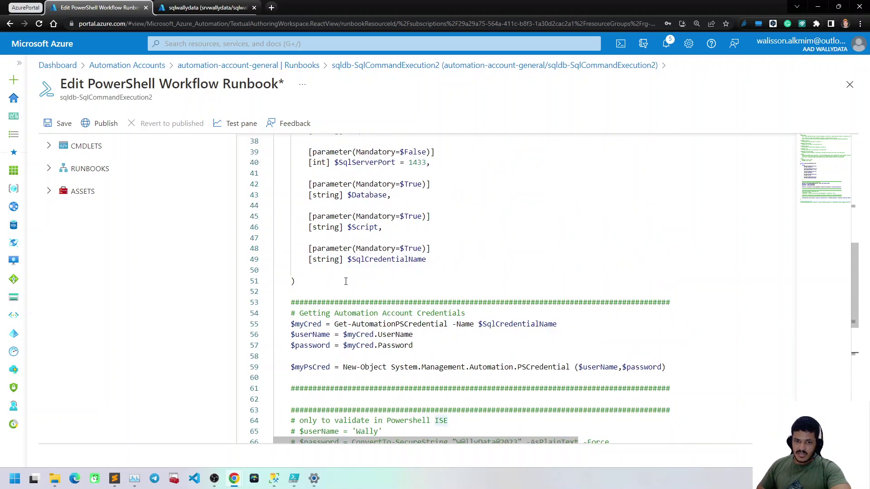
pyautogui.scroll(3, 345, 282)
# Save the sqldb-SqlCommandExecution2 runbook and open its Test pane
pyautogui.click(58, 124)
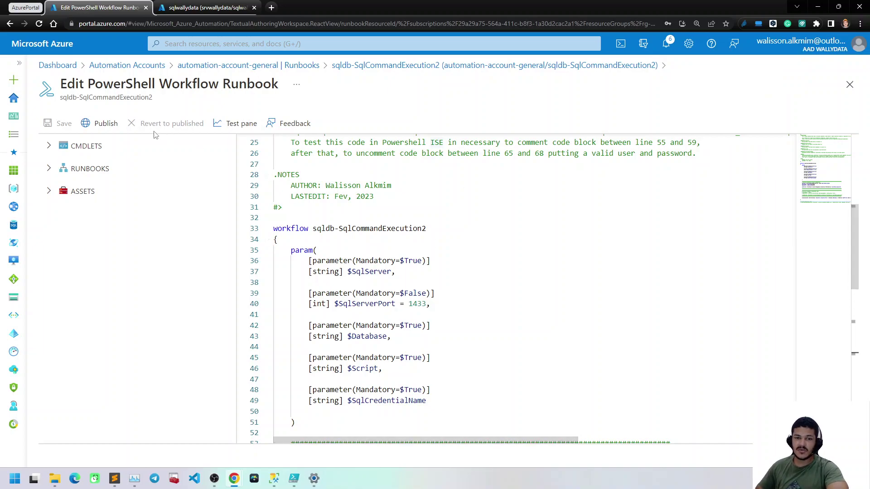
pyautogui.click(431, 253)
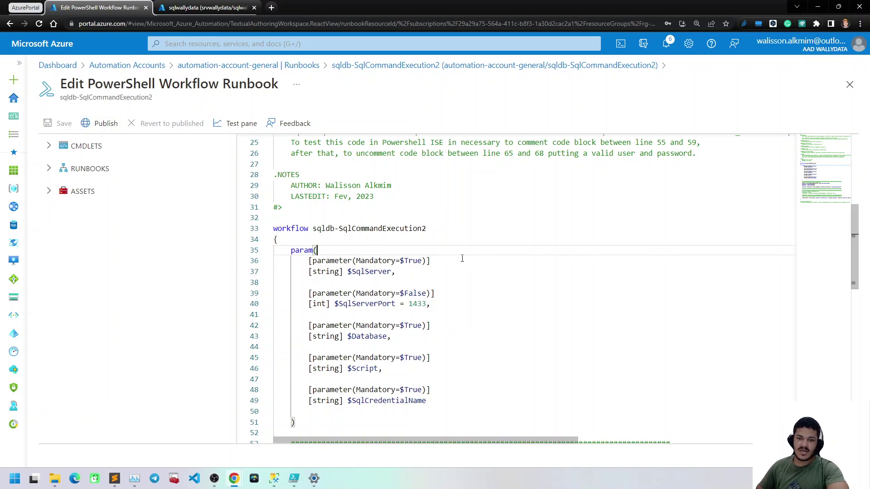
pyautogui.moveTo(275, 218); pyautogui.dragTo(388, 325)
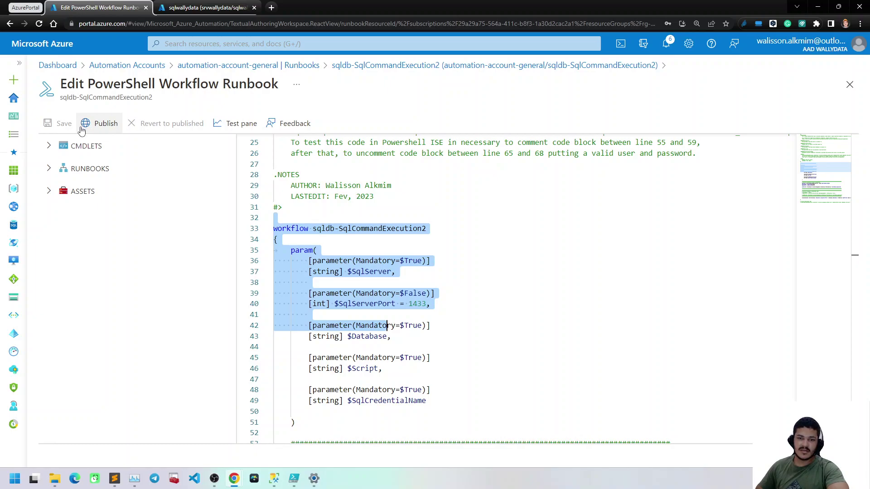
pyautogui.click(233, 126)
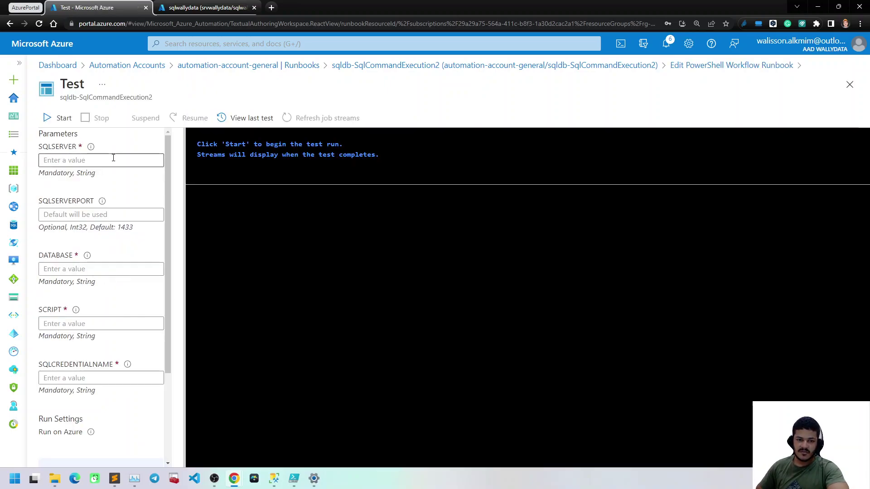
# Paste srvwallydata.database.windows.net from the SSMS connection details into SQLSERVER
pyautogui.click(114, 158)
pyautogui.moveTo(275, 483)
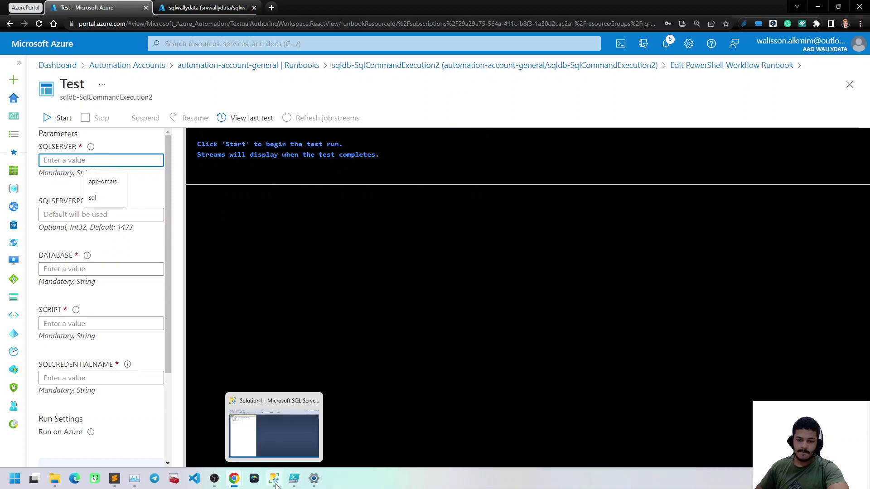
pyautogui.click(274, 428)
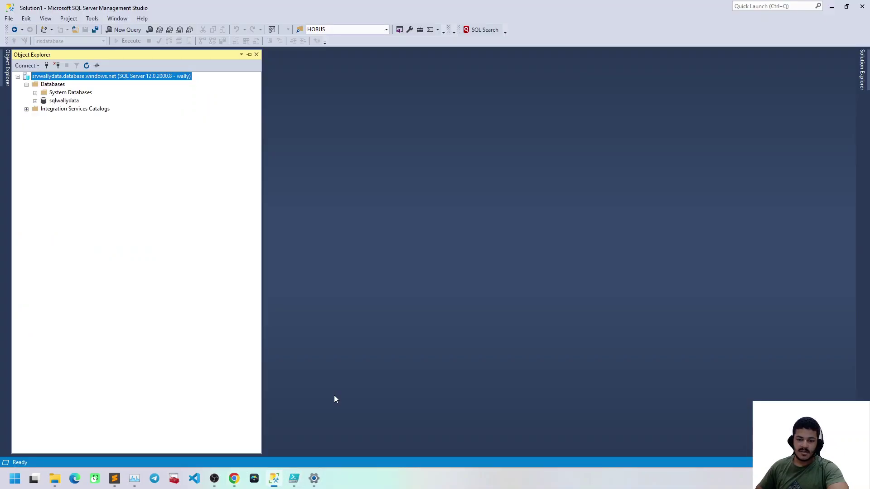
pyautogui.click(47, 65)
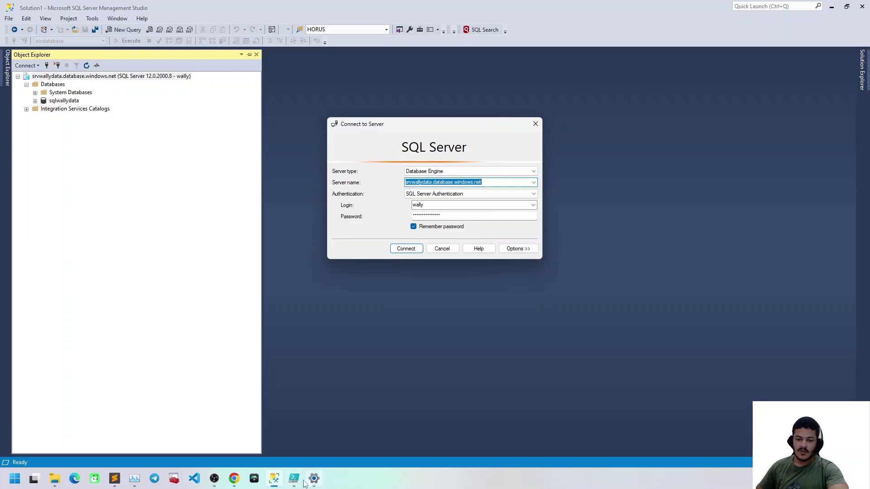
pyautogui.moveTo(234, 479)
pyautogui.click(276, 438)
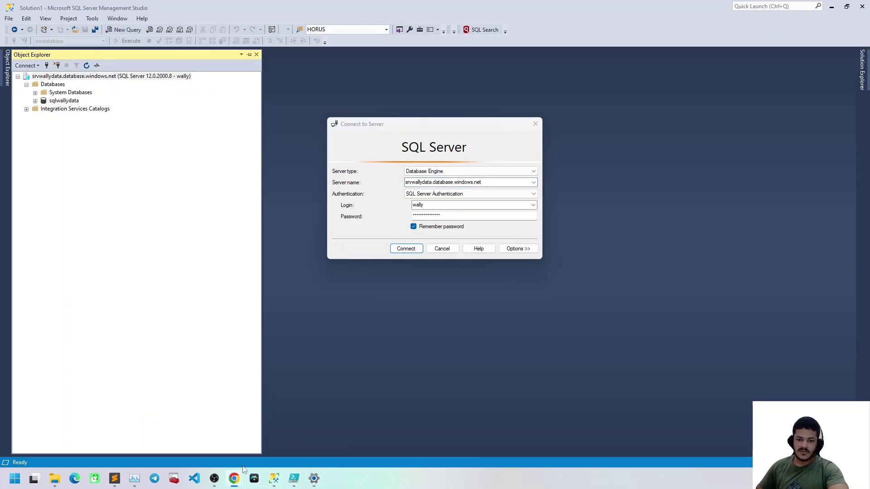
pyautogui.click(186, 430)
pyautogui.click(97, 162)
pyautogui.write('srvwallydata.database.windows.net')
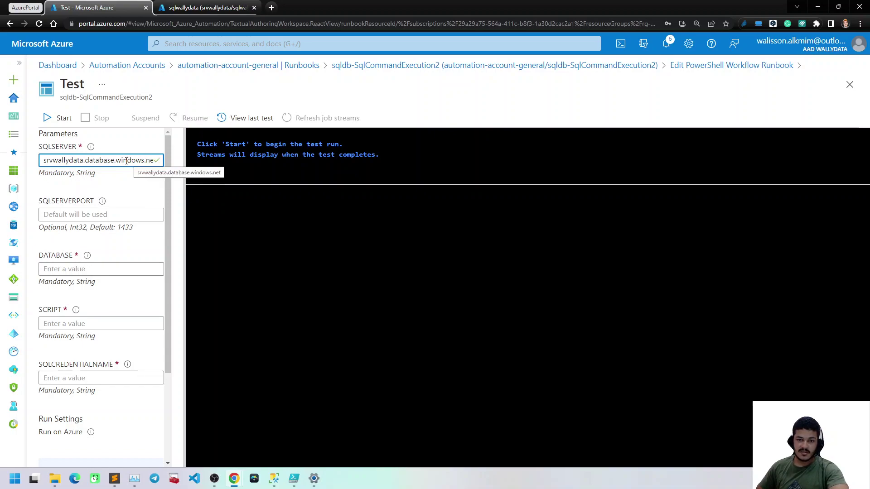
pyautogui.click(100, 215)
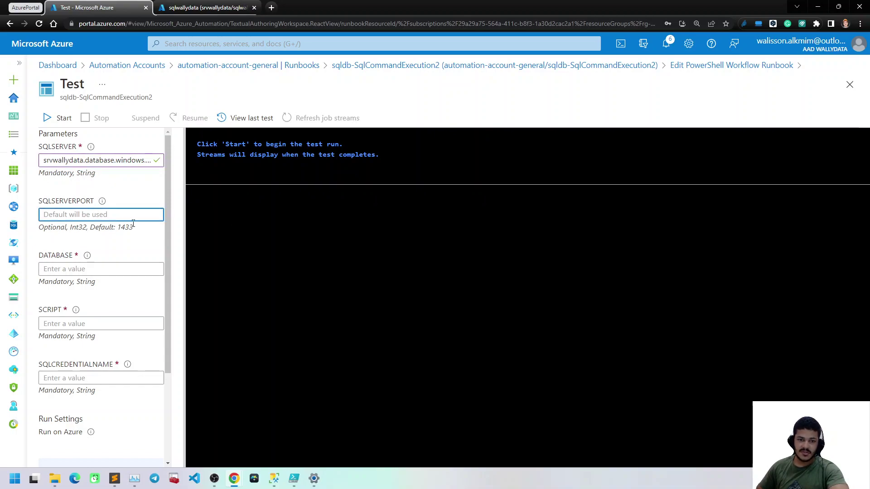
# Copy sqlwallydata from SSMS Object Explorer and paste it into DATABASE
pyautogui.click(89, 270)
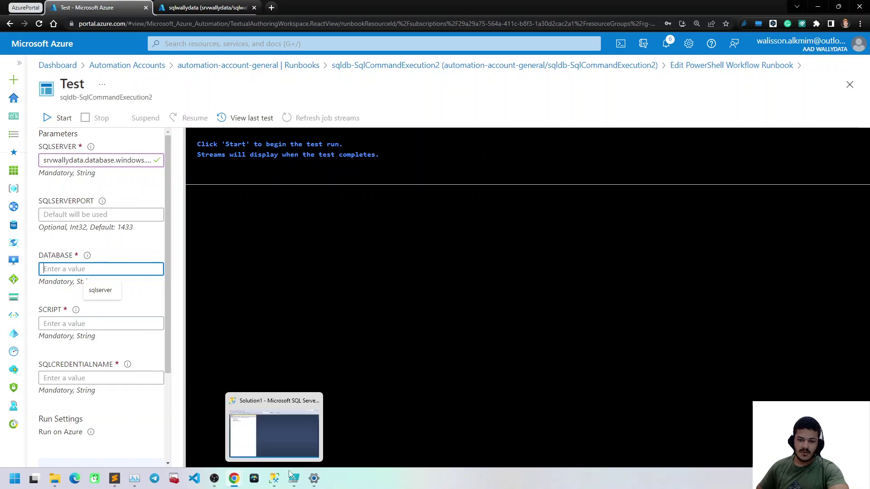
pyautogui.click(274, 478)
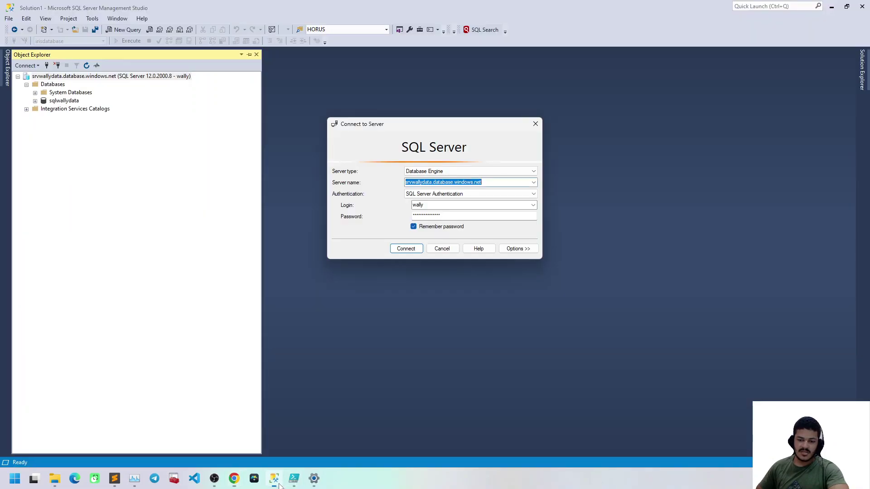
pyautogui.click(441, 246)
pyautogui.click(70, 93)
pyautogui.click(68, 101)
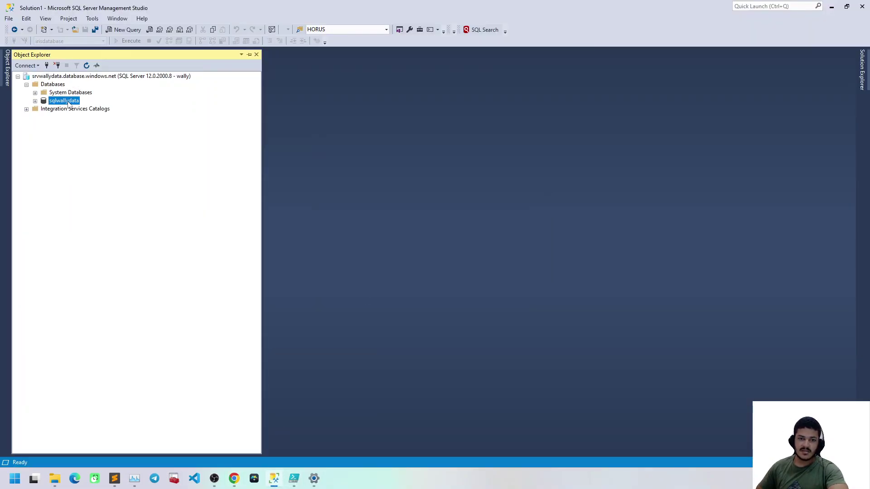
pyautogui.click(233, 478)
pyautogui.click(197, 434)
pyautogui.write('sqlwallydata')
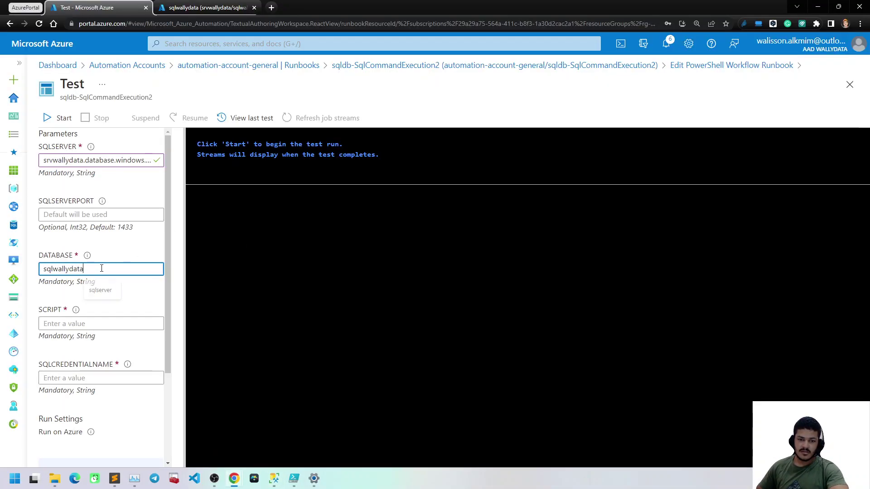
pyautogui.click(76, 324)
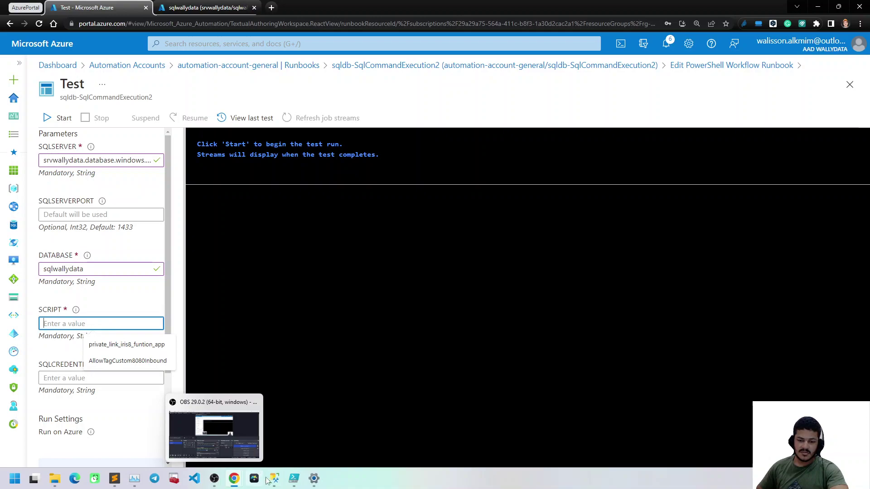
pyautogui.click(274, 478)
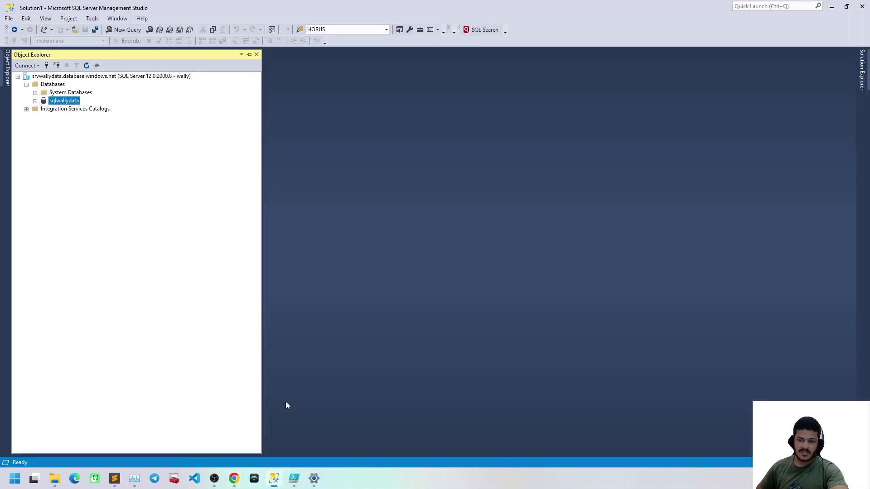
# Script sqlwallydata's dbo.teste table as CREATE into a new query editor window
pyautogui.click(34, 100)
pyautogui.click(44, 116)
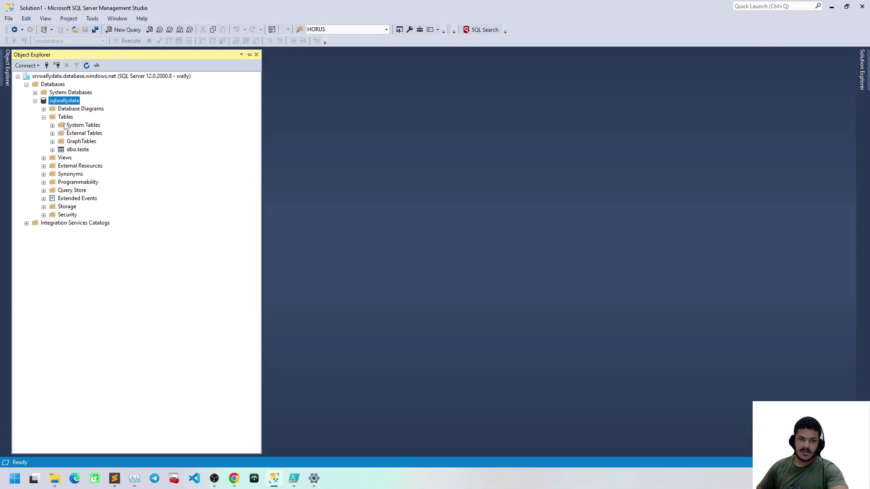
pyautogui.click(66, 125)
pyautogui.click(81, 150)
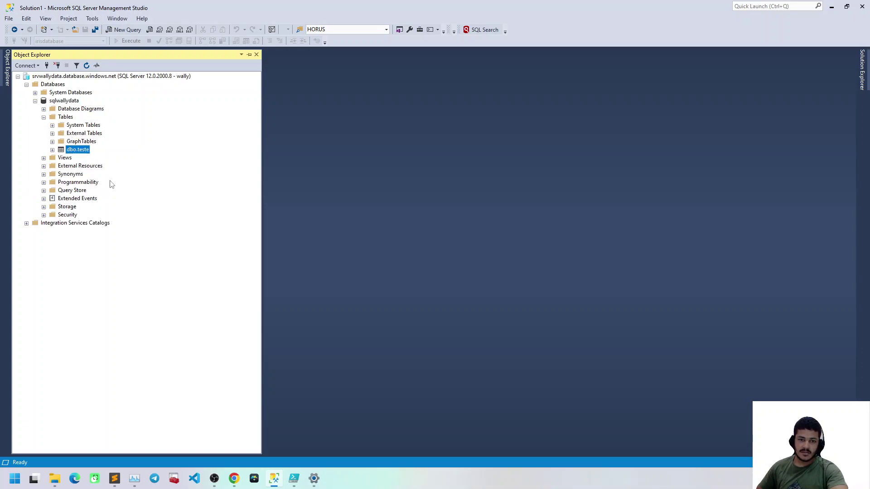
pyautogui.rightClick(83, 150)
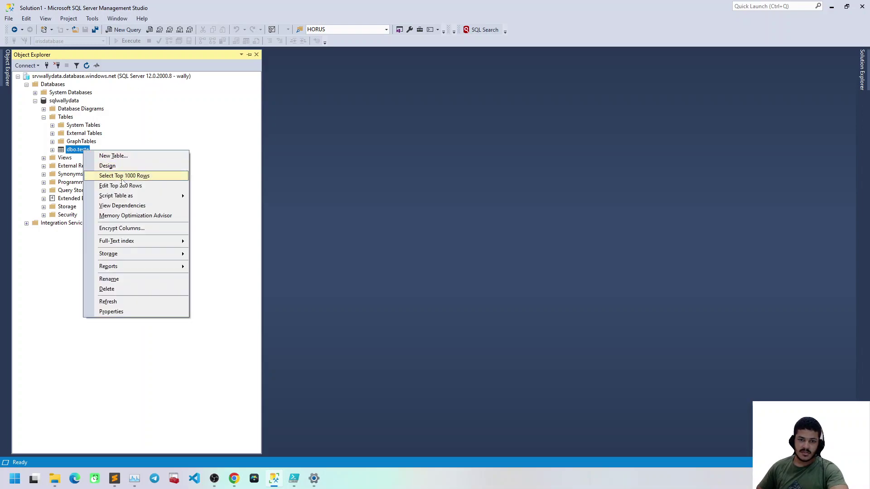
pyautogui.moveTo(124, 196)
pyautogui.moveTo(226, 196)
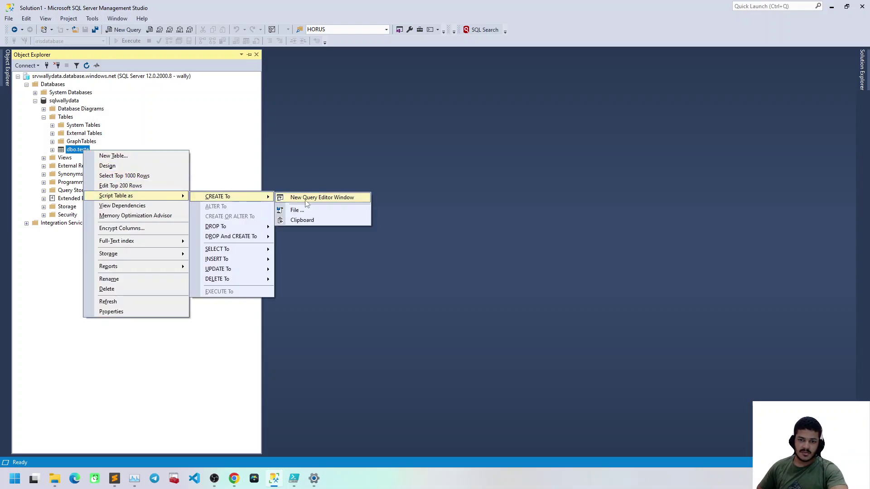
pyautogui.click(306, 198)
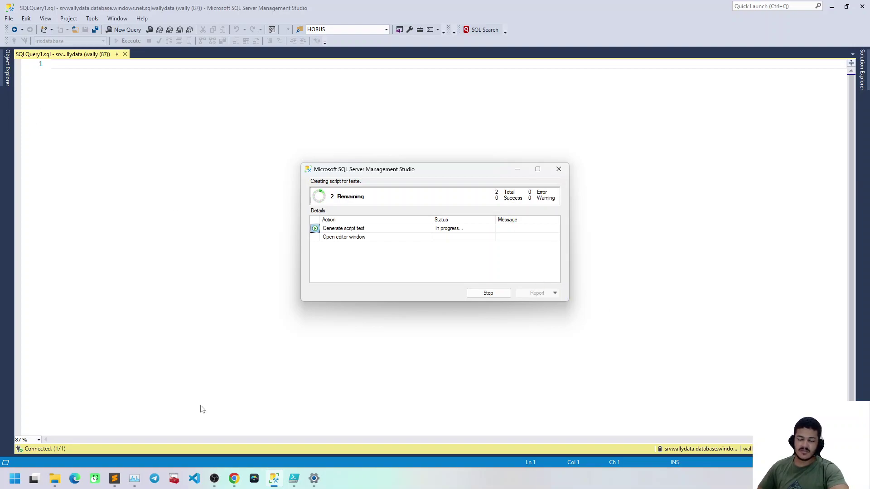
pyautogui.moveTo(287, 478)
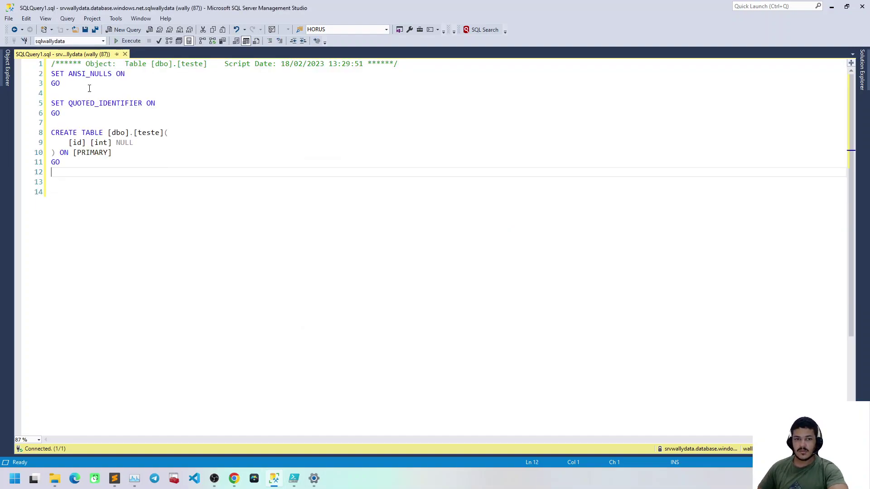
# Strip the header, SET lines and GO, joining CREATE TABLE [dbo].[teste] onto one line
pyautogui.moveTo(72, 113); pyautogui.dragTo(47, 64)
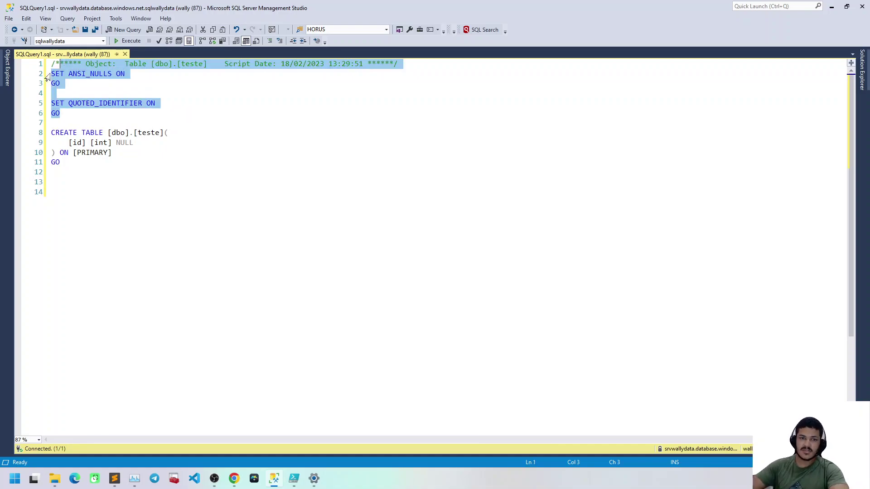
pyautogui.press('Delete')
pyautogui.press('Down')
pyautogui.press('Down')
pyautogui.press('End')
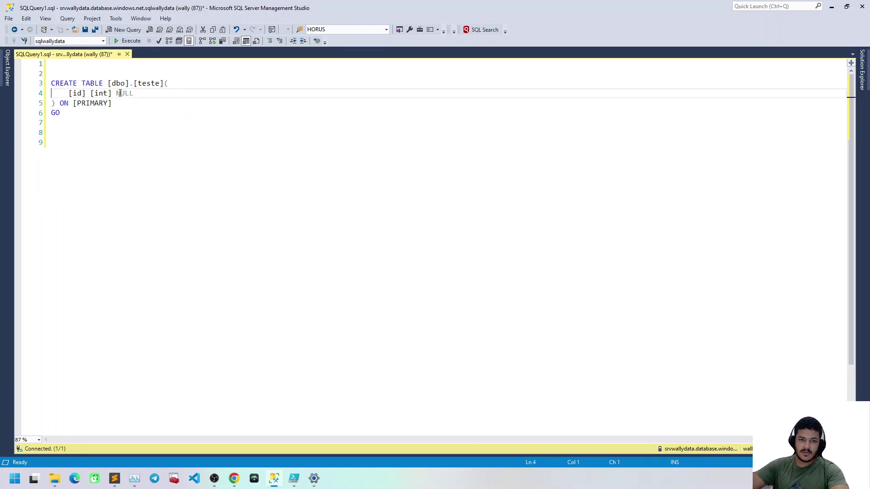
pyautogui.press('Delete')
pyautogui.press('End')
pyautogui.press('Delete')
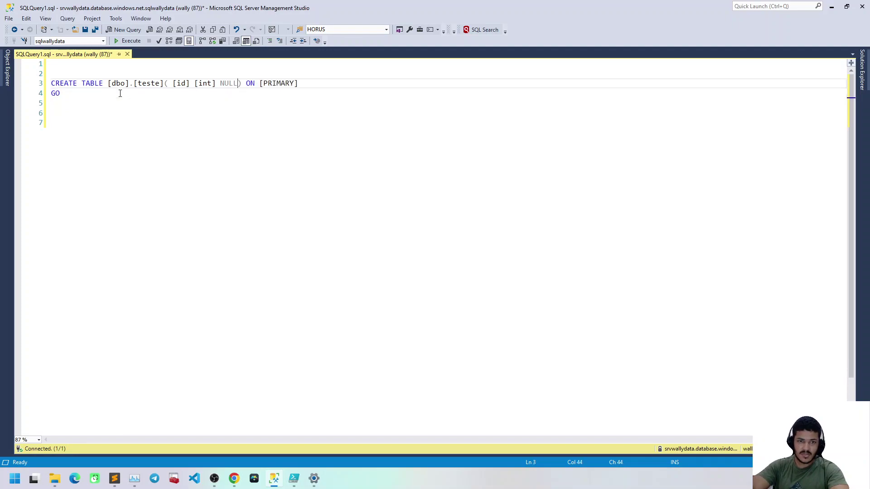
pyautogui.press('Down')
pyautogui.press('BackSpace')
pyautogui.press('BackSpace')
# Add the query select * from sys.tables where name = 'teste' and select it
pyautogui.press('Return')
pyautogui.press('Return')
pyautogui.press('Return')
pyautogui.press('Return')
pyautogui.write('select * from syys')
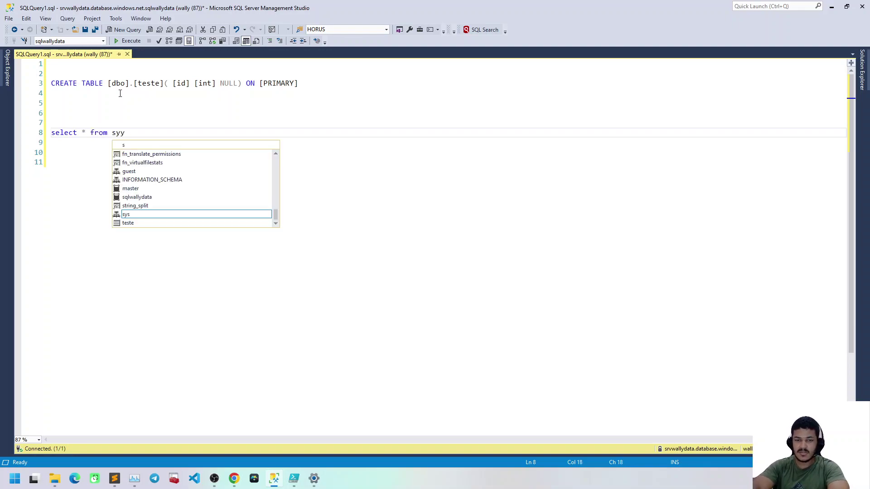
pyautogui.write('.tab')
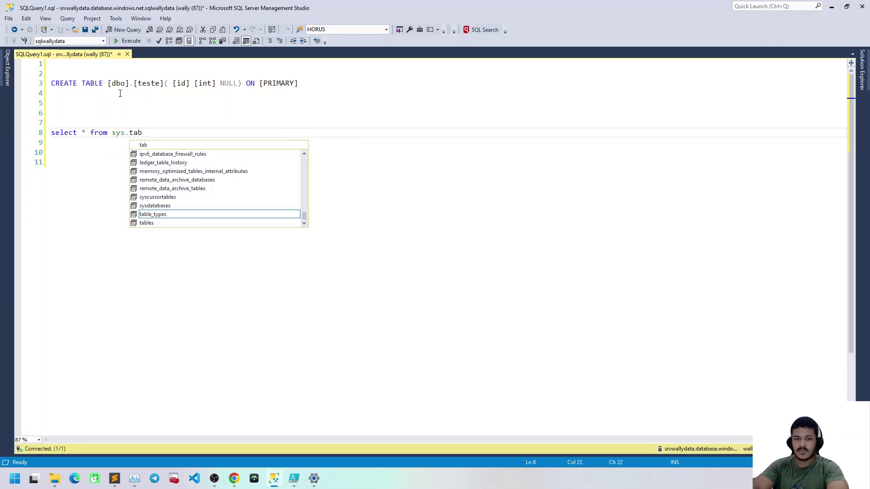
pyautogui.hotkey('shift', 'Up')
pyautogui.hotkey('shift', 'Down')
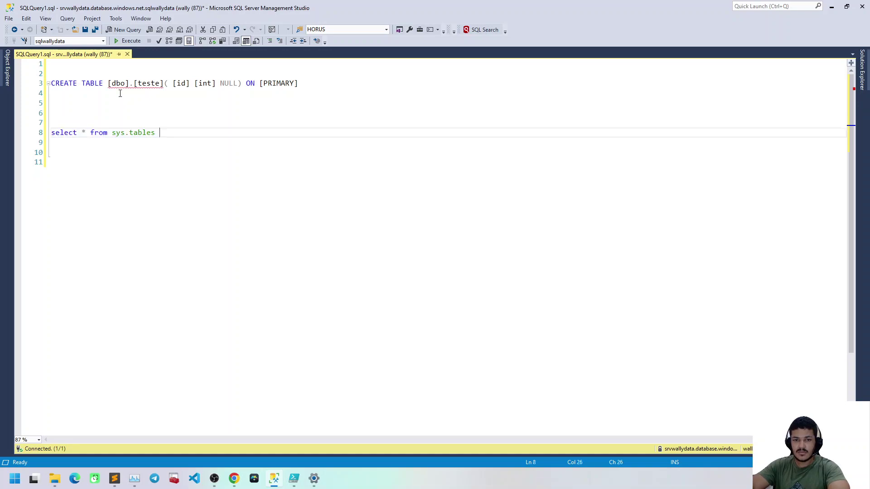
pyautogui.write('where name')
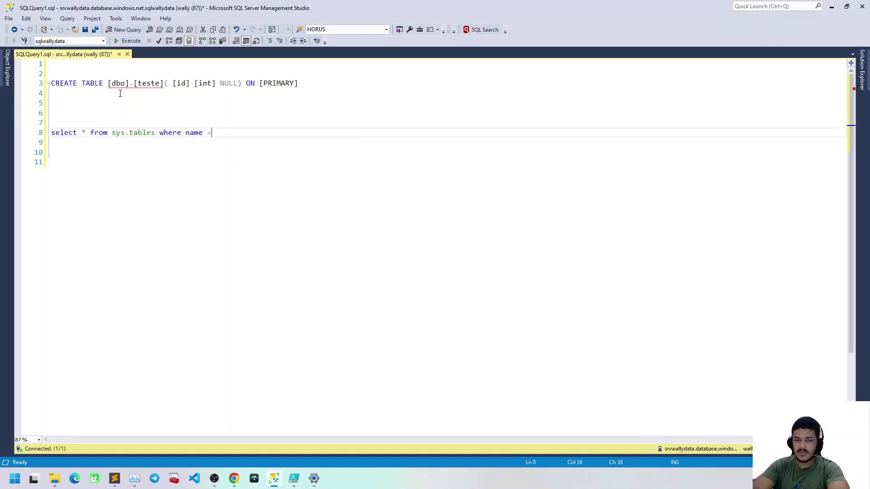
pyautogui.write(" = ''")
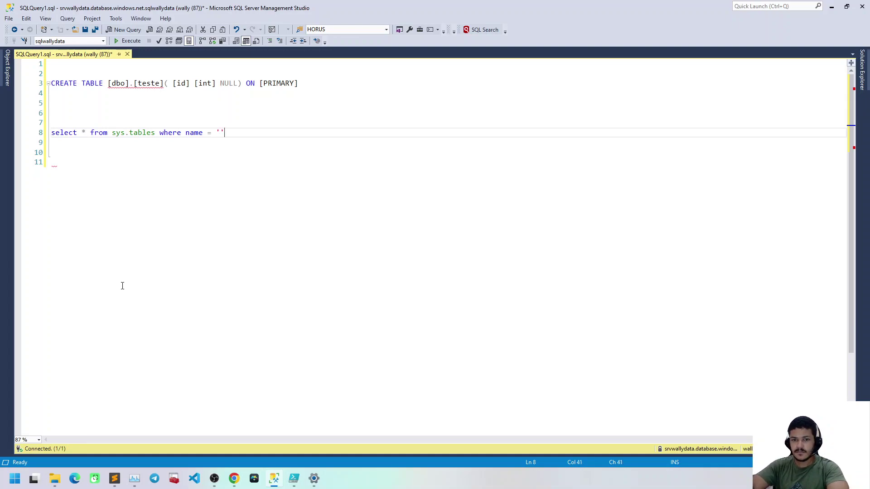
pyautogui.hotkey('shift', 'Up')
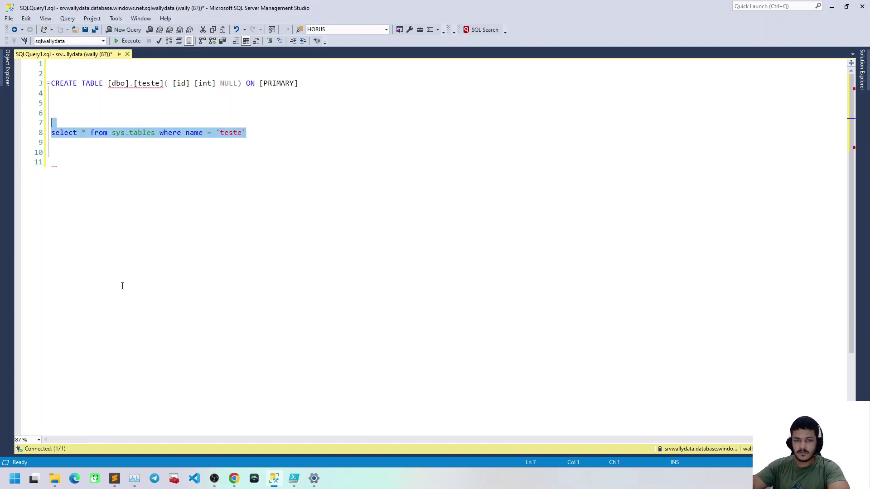
# Run the sys.tables lookup to see teste listed with its creation date
pyautogui.click(122, 41)
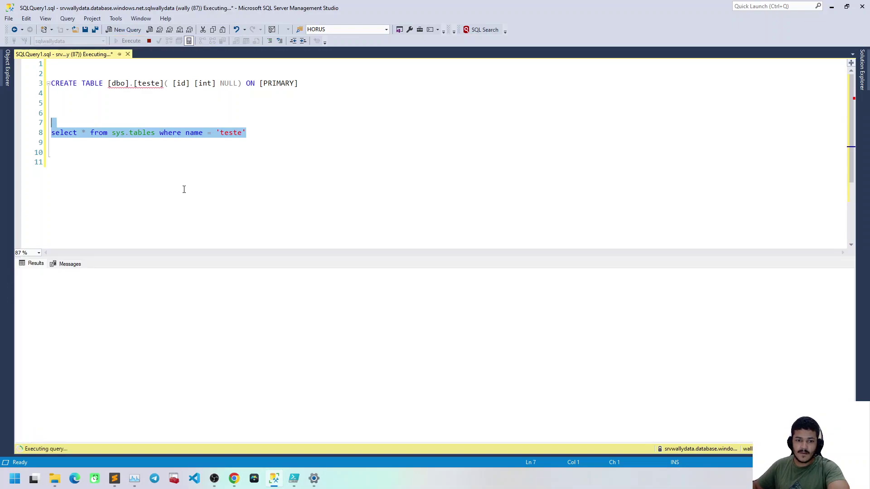
pyautogui.click(84, 133)
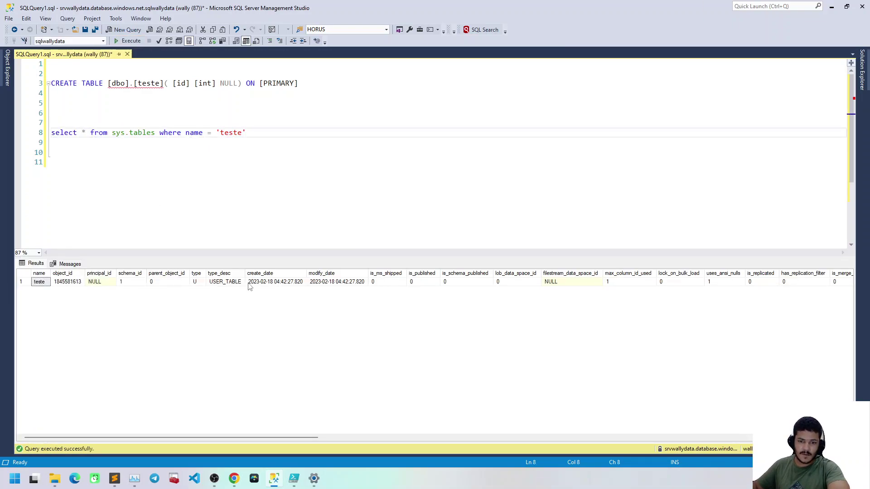
pyautogui.click(292, 283)
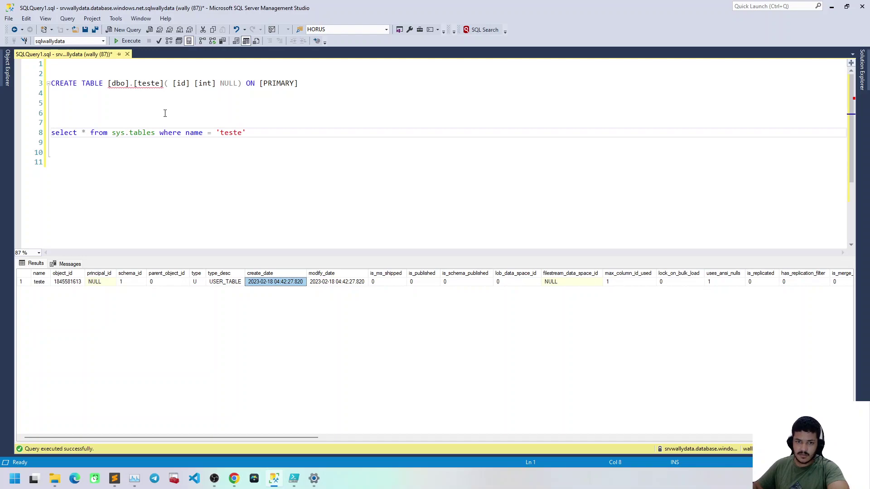
# Write drop table [dbo].[teste] above the CREATE statement and run it
pyautogui.moveTo(297, 95); pyautogui.dragTo(295, 75)
pyautogui.click(146, 71)
pyautogui.write('drop table')
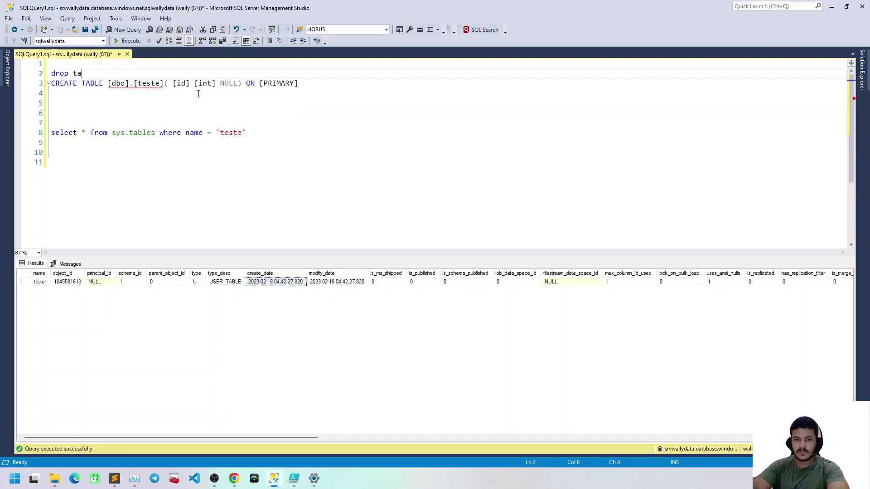
pyautogui.click(164, 83)
pyautogui.moveTo(109, 83); pyautogui.dragTo(164, 83)
pyautogui.hotkey('ctrl', 'c')
pyautogui.doubleClick(113, 72)
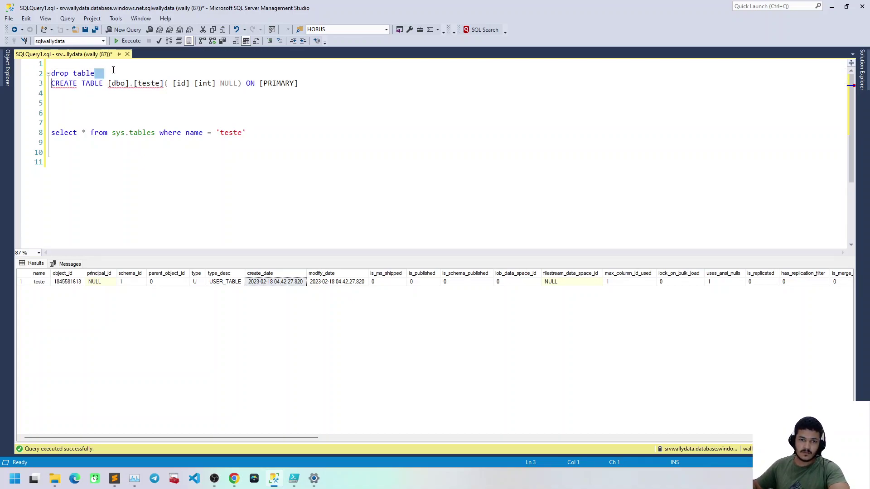
pyautogui.hotkey('ctrl', 'v')
pyautogui.press('Return')
pyautogui.press('Left')
pyautogui.click(96, 74)
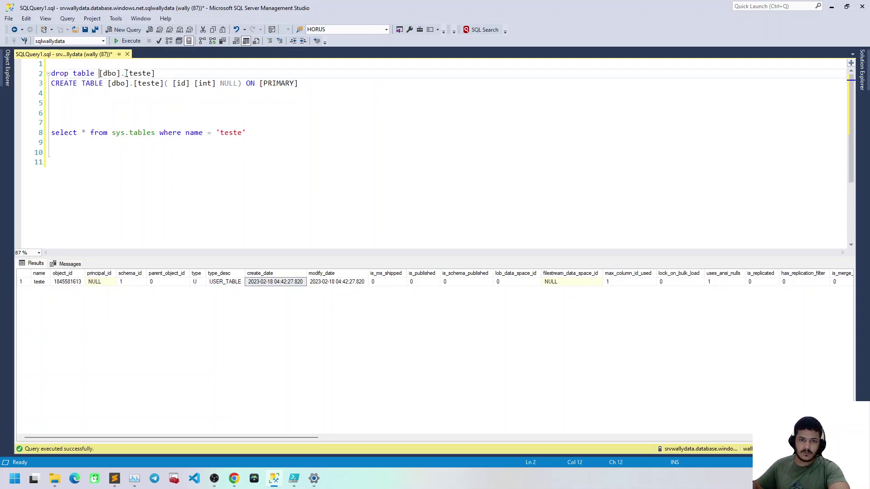
pyautogui.moveTo(155, 73); pyautogui.dragTo(155, 67)
pyautogui.press('F5')
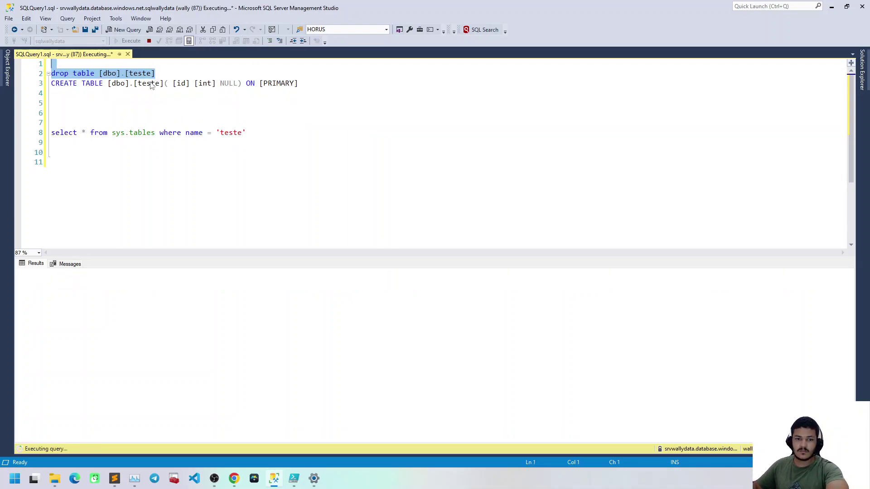
# Rerun the sys.tables lookup to confirm teste is gone, then select the CREATE TABLE line
pyautogui.moveTo(131, 143); pyautogui.dragTo(235, 105)
pyautogui.press('F5')
pyautogui.click(189, 213)
pyautogui.click(306, 83)
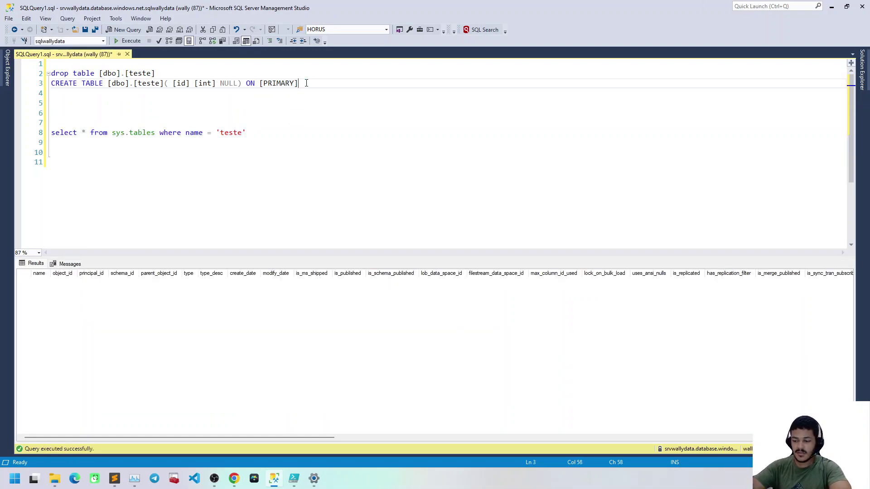
pyautogui.hotkey('shift', 'Home')
pyautogui.hotkey('shift', 'End')
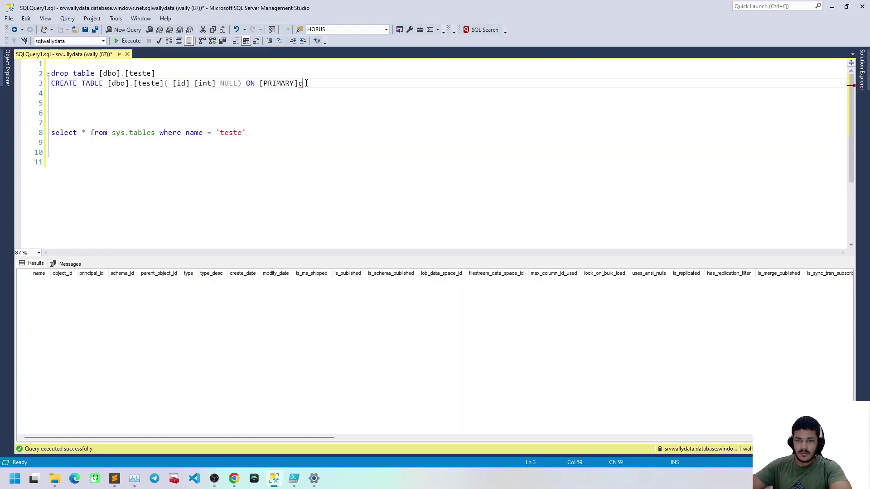
pyautogui.hotkey('shift', 'Home')
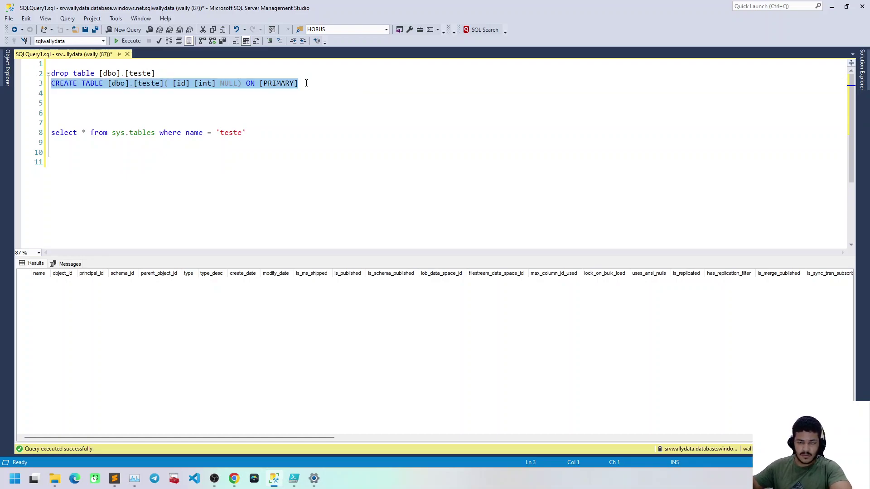
# Paste the CREATE TABLE statement into SCRIPT and begin typing the credential name
pyautogui.click(186, 430)
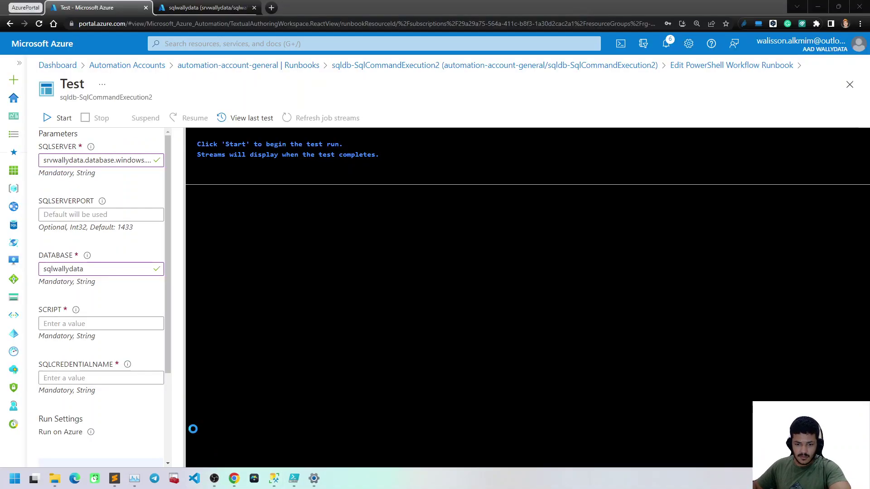
pyautogui.hotkey('ctrl', 'v')
pyautogui.press('Tab')
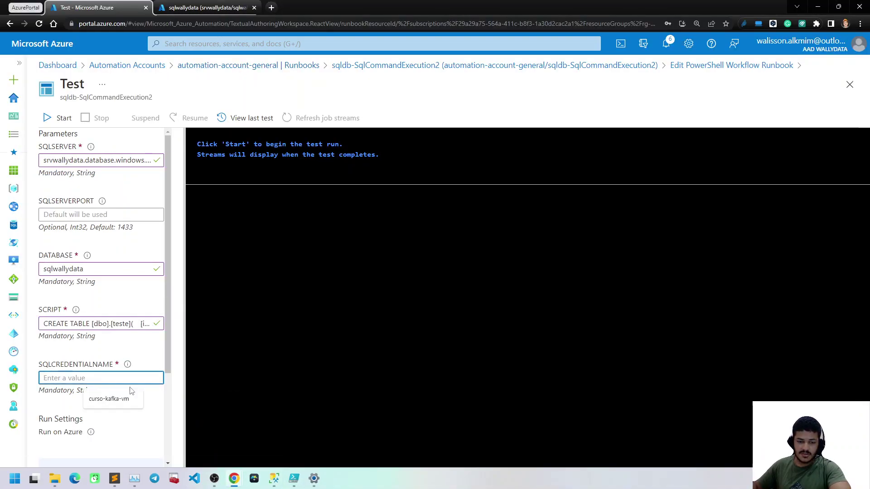
pyautogui.write('wally')
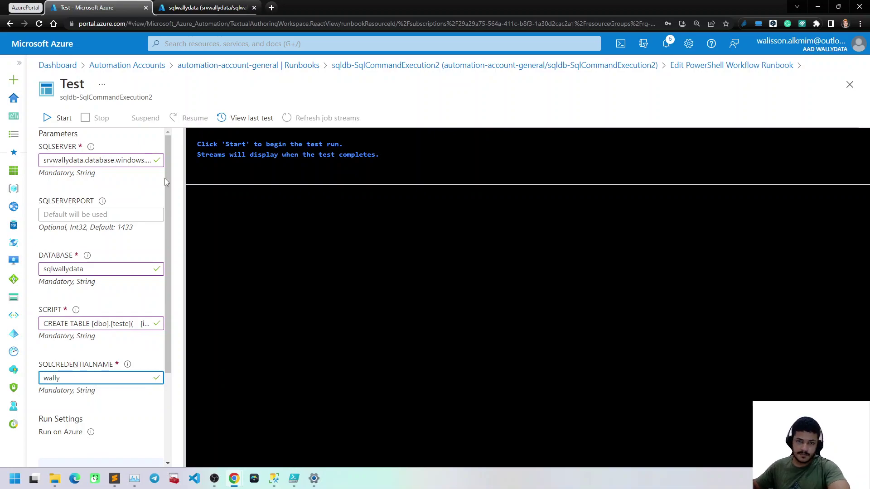
# Look up the stored credential's name under automation-account-general > Credentials
pyautogui.click(201, 8)
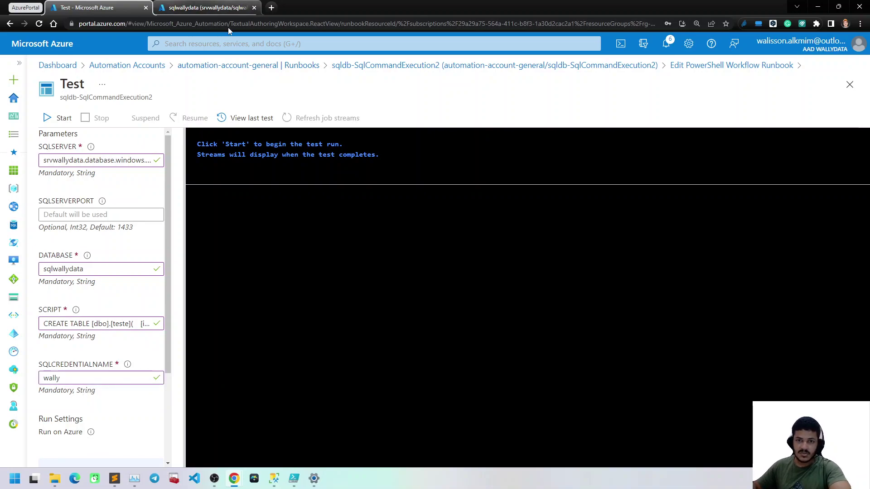
pyautogui.click(250, 26)
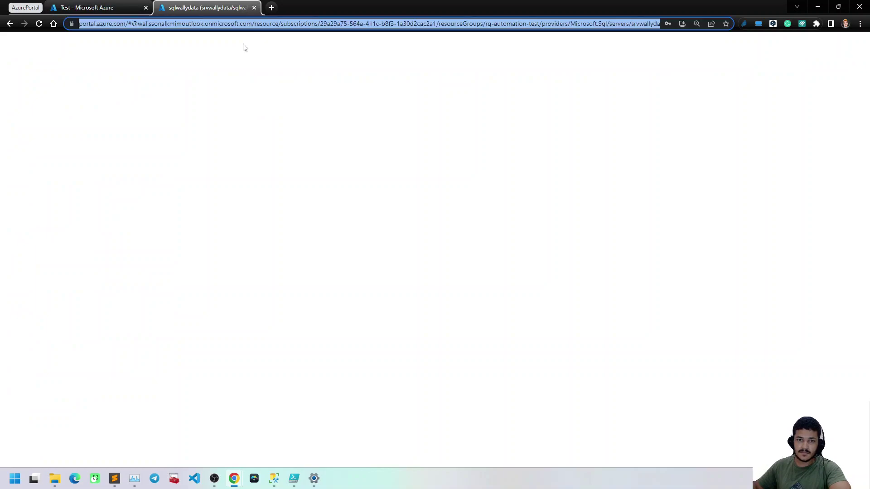
pyautogui.press('Return')
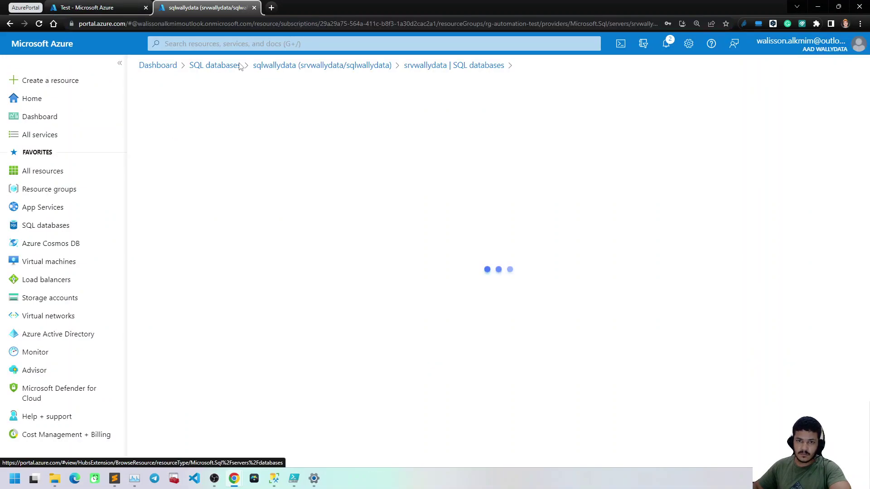
pyautogui.click(252, 43)
pyautogui.write('aa')
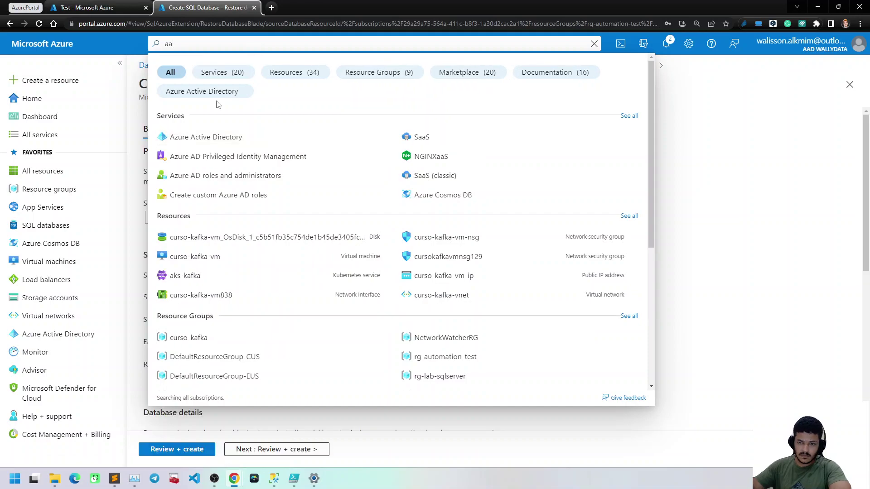
pyautogui.press('Escape')
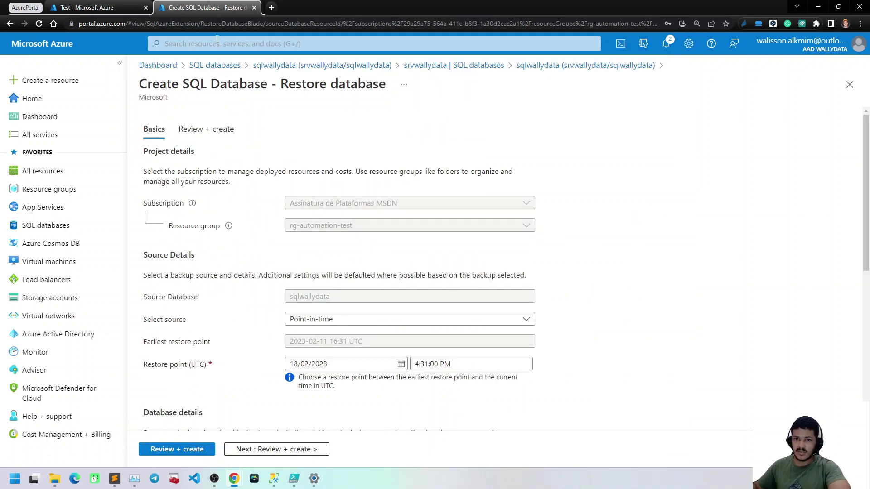
pyautogui.click(215, 41)
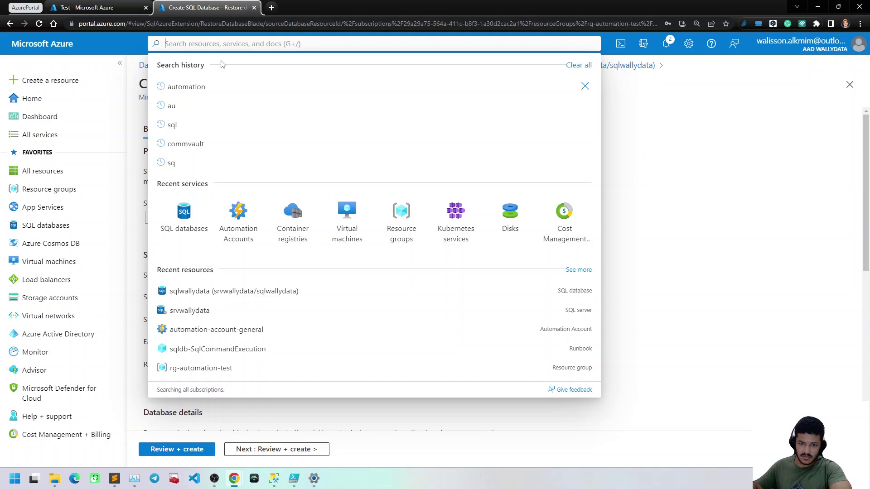
pyautogui.click(234, 229)
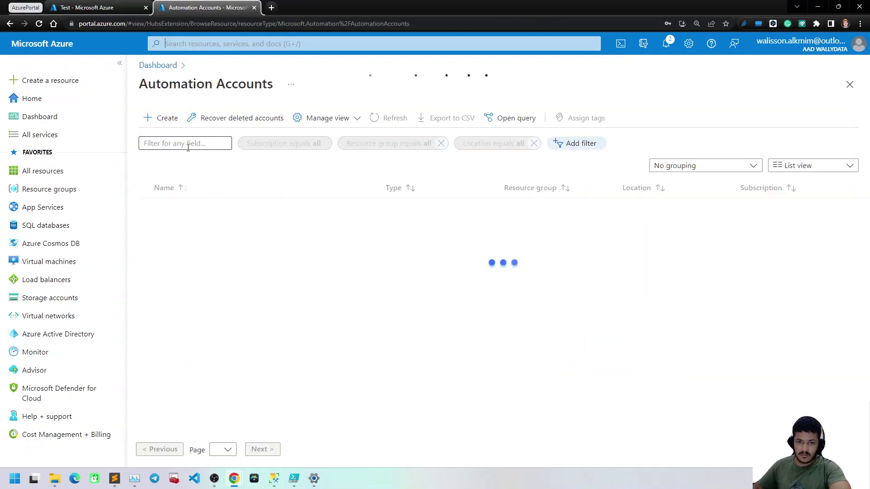
pyautogui.click(210, 209)
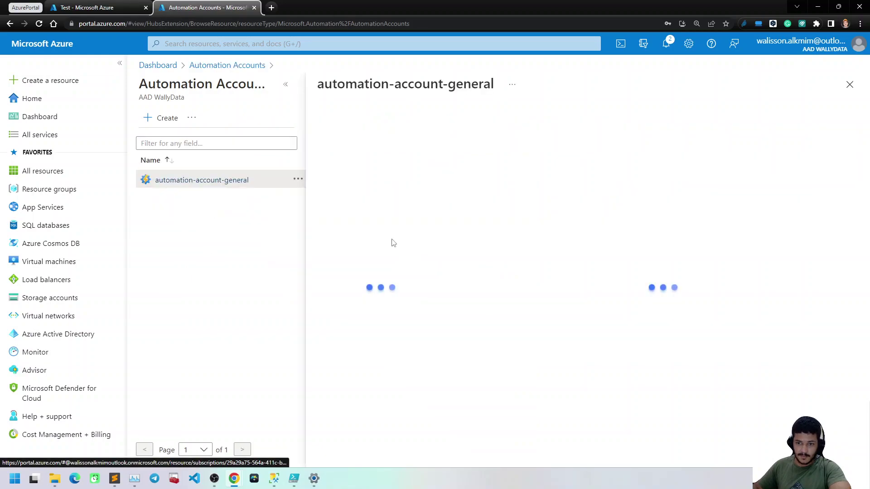
pyautogui.scroll(-5, 372, 267)
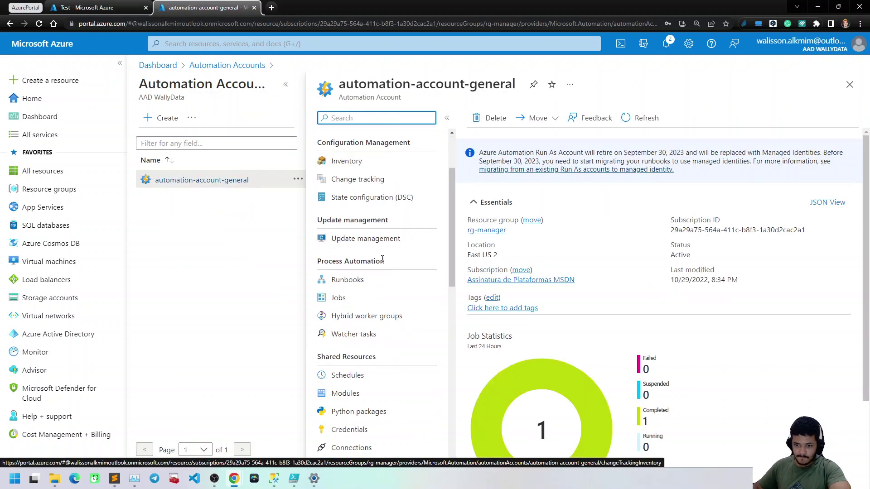
pyautogui.click(353, 296)
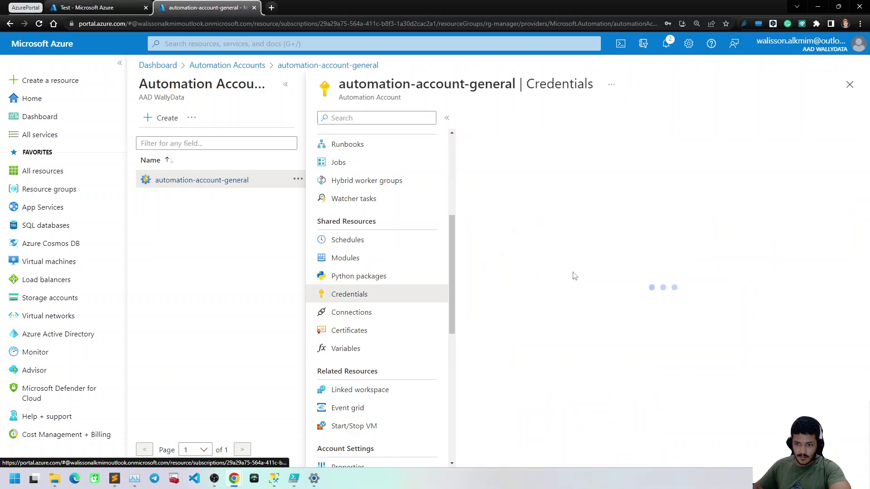
pyautogui.doubleClick(481, 199)
# Back on the runbook Test pane, start the test run and let it reach Completed
pyautogui.click(90, 8)
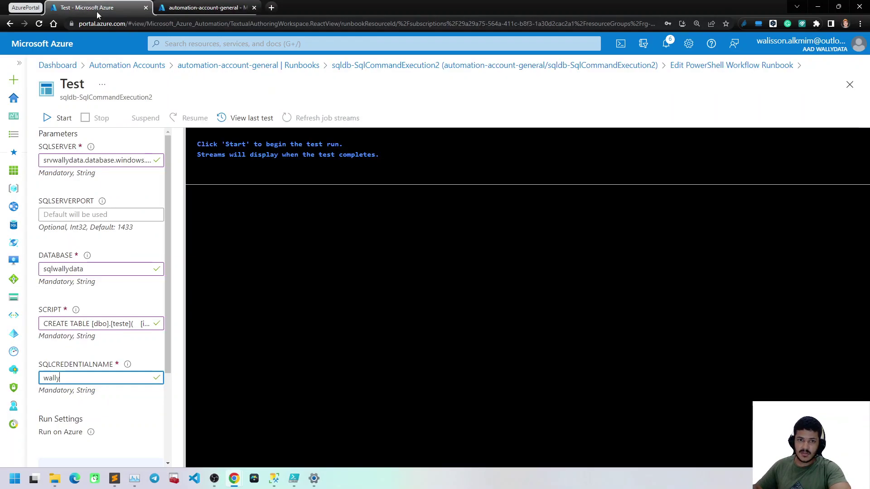
pyautogui.scroll(-3, 98, 397)
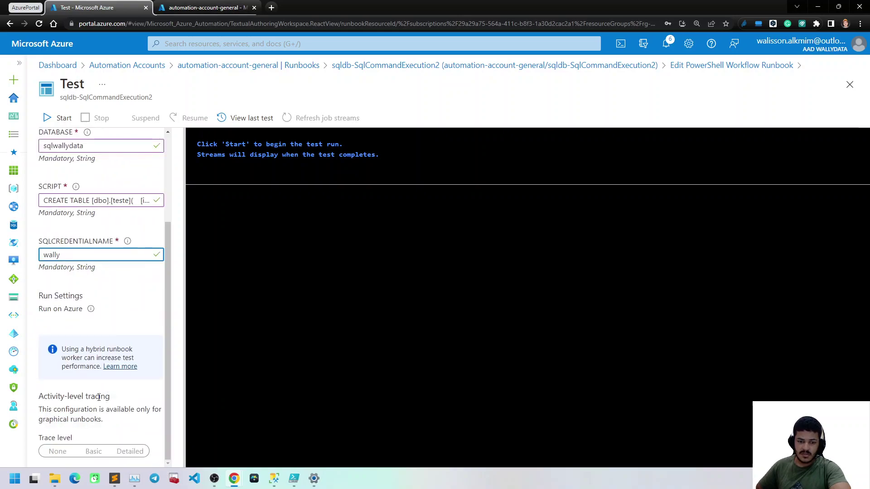
pyautogui.scroll(3, 98, 397)
pyautogui.click(62, 118)
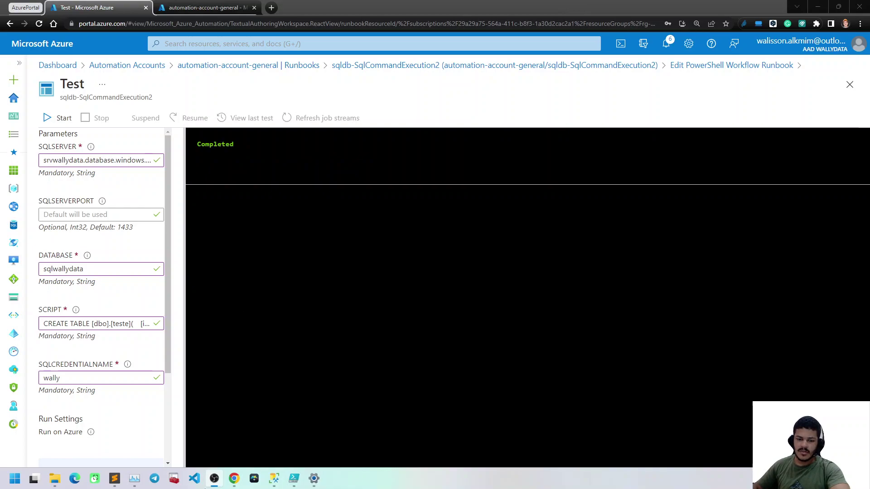
# Rerun the sys.tables lookup in SSMS and confirm teste appears as a USER_TABLE dated 2023-02-18
pyautogui.click(274, 478)
pyautogui.moveTo(249, 155); pyautogui.dragTo(272, 122)
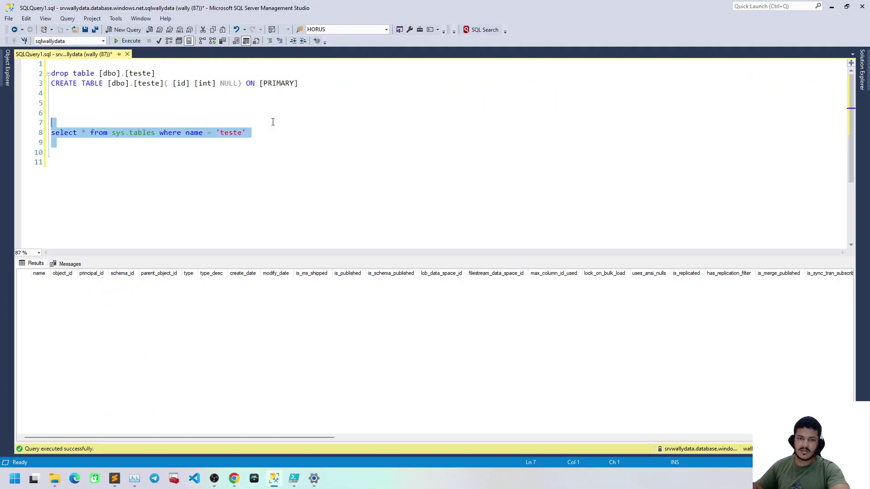
pyautogui.press('F5')
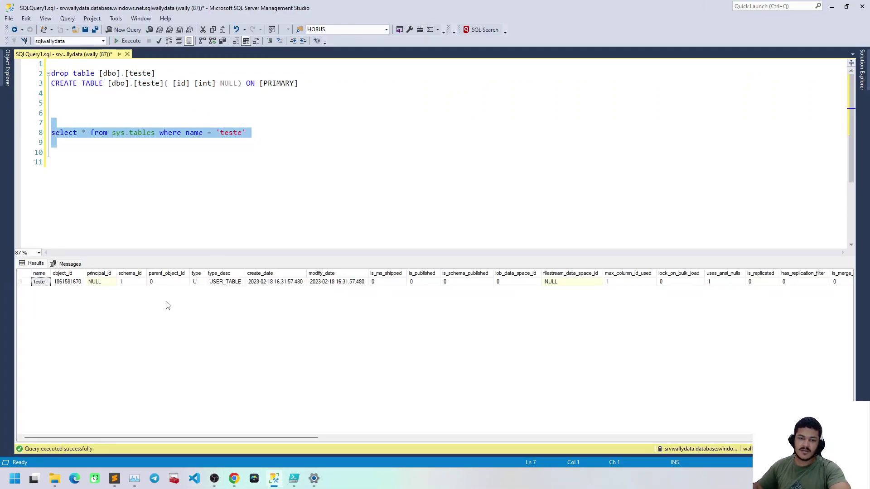
pyautogui.click(77, 282)
pyautogui.click(21, 282)
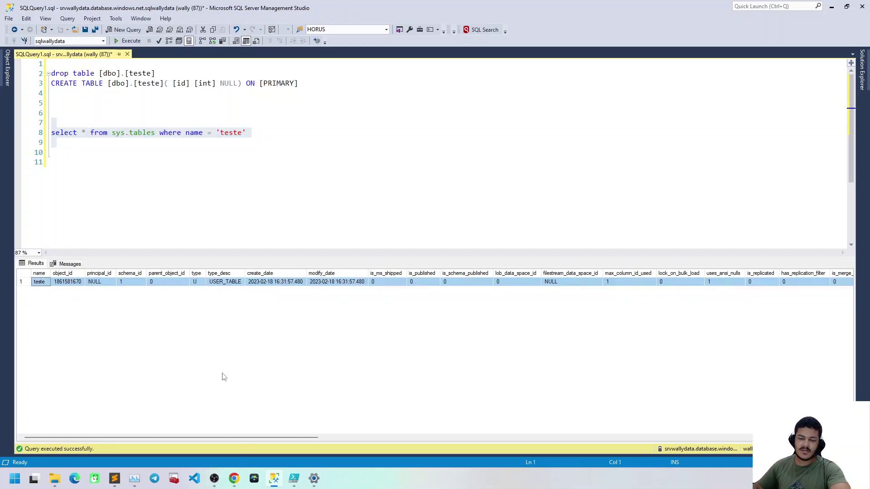
pyautogui.click(260, 154)
# Switch back to the Chrome window holding the Azure runbook test page
pyautogui.click(234, 479)
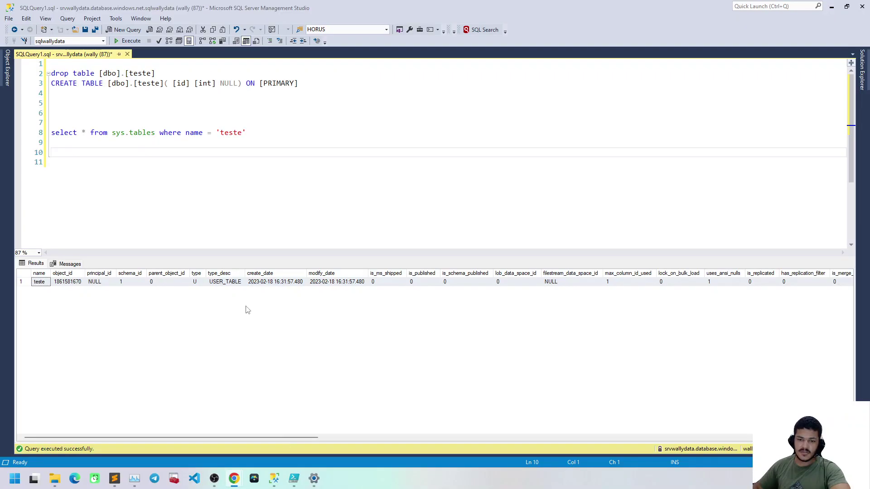
pyautogui.click(245, 307)
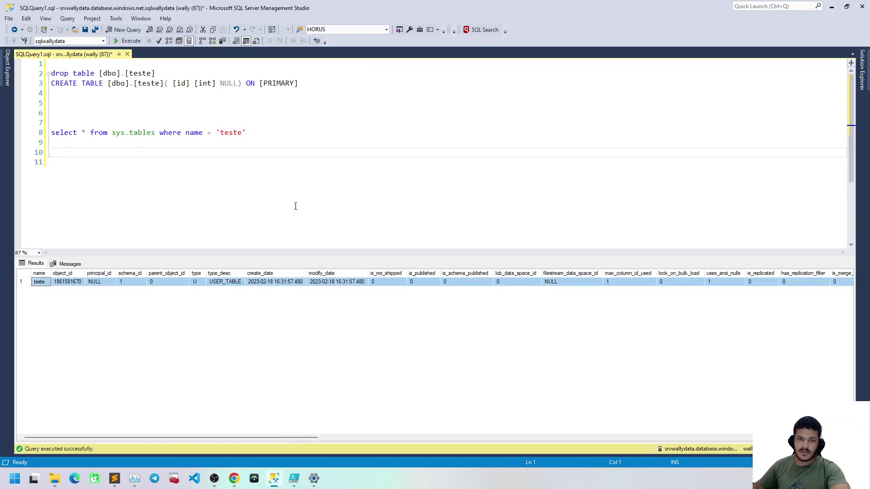
pyautogui.click(235, 478)
# Close the runbook Test pane, discarding the unsaved edits
pyautogui.click(200, 430)
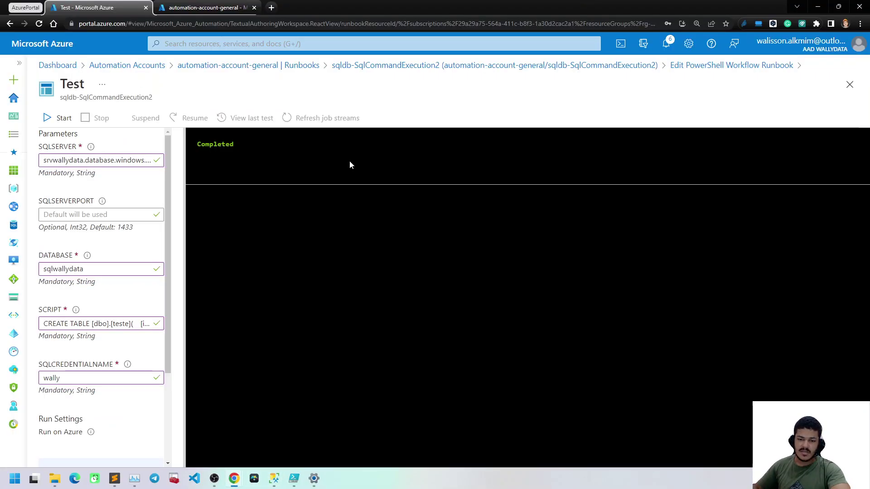
pyautogui.click(849, 84)
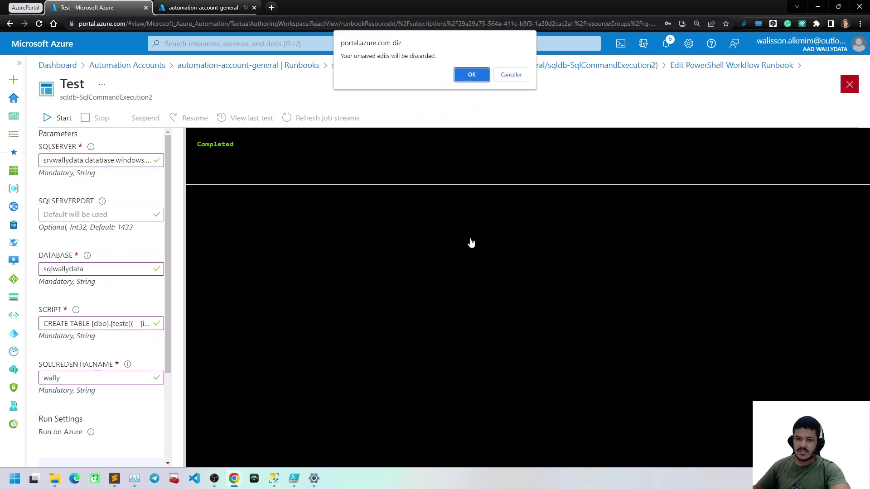
pyautogui.click(472, 74)
pyautogui.click(540, 268)
# Publish the sqldb-SqlCommandExecution2 runbook and go to its Webhooks page
pyautogui.click(105, 123)
pyautogui.click(475, 323)
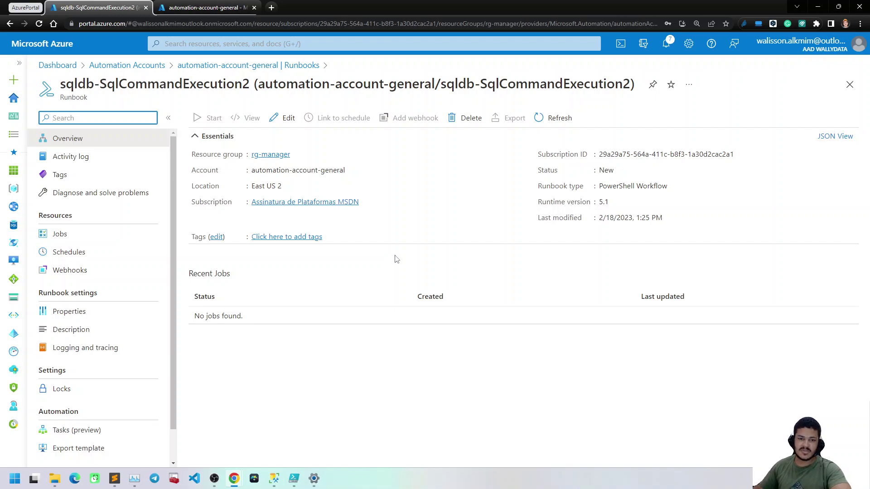
pyautogui.click(395, 256)
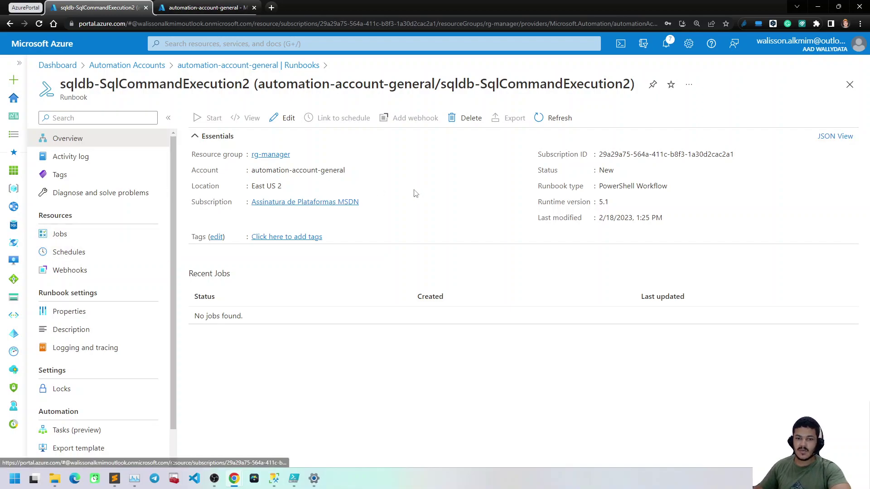
pyautogui.click(105, 268)
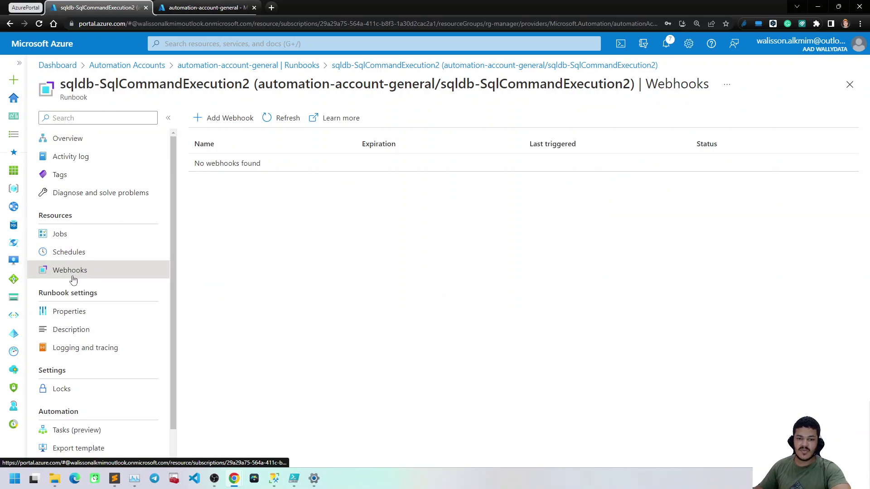
pyautogui.click(236, 126)
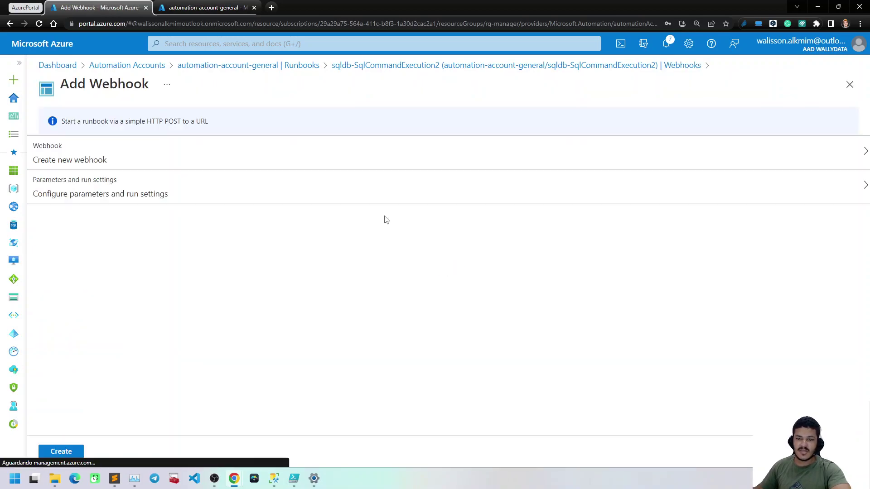
pyautogui.click(97, 158)
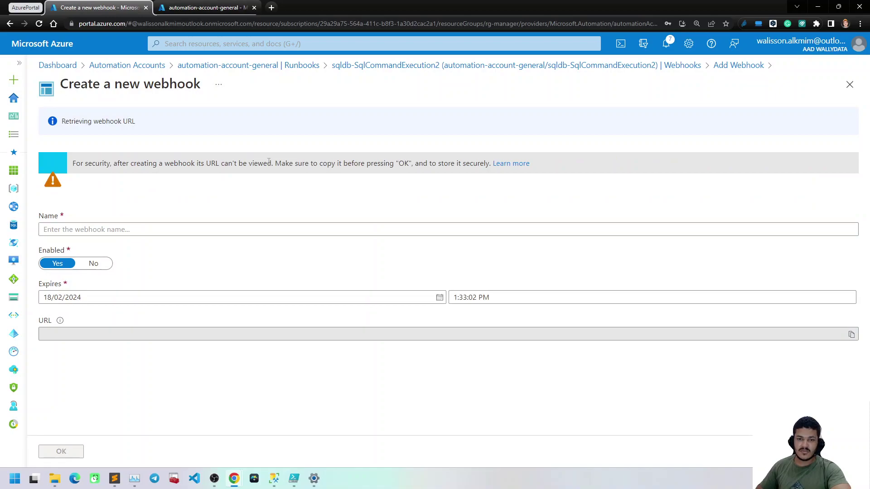
pyautogui.click(101, 202)
pyautogui.write('tteste')
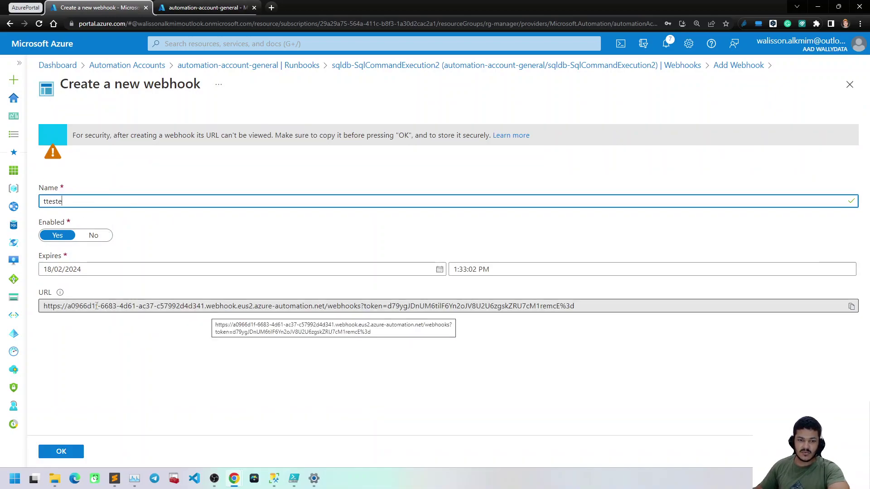
pyautogui.tripleClick(294, 306)
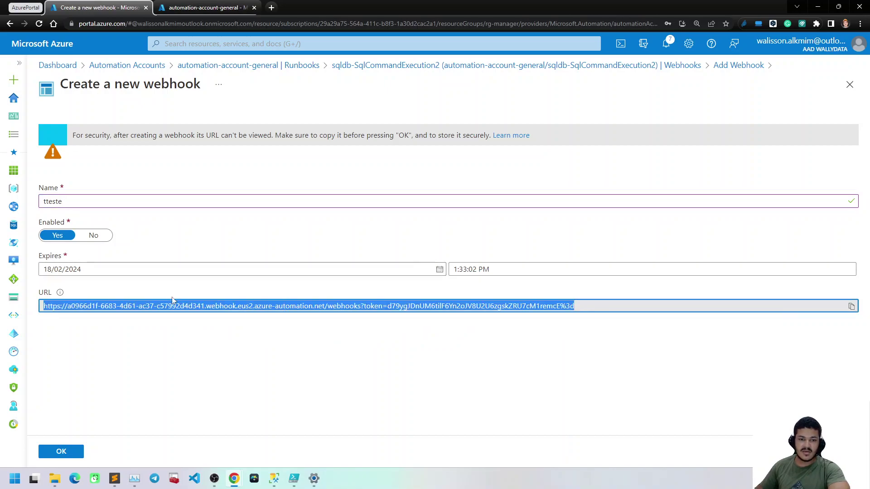
pyautogui.click(186, 254)
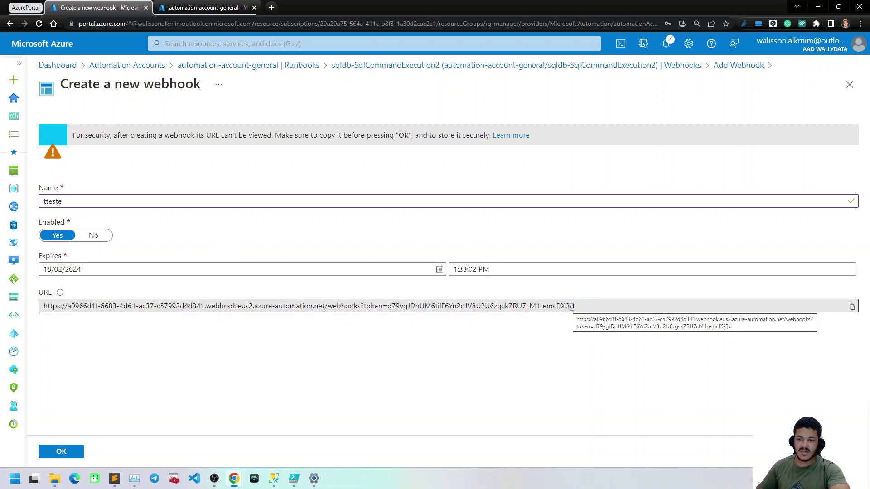
pyautogui.click(587, 307)
pyautogui.moveTo(589, 306); pyautogui.dragTo(72, 295)
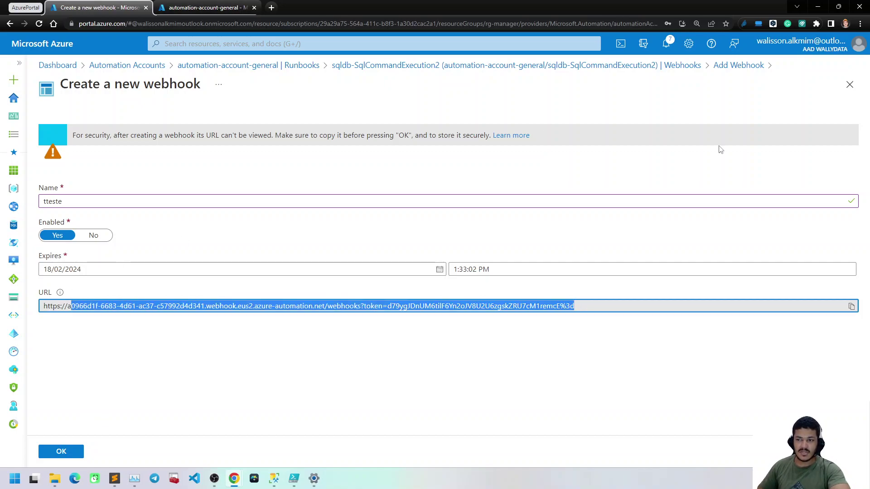
pyautogui.click(849, 85)
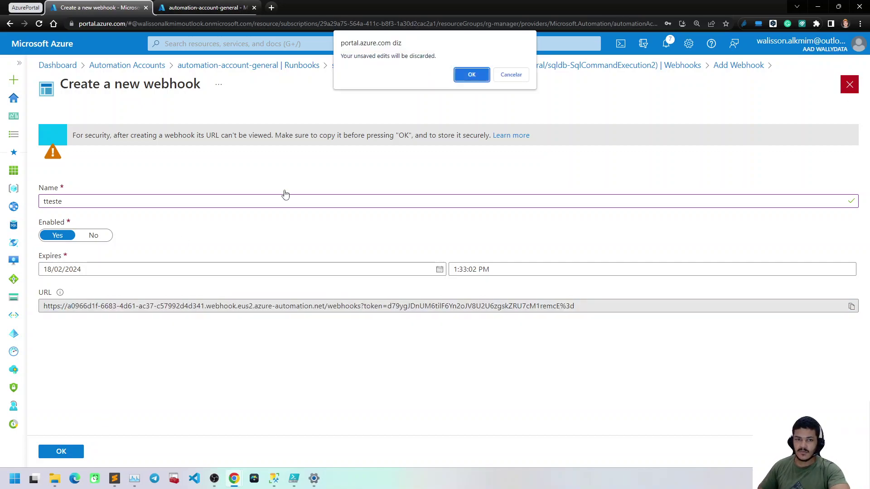
pyautogui.click(480, 78)
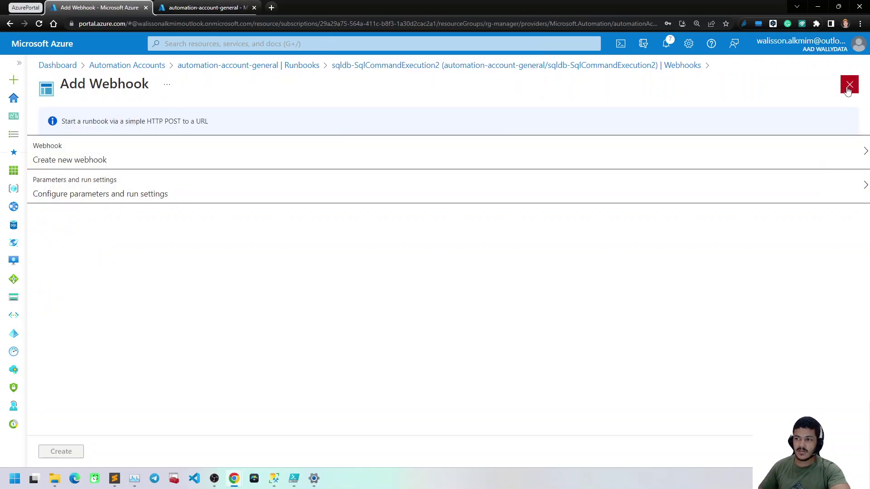
pyautogui.click(850, 84)
# From the runbook's Schedules page, choose to link a schedule and start a new one
pyautogui.click(72, 250)
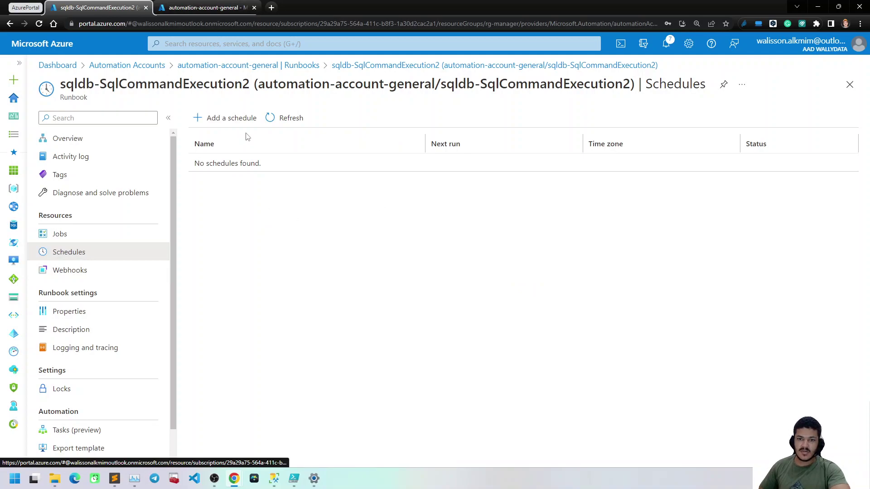
pyautogui.click(228, 120)
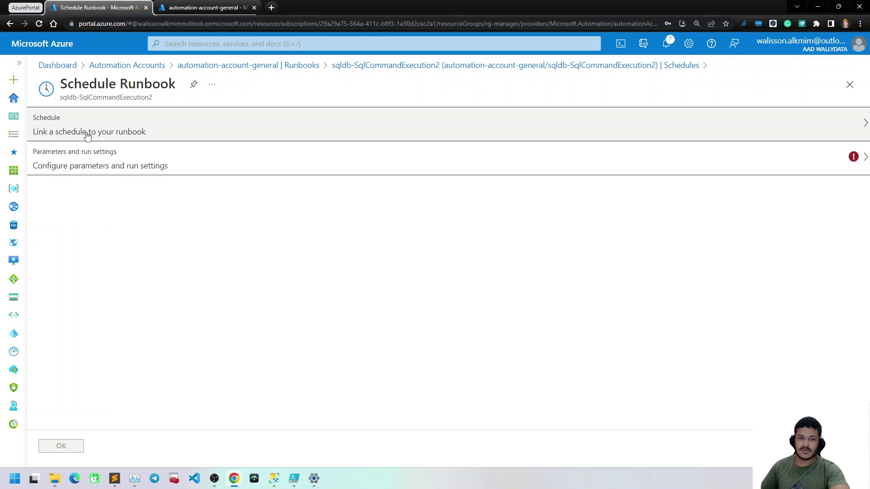
pyautogui.click(127, 131)
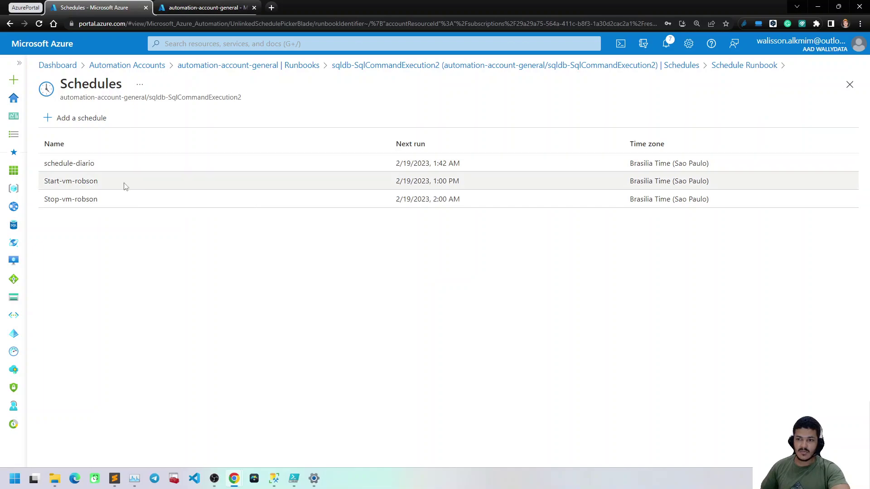
pyautogui.click(96, 119)
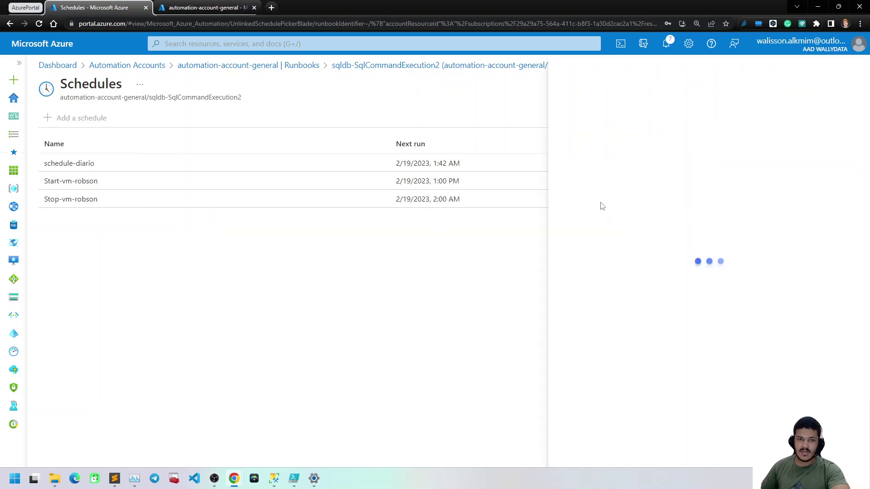
# Create schedule Diaria-Exec-CreateTableTeste from 18/02/2023 2:03 PM, recurring every 1 hour, no expiration
pyautogui.click(763, 114)
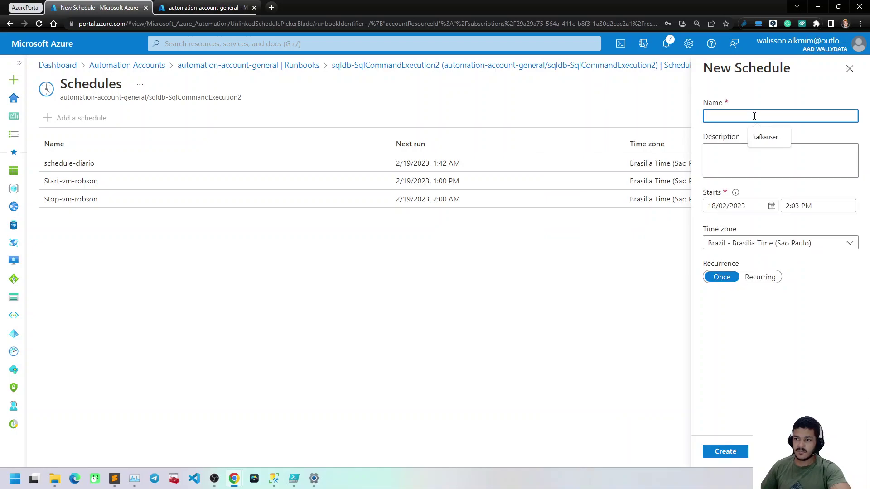
pyautogui.write('Diar')
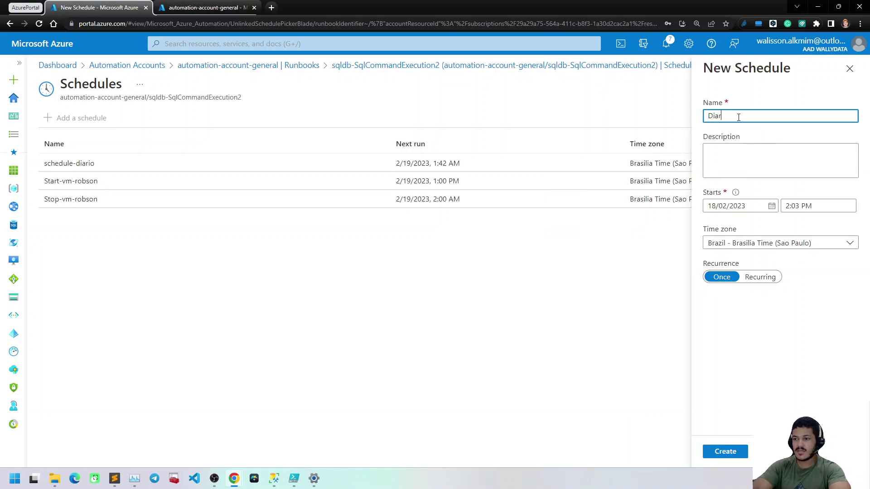
pyautogui.write('ia-Exec')
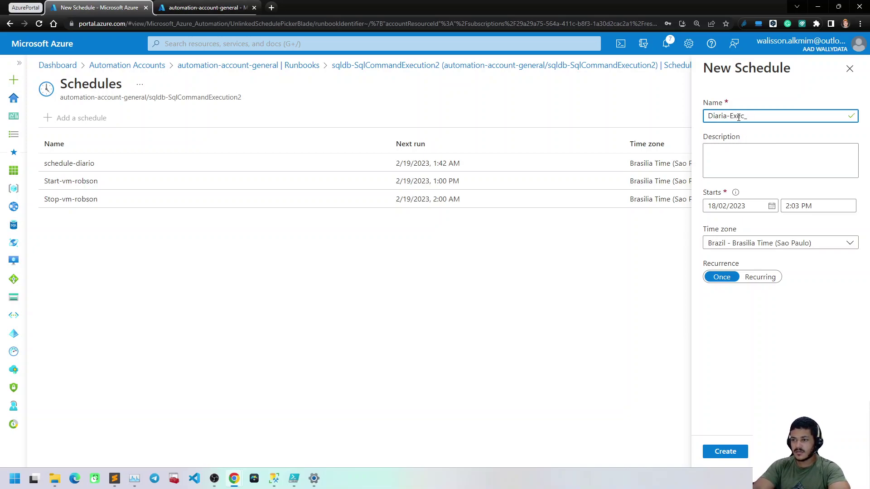
pyautogui.write('-Cr')
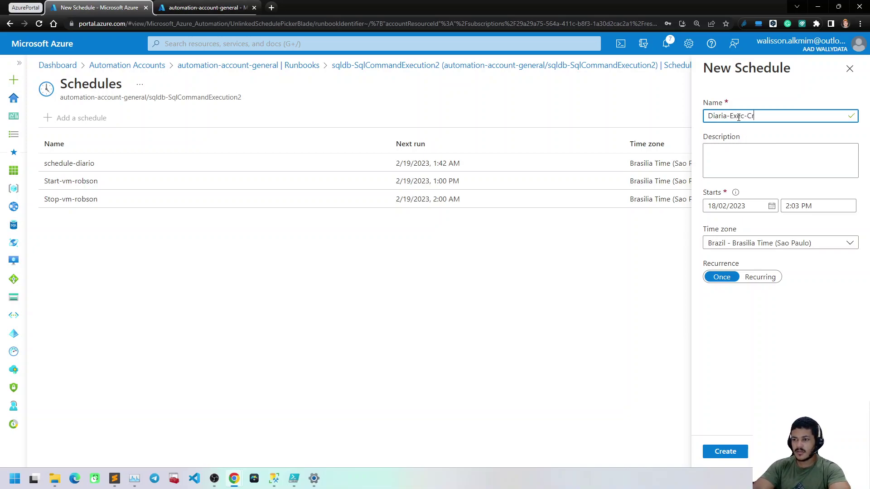
pyautogui.write('eateTableTeste')
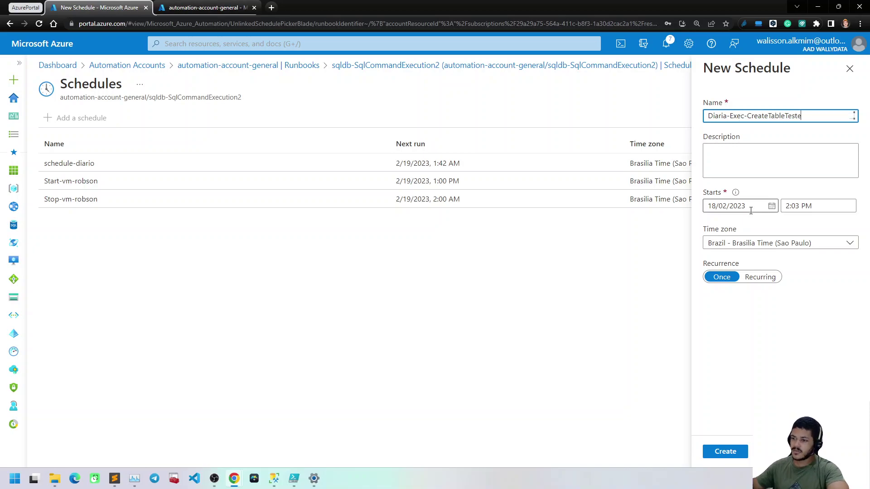
pyautogui.click(767, 277)
pyautogui.click(805, 207)
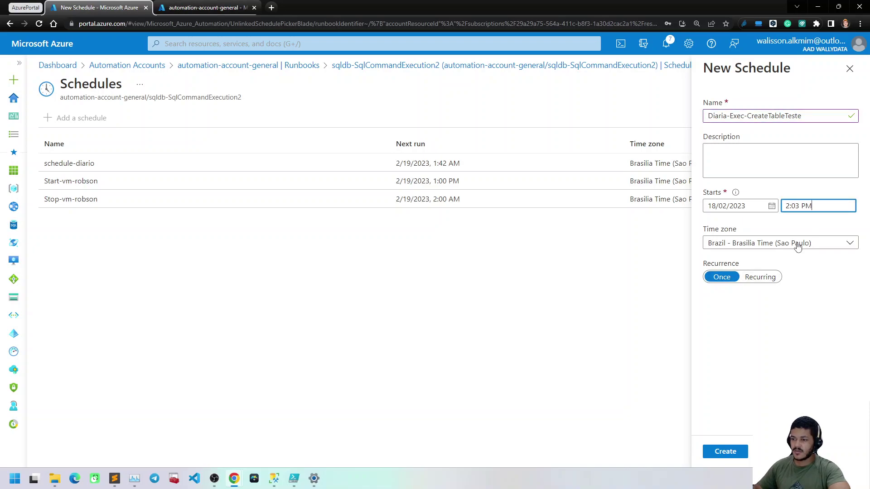
pyautogui.click(761, 277)
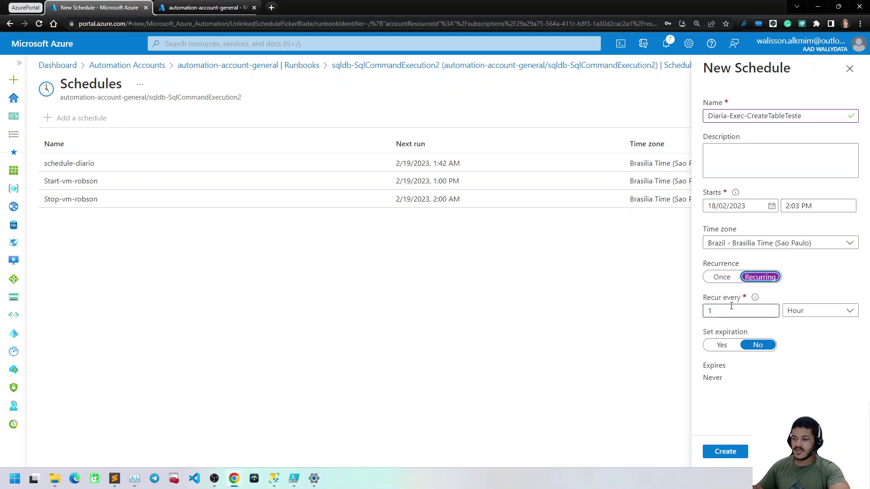
pyautogui.click(816, 311)
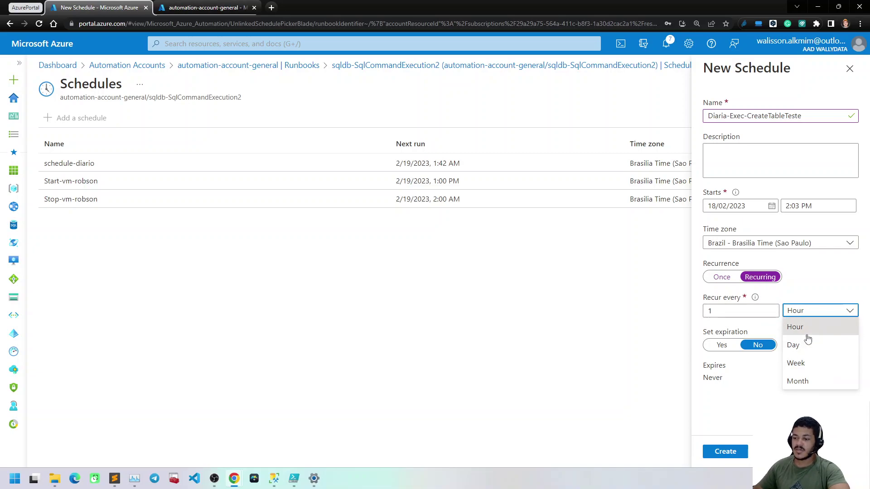
pyautogui.click(752, 412)
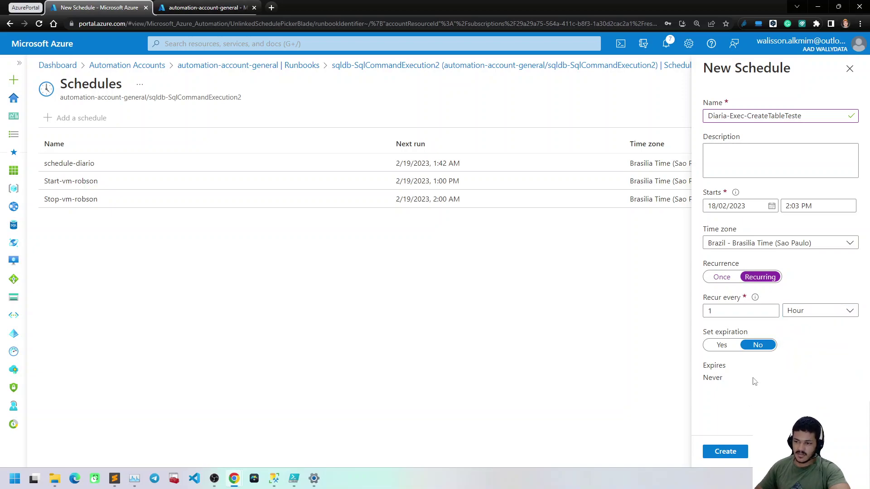
pyautogui.click(836, 314)
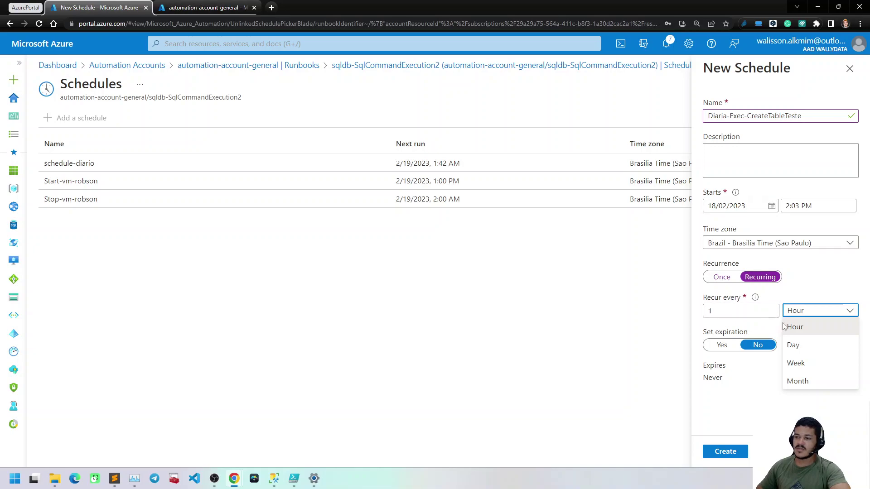
pyautogui.click(786, 207)
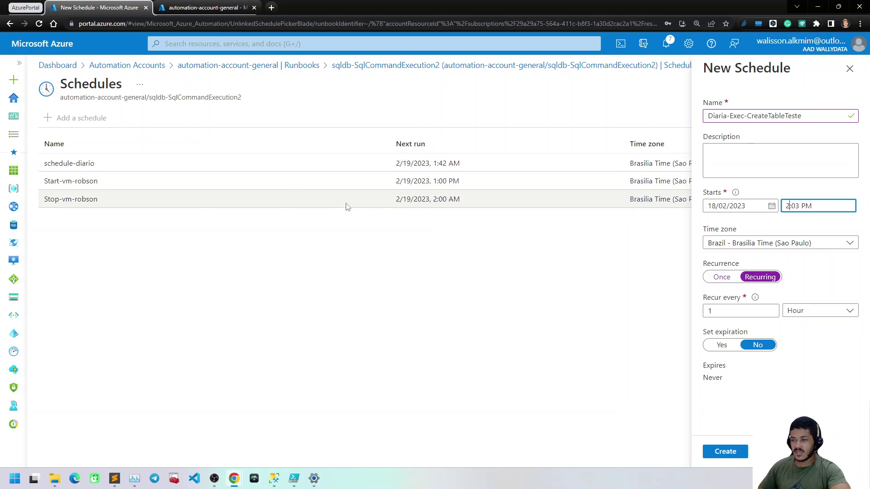
pyautogui.click(733, 452)
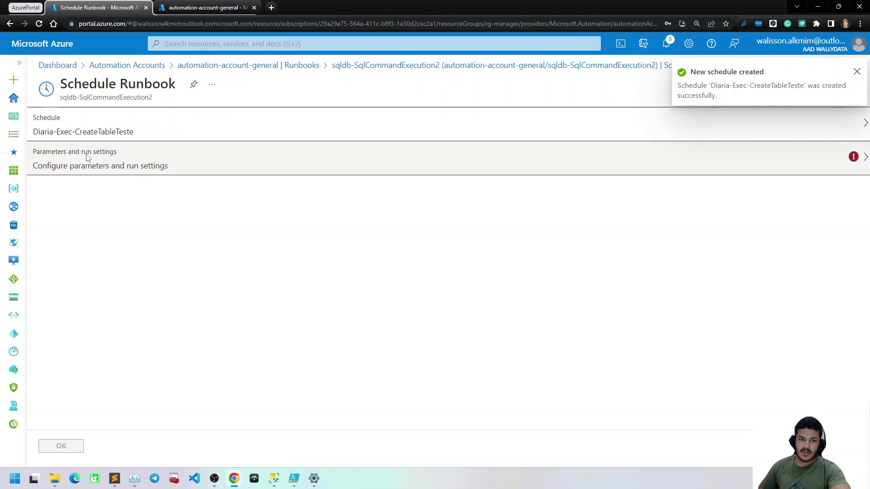
# In the schedule's runbook parameters, paste srvwallydata.database.windows.net into SQLSERVER
pyautogui.click(96, 167)
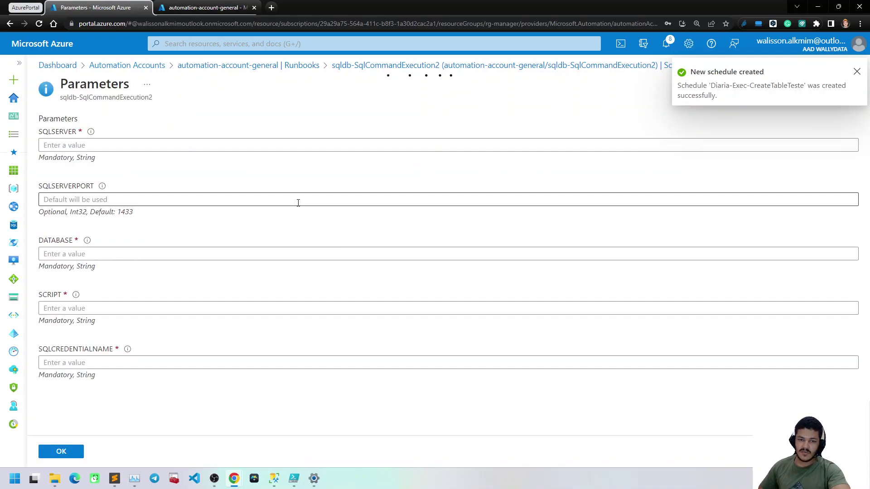
pyautogui.click(294, 478)
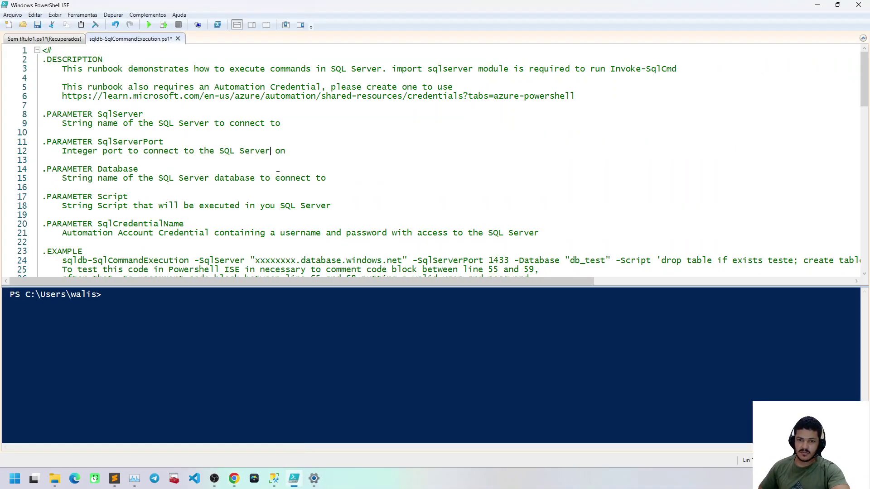
pyautogui.click(274, 478)
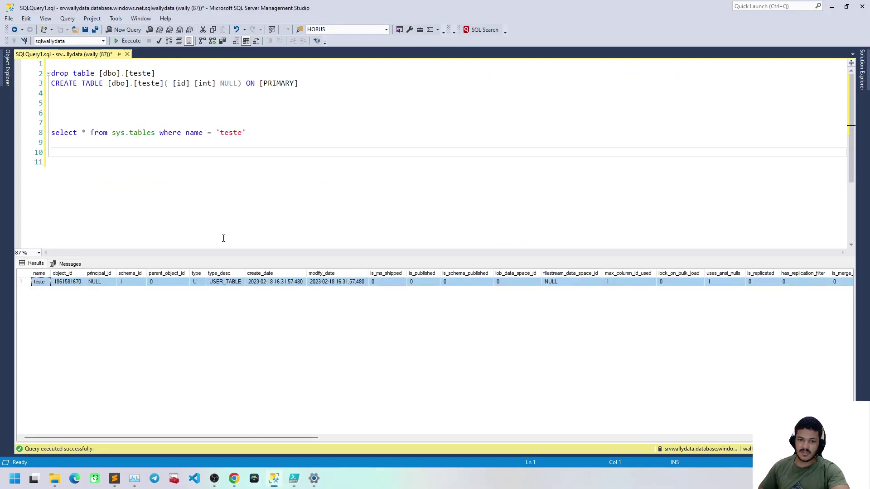
pyautogui.click(9, 72)
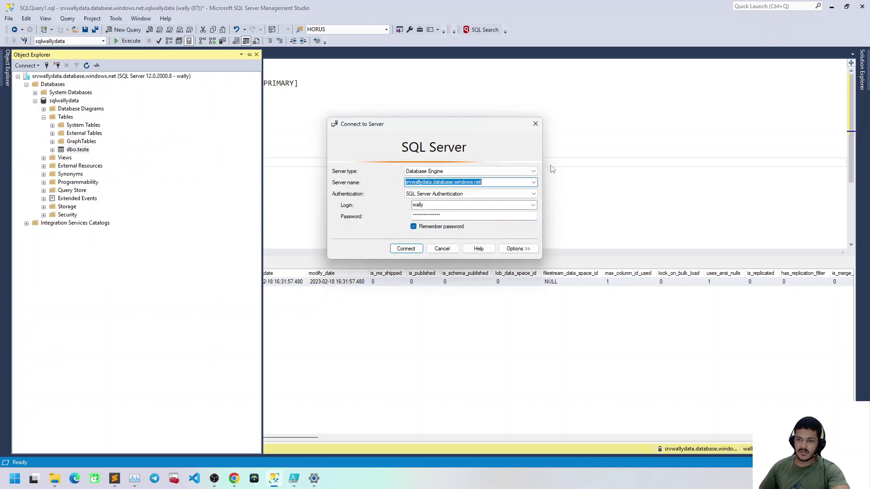
pyautogui.click(294, 478)
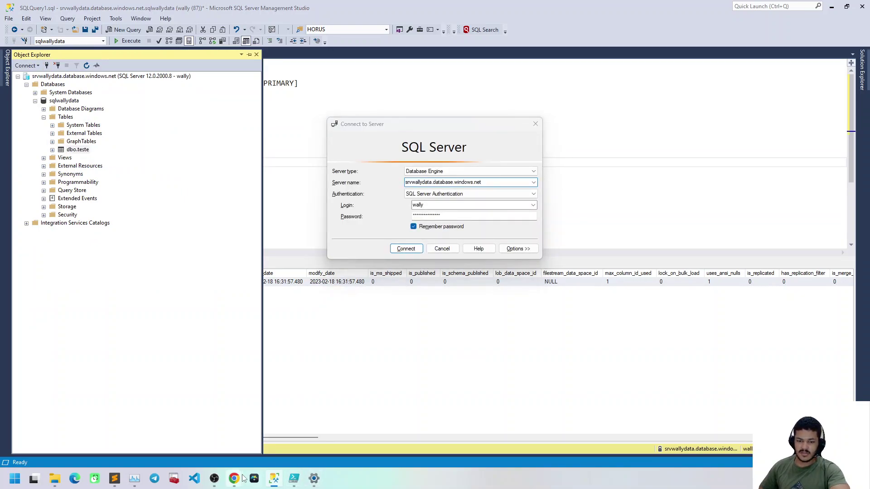
pyautogui.moveTo(214, 479)
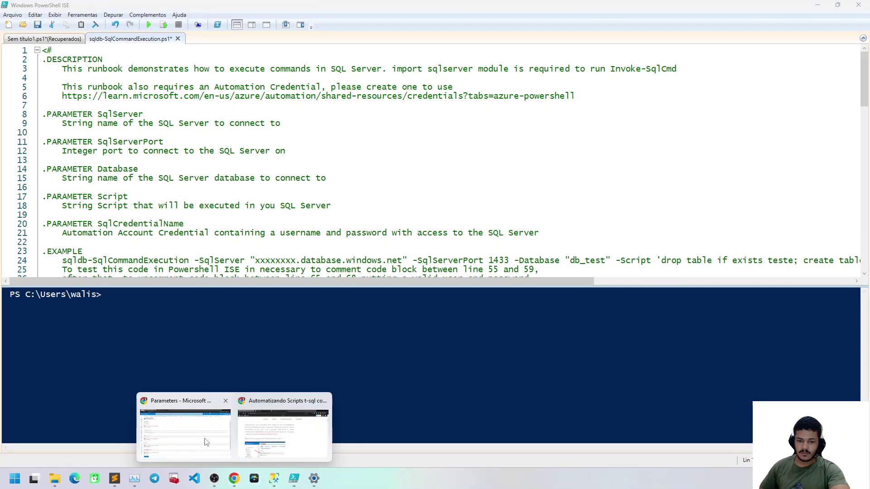
pyautogui.click(186, 430)
pyautogui.write('srvwallydata.database.windows.net')
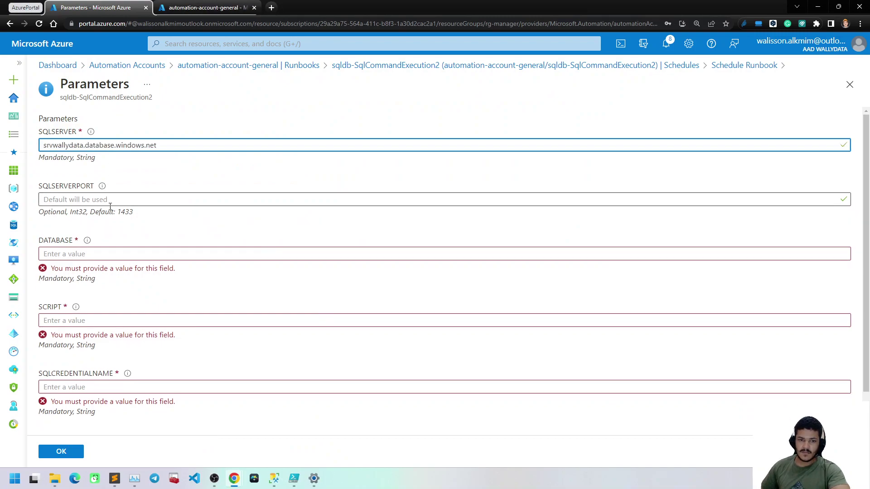
# Copy sqlwallydata from the SSMS Object Explorer and paste it into DATABASE
pyautogui.click(111, 254)
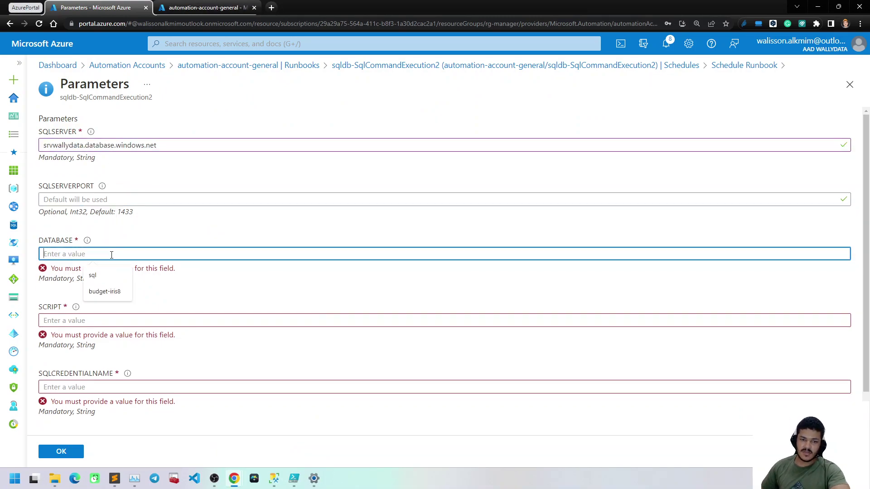
pyautogui.moveTo(274, 479)
pyautogui.click(307, 389)
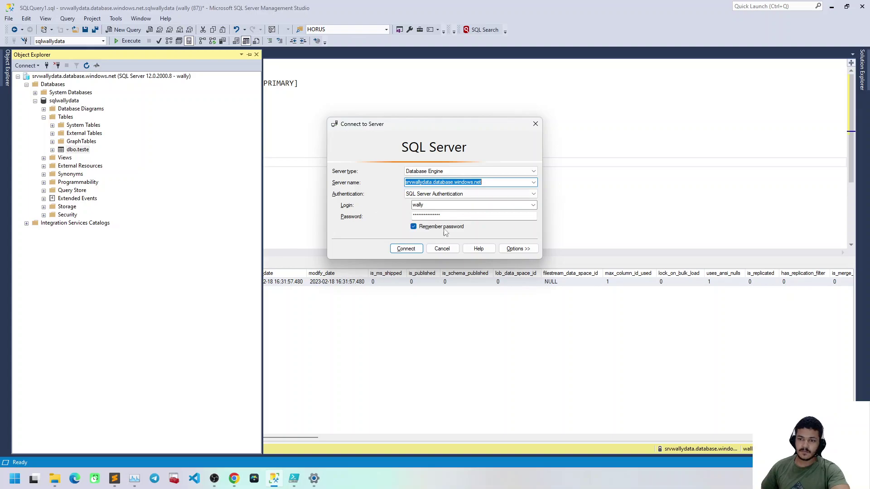
pyautogui.press('Escape')
pyautogui.click(72, 101)
pyautogui.click(72, 102)
pyautogui.hotkey('ctrl', 'c')
pyautogui.click(237, 477)
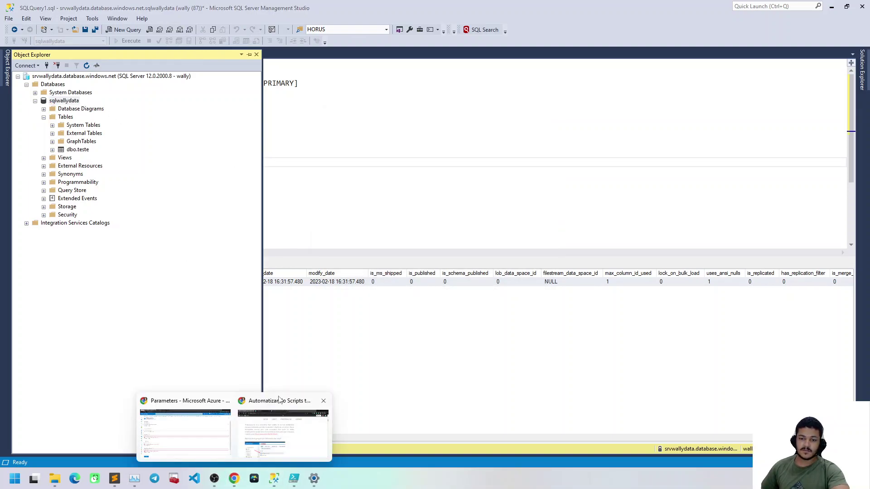
pyautogui.click(190, 424)
pyautogui.hotkey('ctrl', 'v')
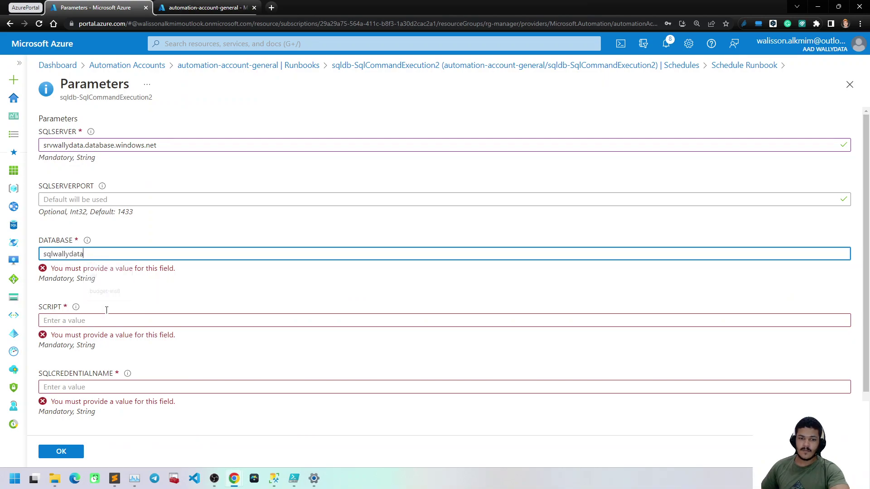
# Copy the CREATE TABLE statement on line 3 of the SSMS query window
pyautogui.click(274, 478)
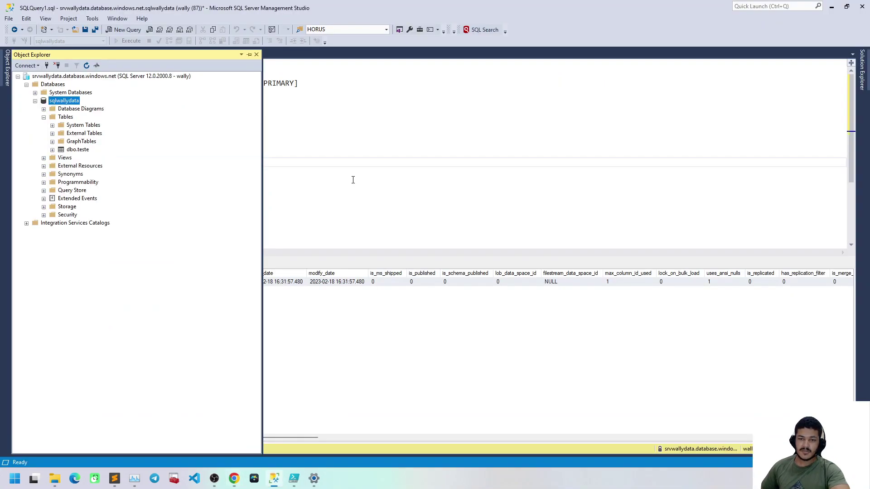
pyautogui.moveTo(299, 84); pyautogui.dragTo(47, 83)
pyautogui.hotkey('ctrl', 'c')
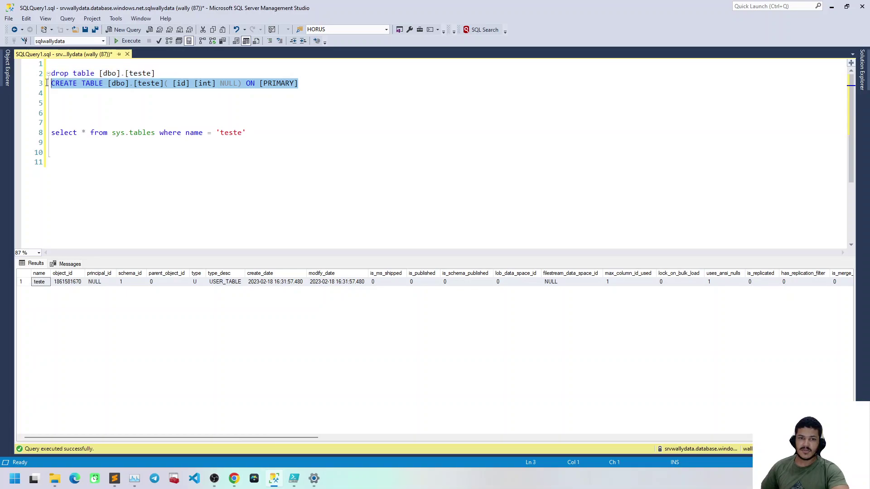
pyautogui.click(233, 478)
# Paste the CREATE TABLE statement into the SCRIPT parameter
pyautogui.click(181, 421)
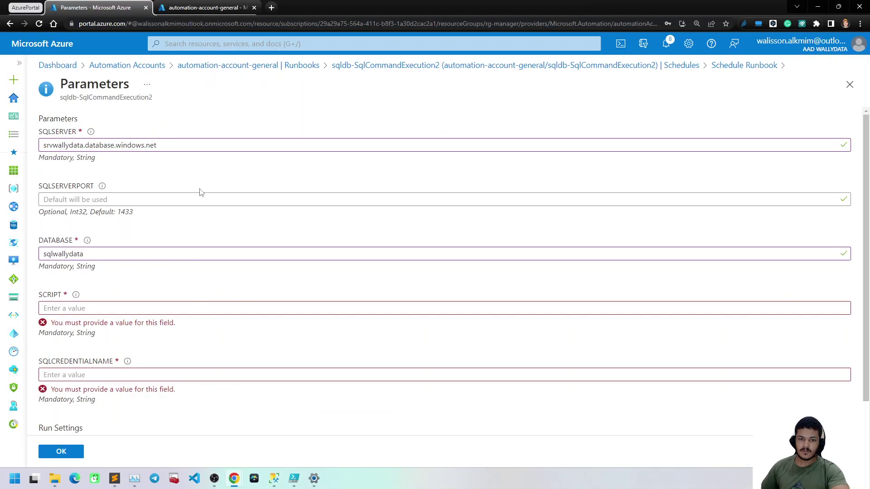
pyautogui.click(104, 304)
pyautogui.hotkey('ctrl', 'v')
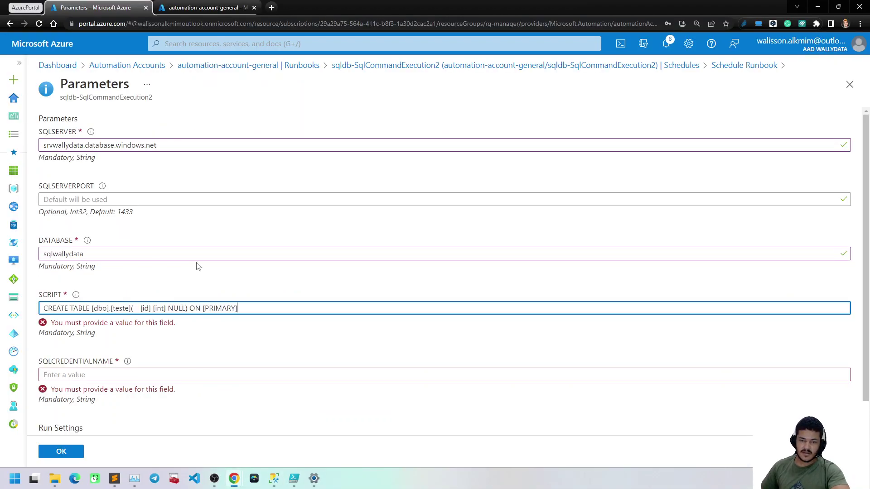
pyautogui.scroll(-1, 198, 266)
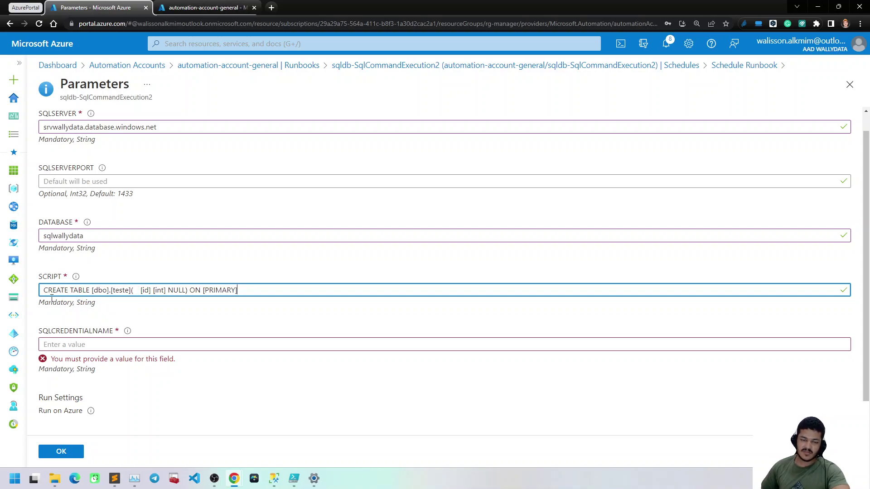
# Enter credential name wally, then confirm both Parameters and Schedule Runbook with OK
pyautogui.click(86, 345)
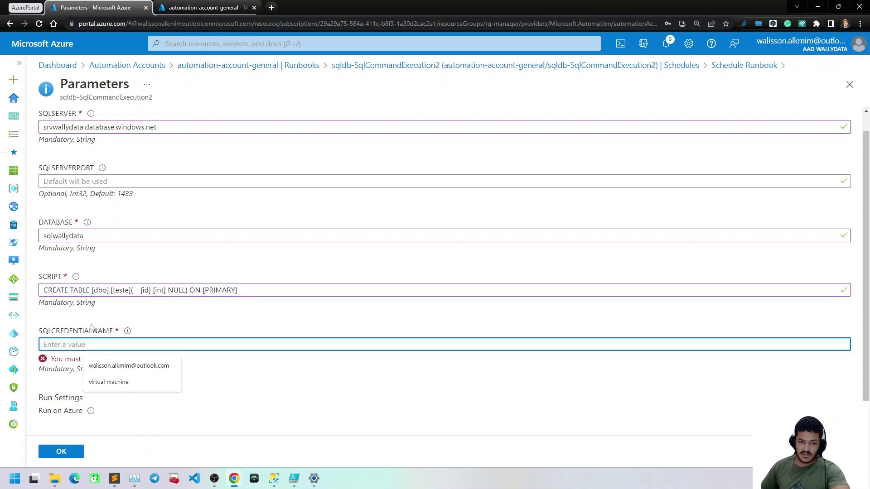
pyautogui.write('wally')
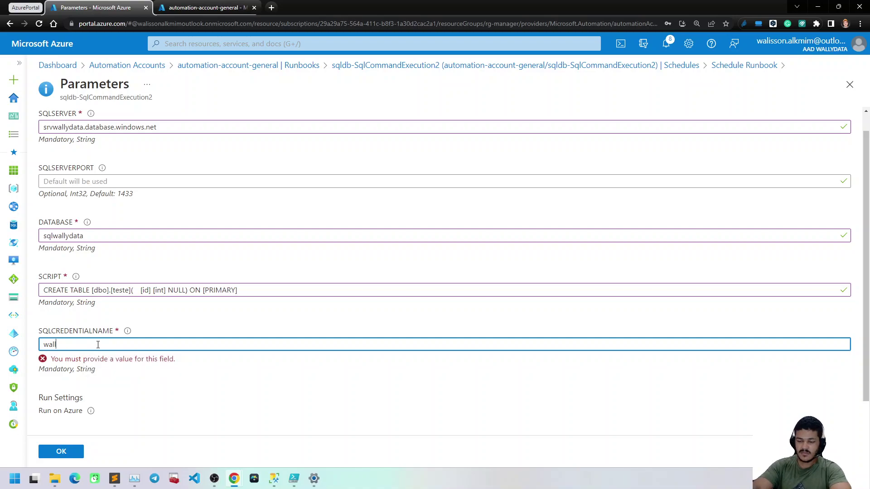
pyautogui.press('Tab')
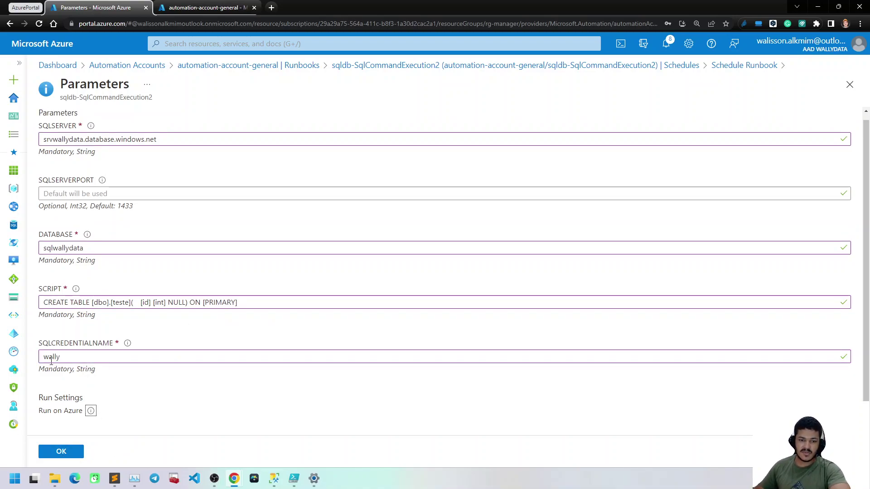
pyautogui.click(140, 403)
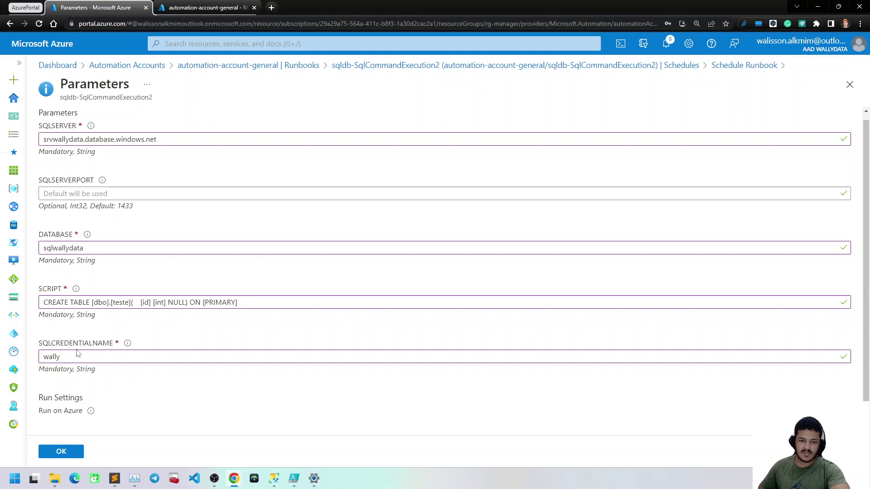
pyautogui.click(78, 452)
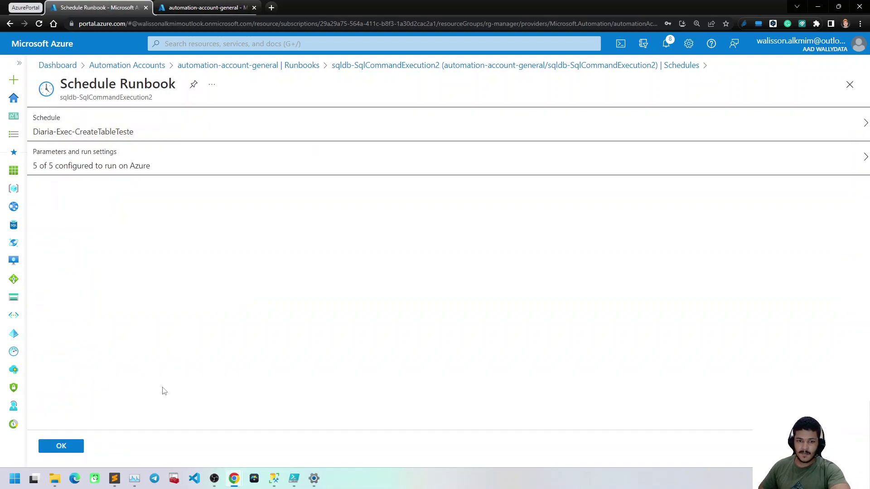
pyautogui.click(63, 446)
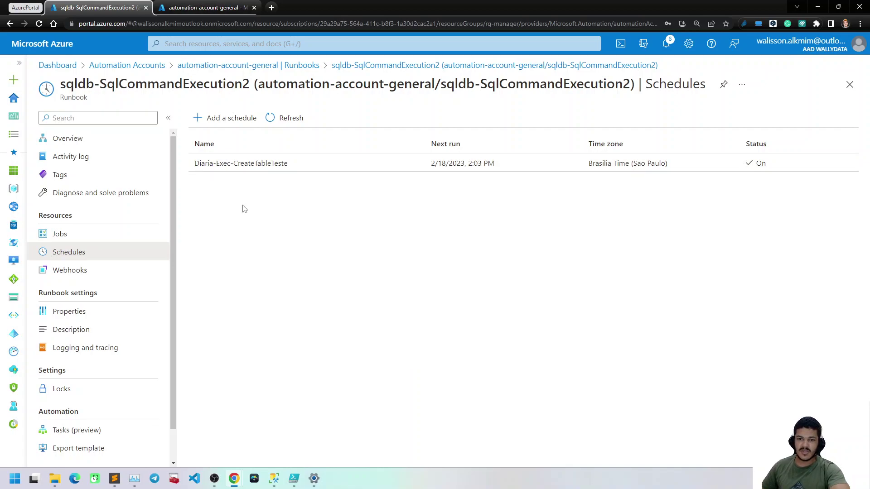
# Inspect the Diaria-Exec-CreateTableTeste schedule details, check the empty Jobs list, then go to Overview
pyautogui.click(244, 164)
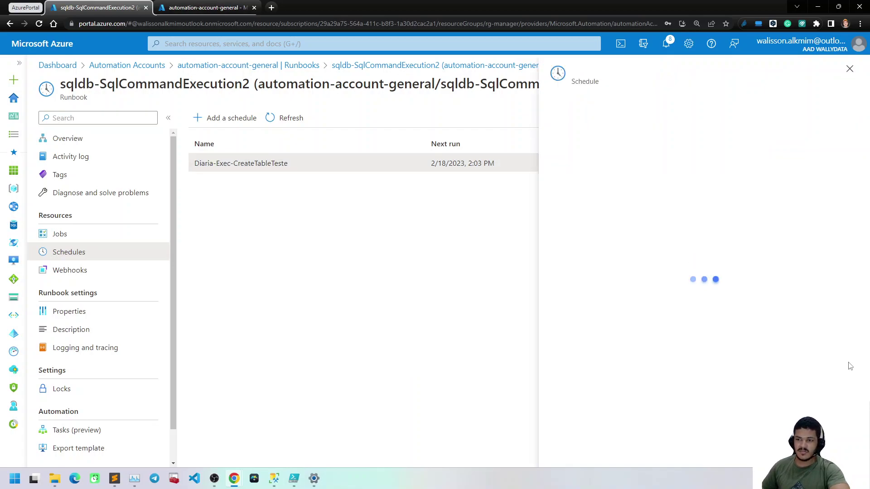
pyautogui.scroll(-3, 609, 340)
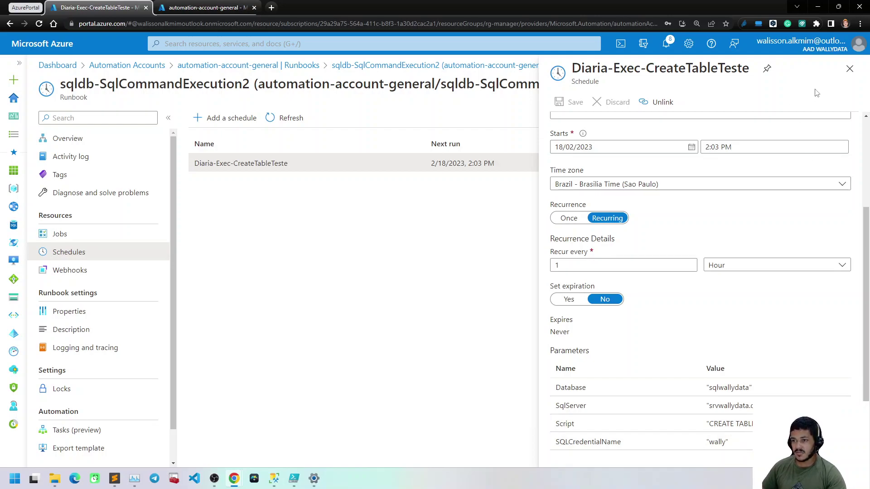
pyautogui.click(849, 70)
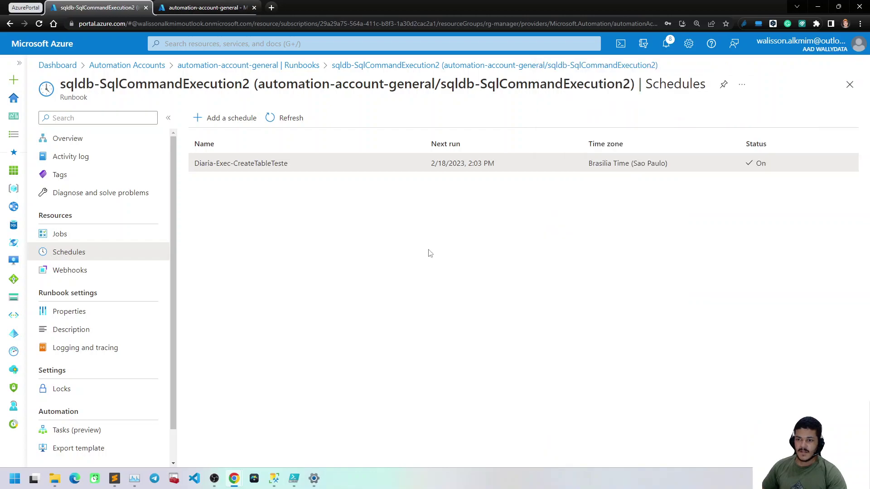
pyautogui.click(122, 236)
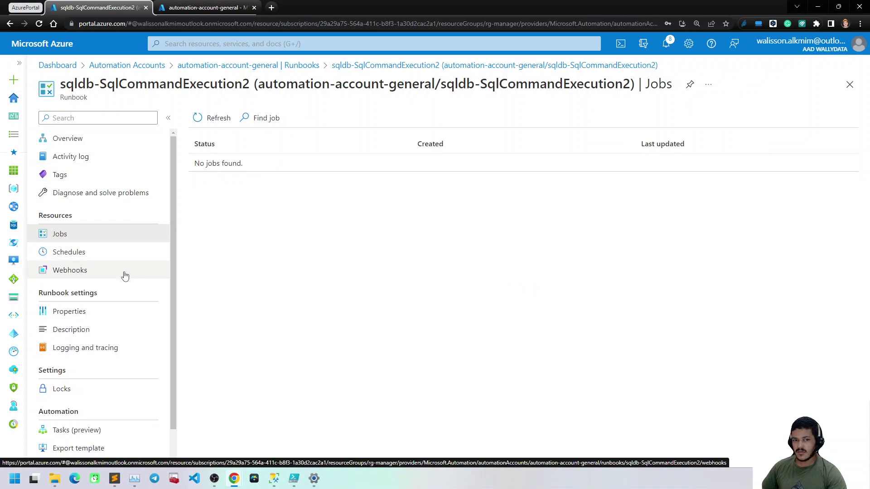
pyautogui.click(81, 144)
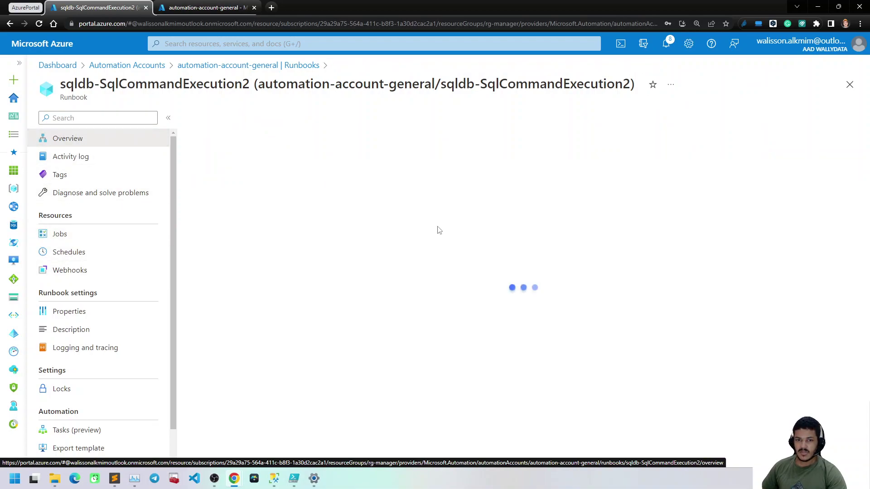
# Start a manual runbook run and enter the select 1 test script
pyautogui.click(210, 118)
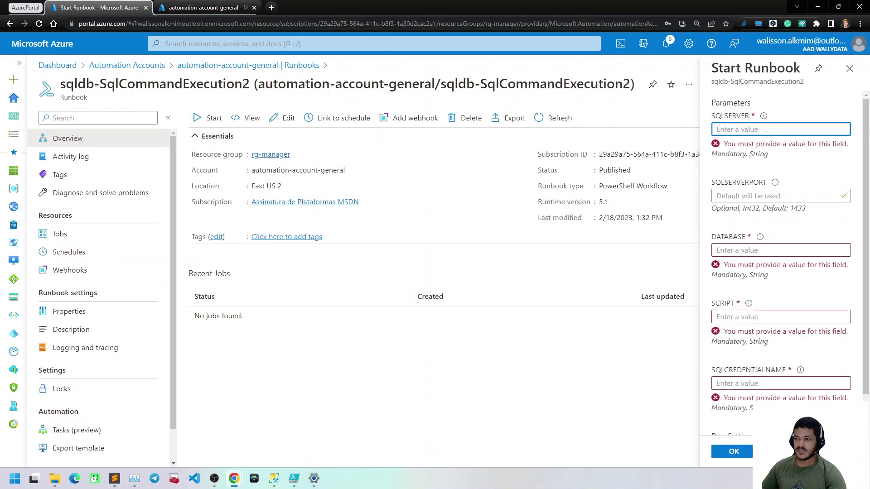
pyautogui.scroll(-1, 752, 355)
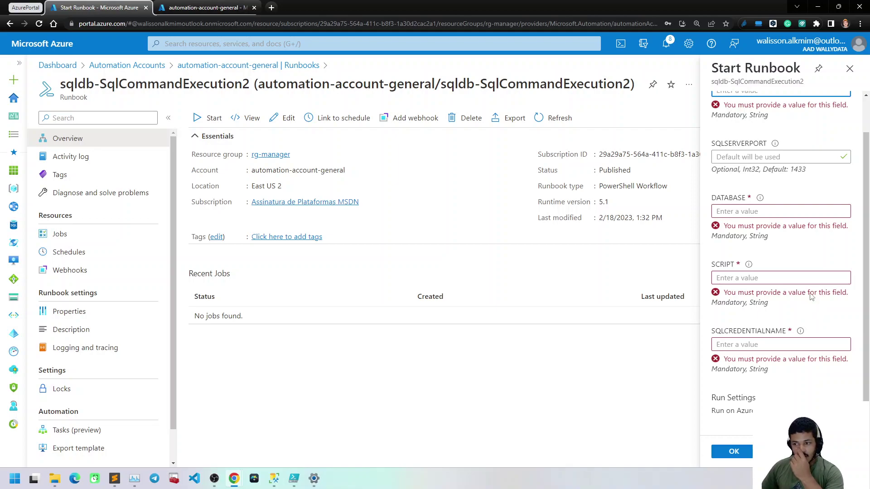
pyautogui.click(786, 278)
pyautogui.write('select 1')
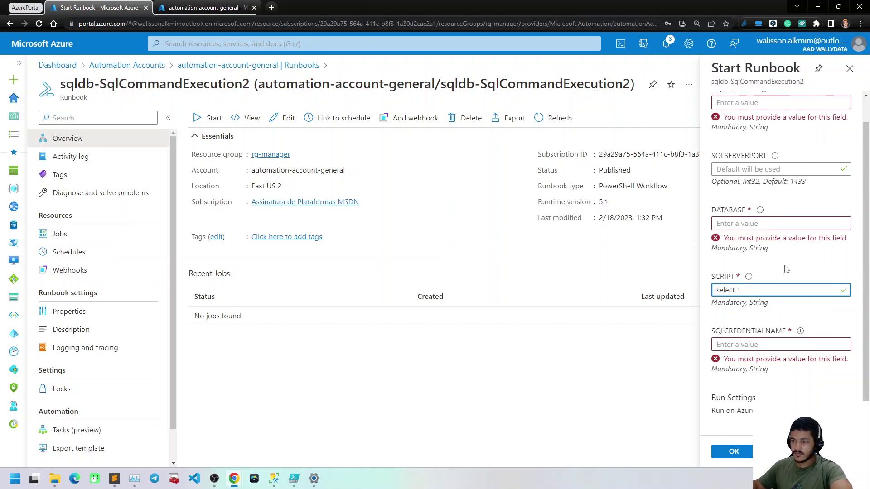
pyautogui.scroll(1, 785, 262)
# Copy the server name from SSMS and paste it into SQLSERVER
pyautogui.click(751, 130)
pyautogui.click(273, 478)
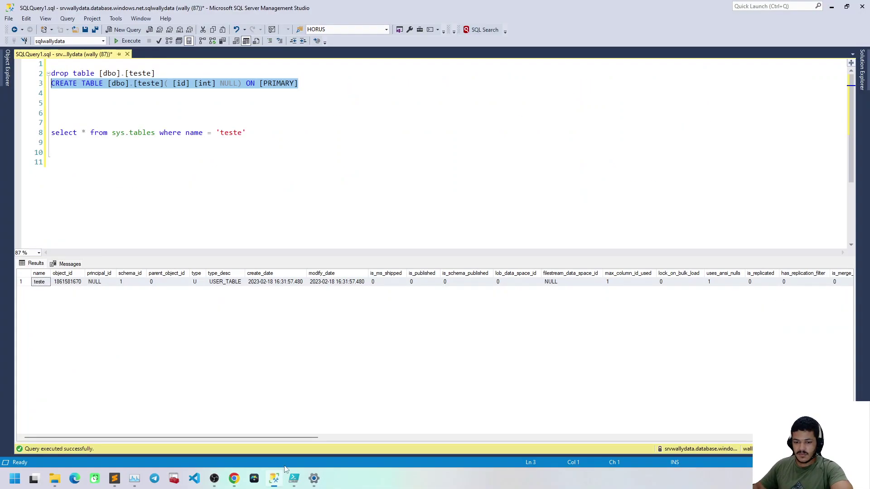
pyautogui.click(8, 71)
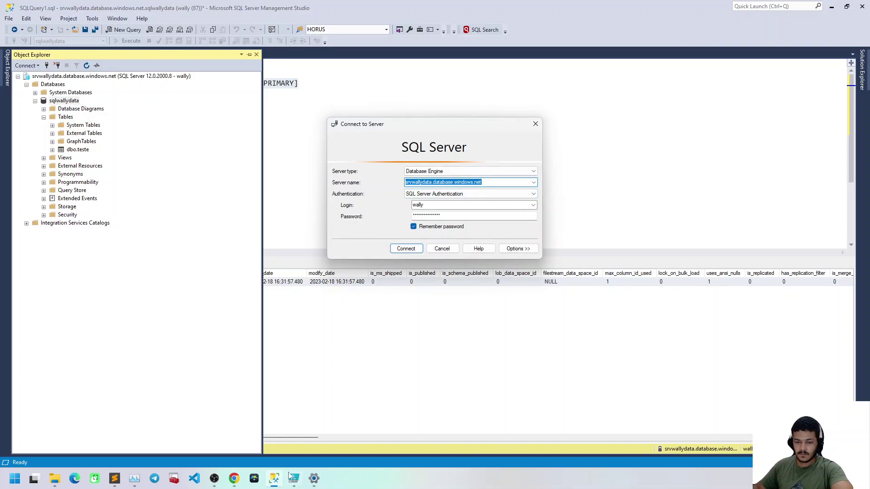
pyautogui.click(234, 479)
pyautogui.write('srvwallydata.database.windows.net')
# Copy the sqlwallydata database name from SSMS and paste it into DATABASE
pyautogui.click(741, 237)
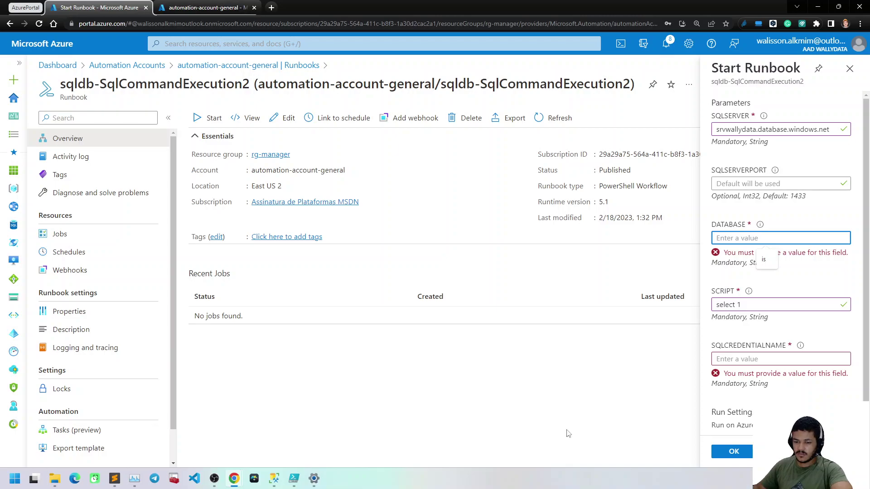
pyautogui.hotkey('alt', 'Tab')
pyautogui.press('Escape')
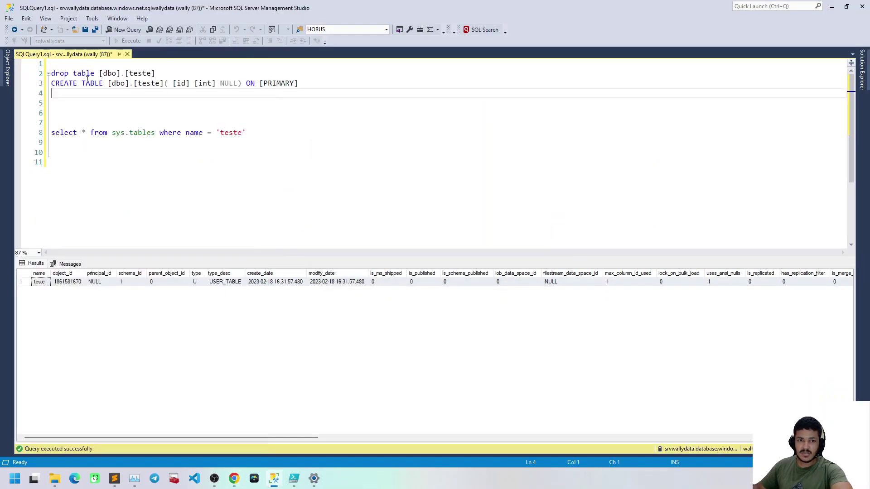
pyautogui.click(59, 42)
pyautogui.hotkey('ctrl', 'c')
pyautogui.click(267, 482)
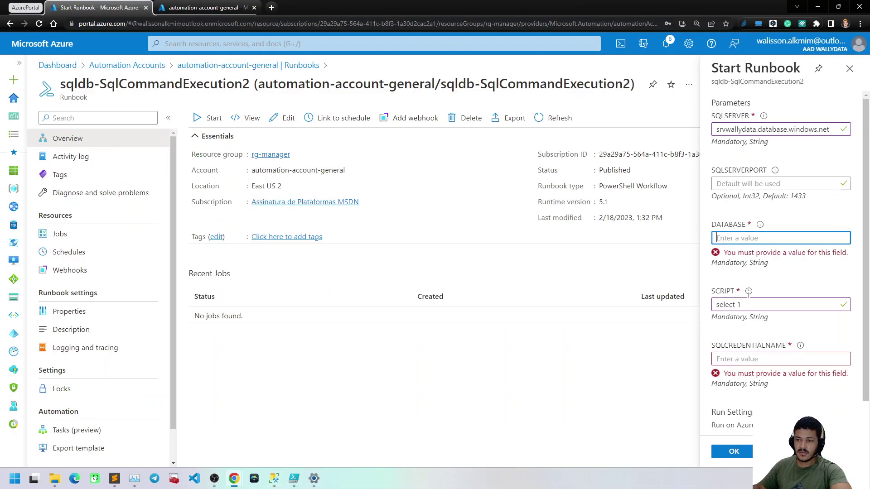
pyautogui.hotkey('ctrl', 'v')
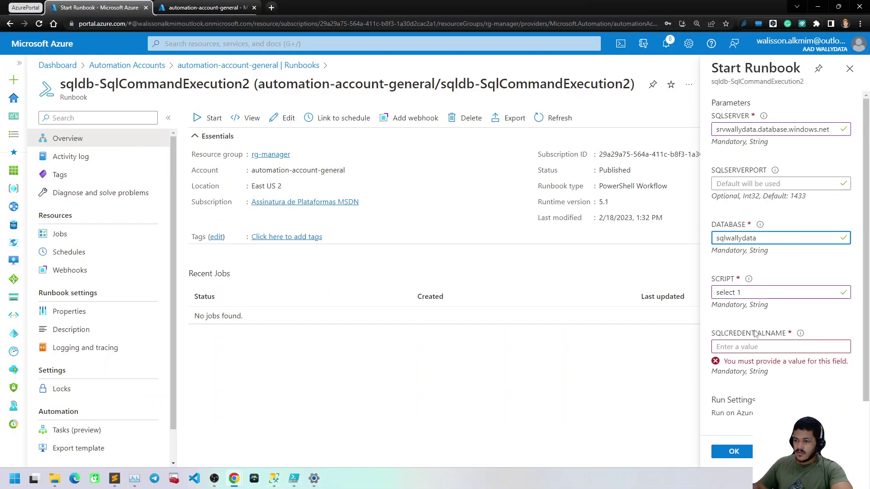
# Set SQLCREDENTIALNAME to the stored credential wally and start the runbook
pyautogui.click(751, 344)
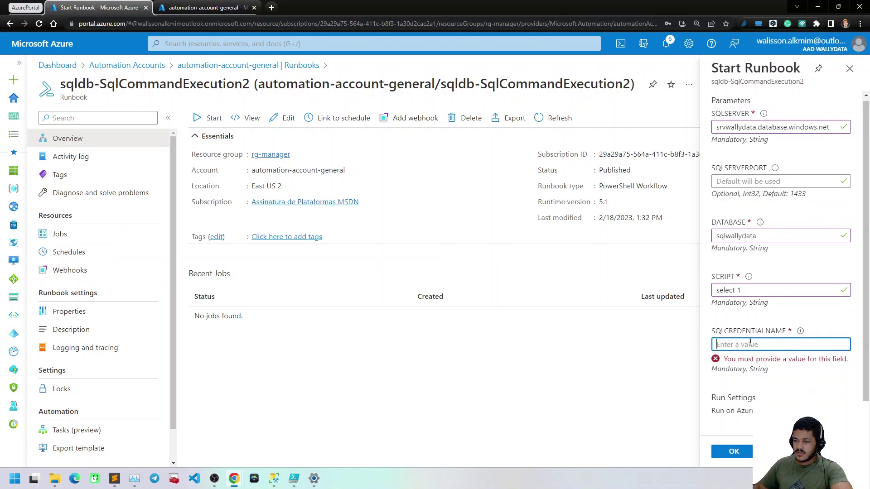
pyautogui.write('wa')
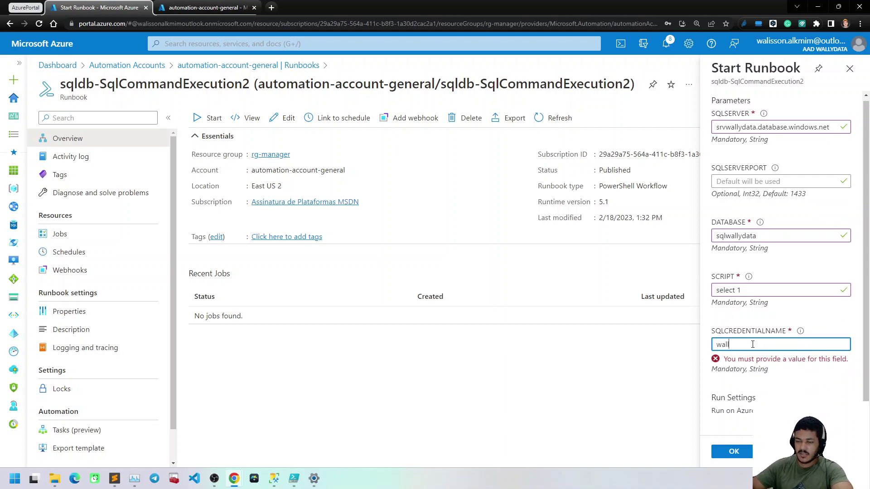
pyautogui.write('ll')
pyautogui.click(190, 7)
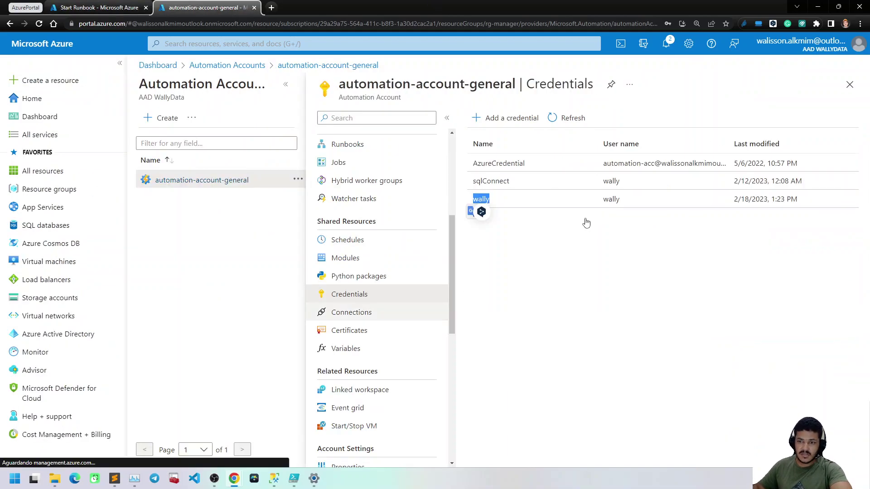
pyautogui.doubleClick(480, 198)
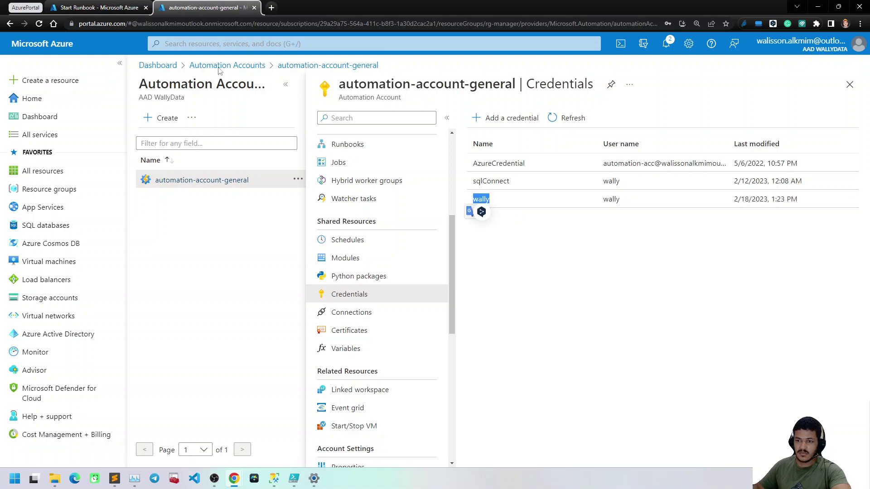
pyautogui.click(92, 8)
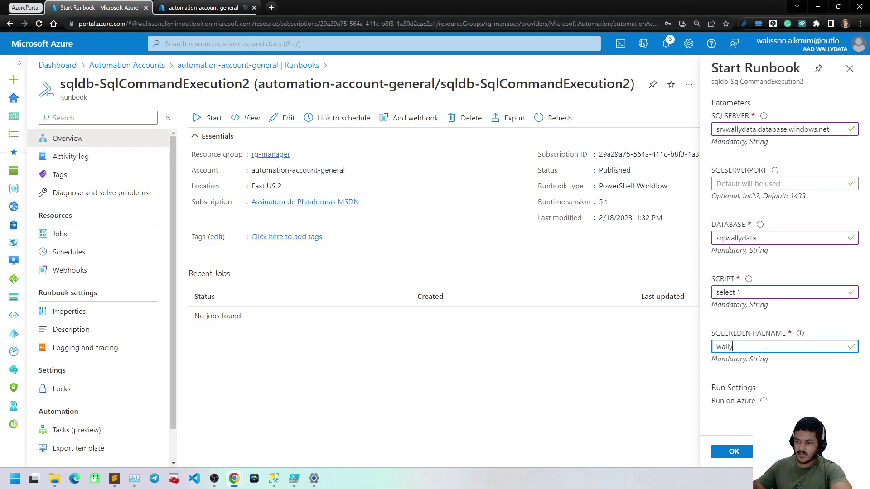
pyautogui.click(746, 453)
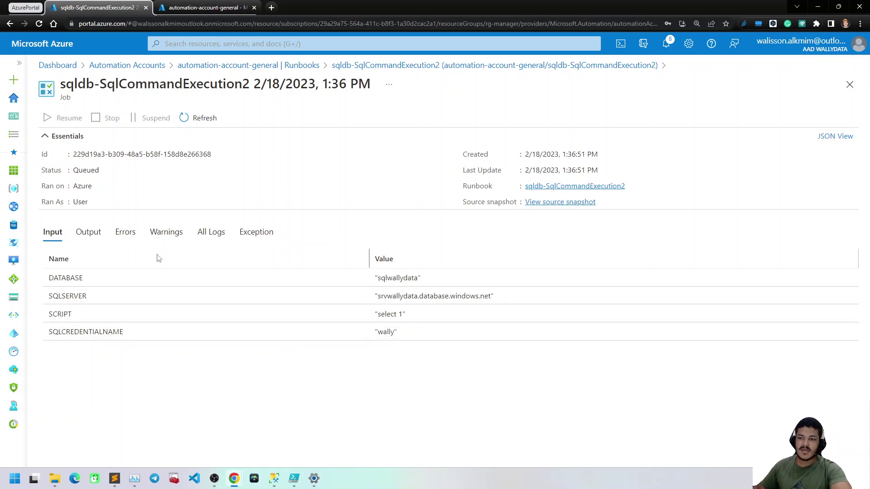
# Check the job's Output, Input, status, Errors and Warnings tabs
pyautogui.click(90, 235)
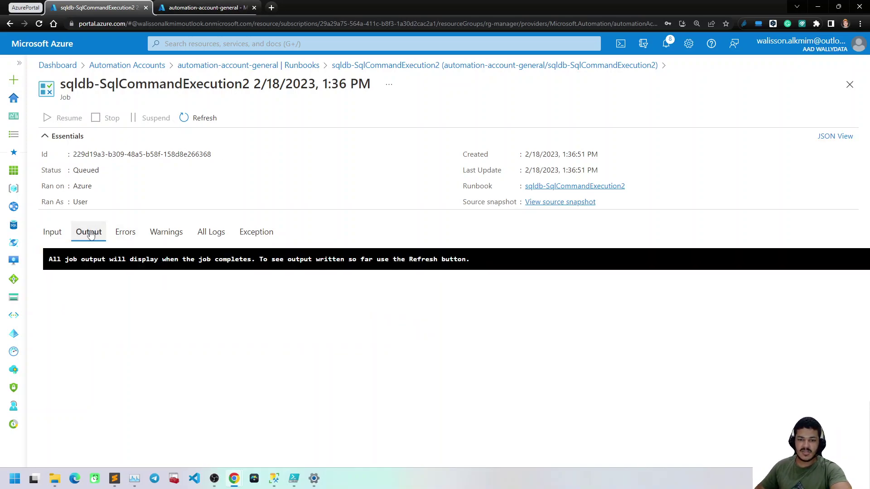
pyautogui.click(51, 234)
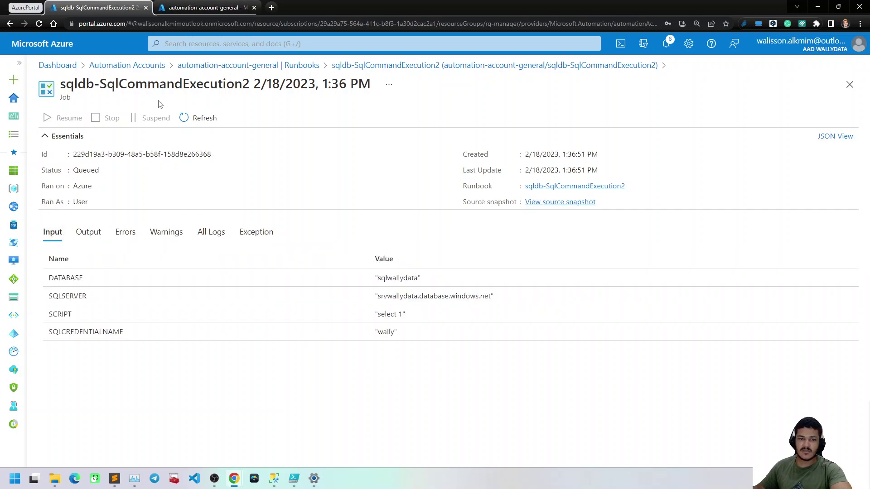
pyautogui.moveTo(117, 170); pyautogui.dragTo(73, 171)
pyautogui.click(161, 399)
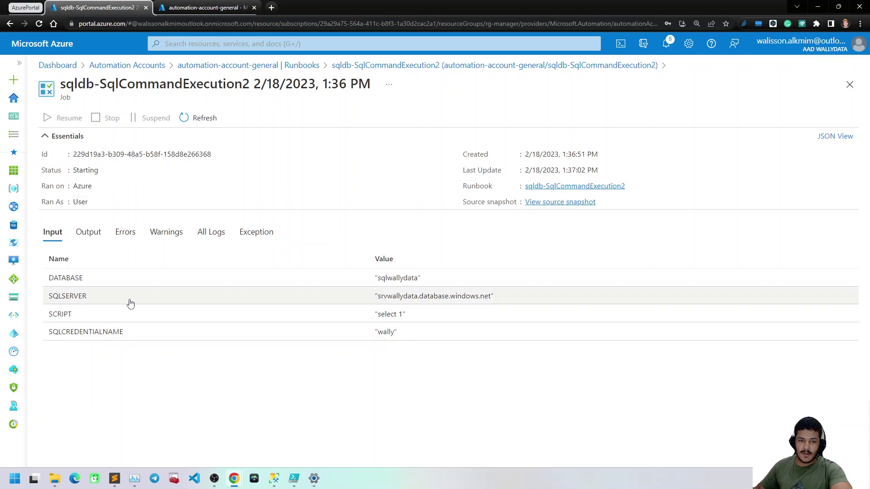
pyautogui.click(89, 233)
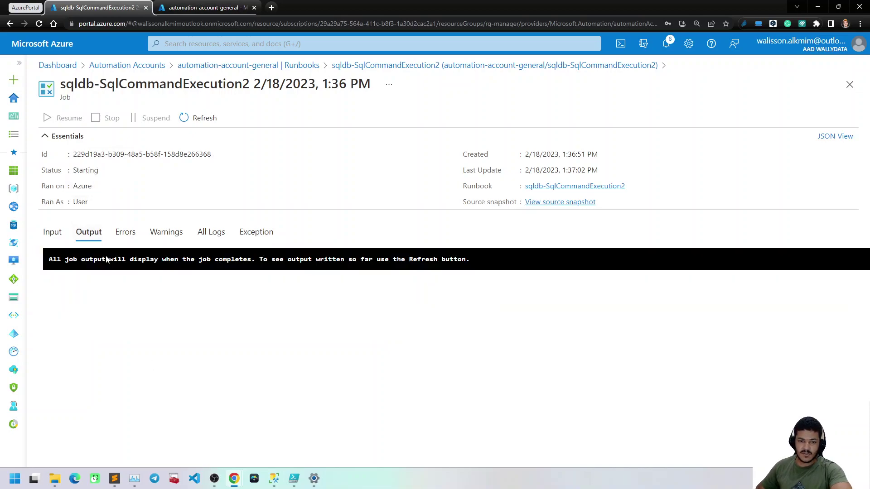
pyautogui.click(121, 232)
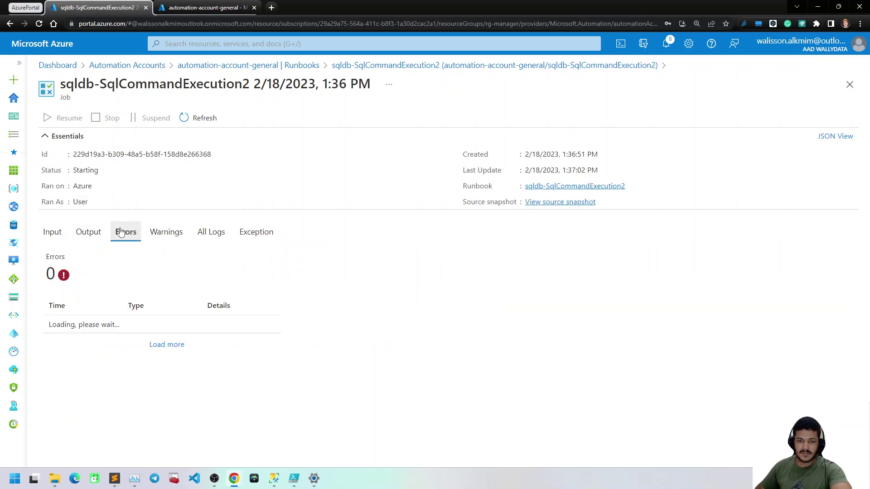
pyautogui.click(167, 238)
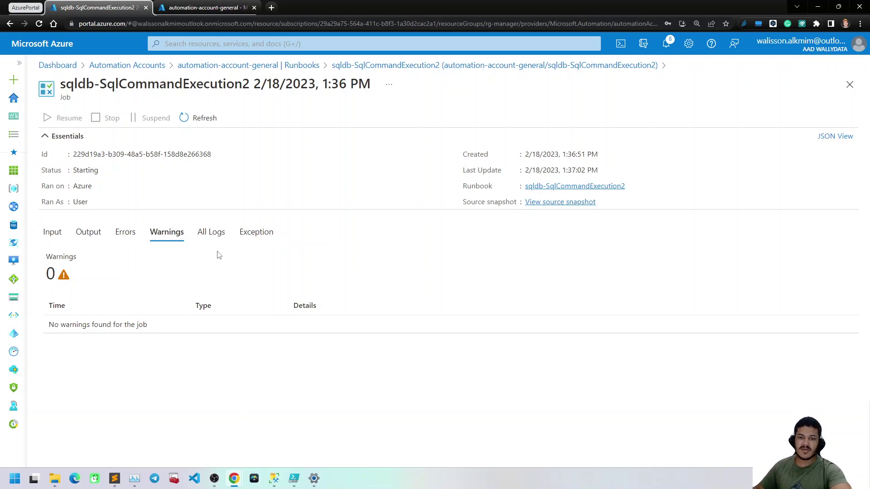
# Open the output entry under All Logs and confirm it returned the value 1
pyautogui.click(212, 232)
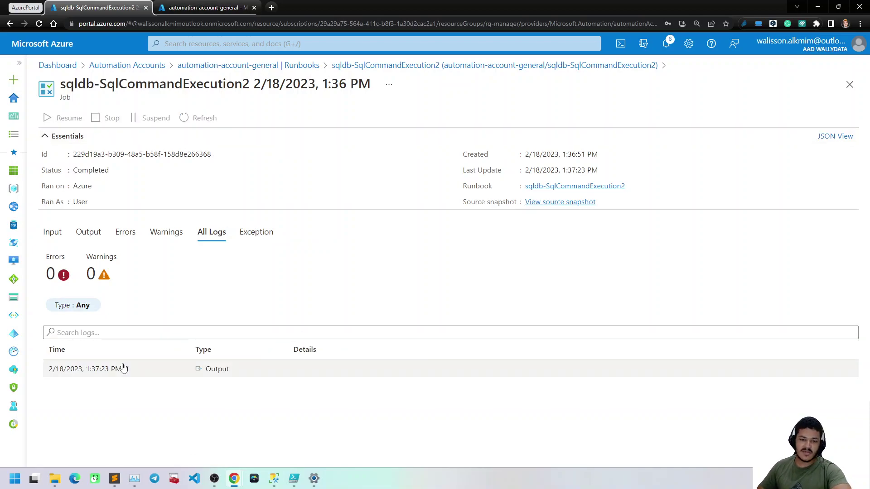
pyautogui.click(122, 368)
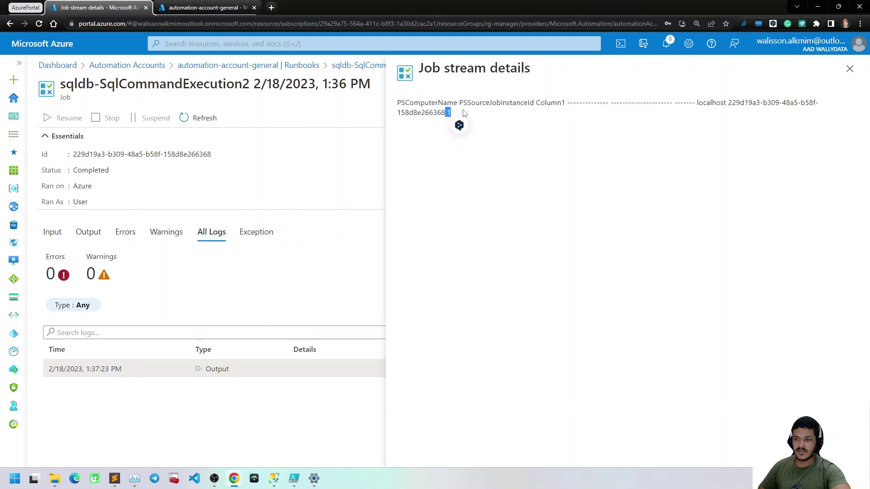
pyautogui.click(450, 113)
pyautogui.doubleClick(450, 114)
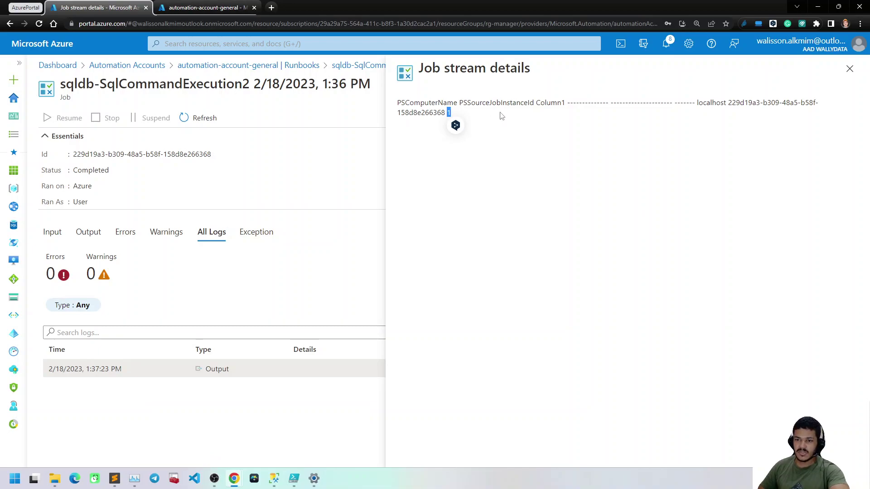
pyautogui.click(460, 115)
pyautogui.doubleClick(448, 111)
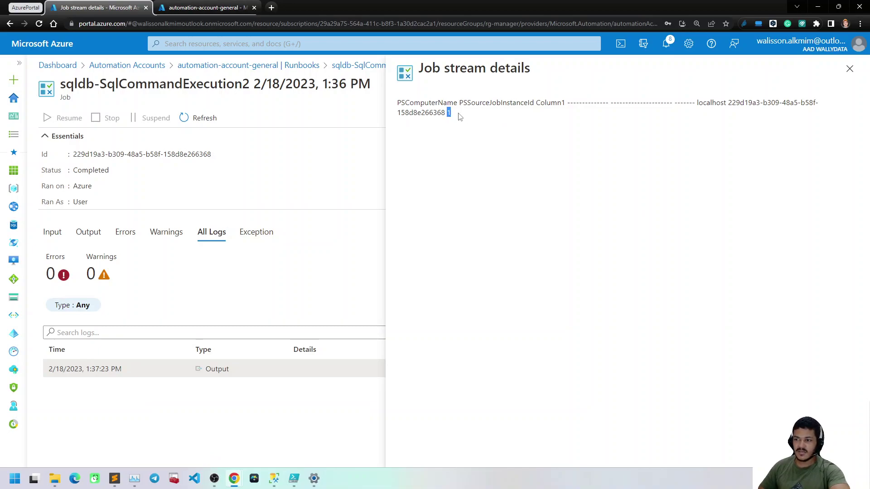
pyautogui.press('Escape')
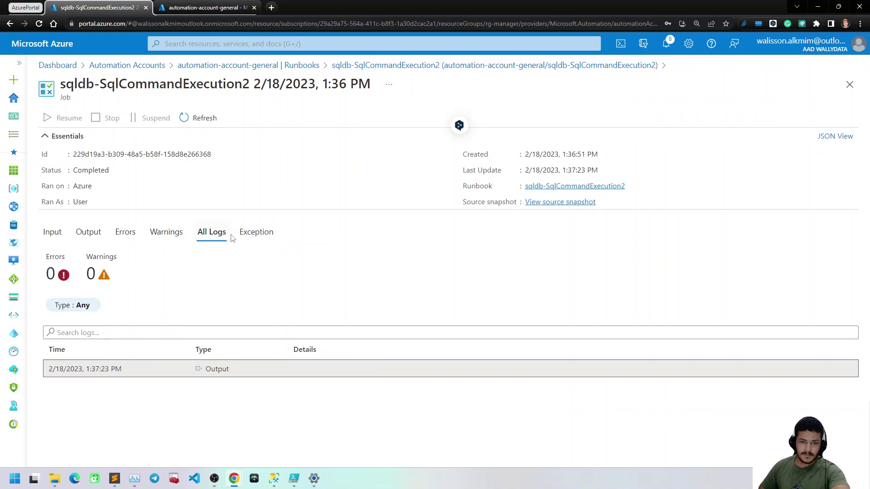
# Recheck the Input, Output, All Logs and Exception tabs, then close the job blade
pyautogui.click(55, 236)
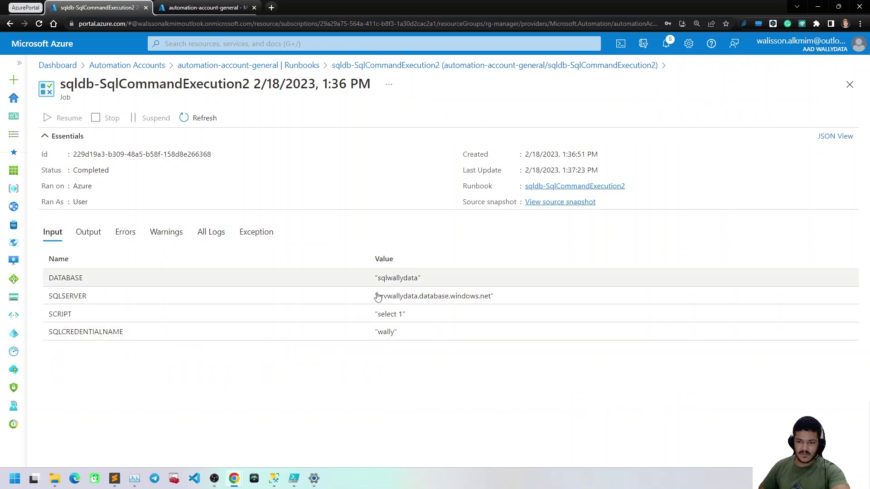
pyautogui.click(90, 232)
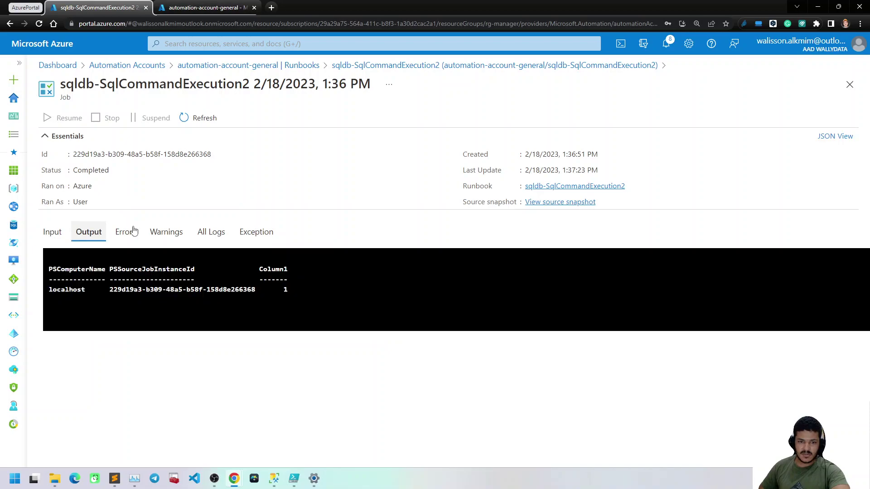
pyautogui.moveTo(291, 288); pyautogui.dragTo(260, 269)
pyautogui.click(281, 281)
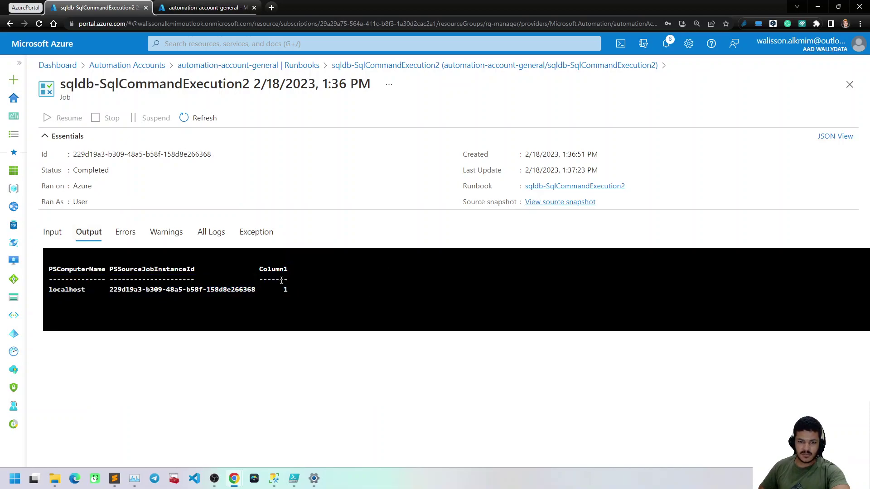
pyautogui.click(217, 235)
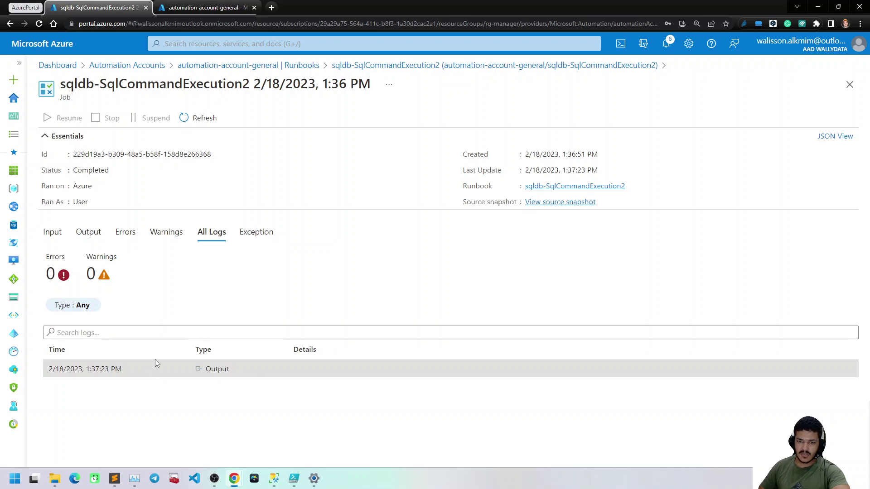
pyautogui.click(253, 235)
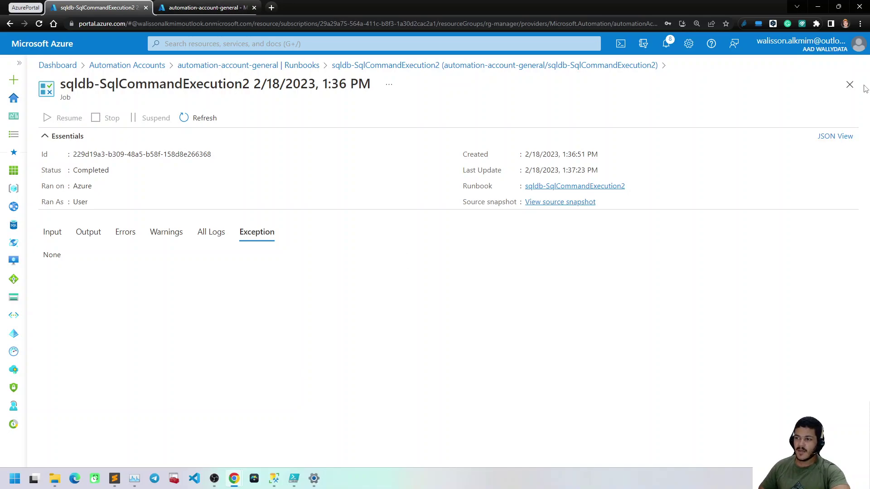
pyautogui.click(849, 85)
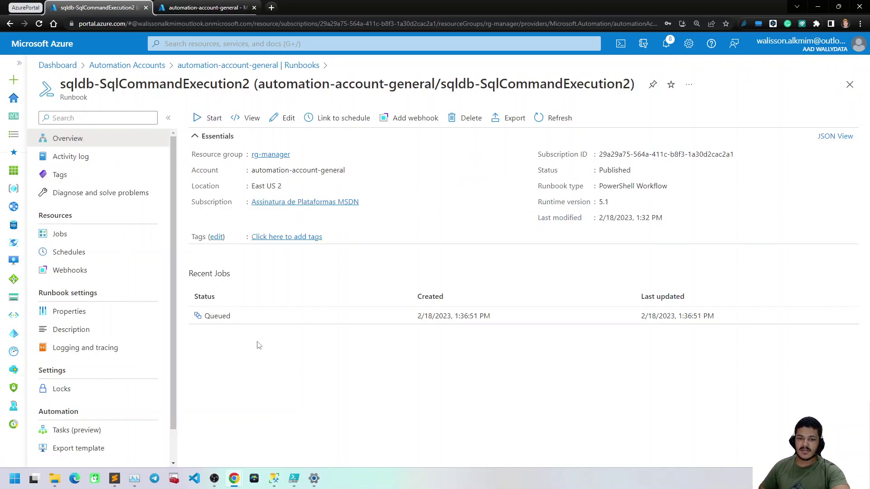
# Check the current runbook's jobs, then open runbook-sqlExecution, confirm it has no jobs, and return to its Overview
pyautogui.click(103, 242)
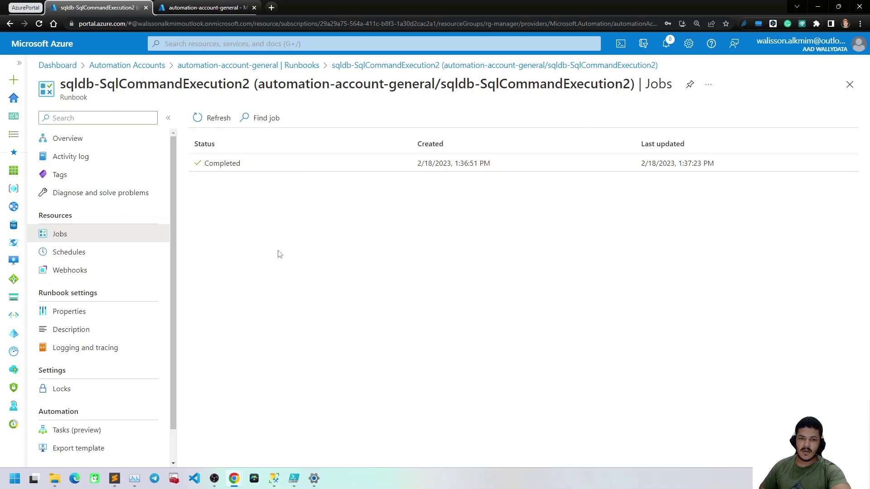
pyautogui.click(267, 68)
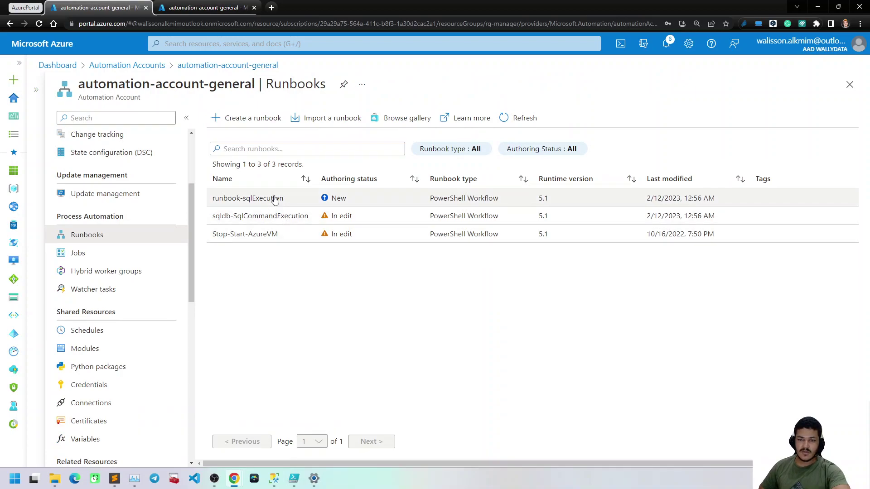
pyautogui.click(275, 200)
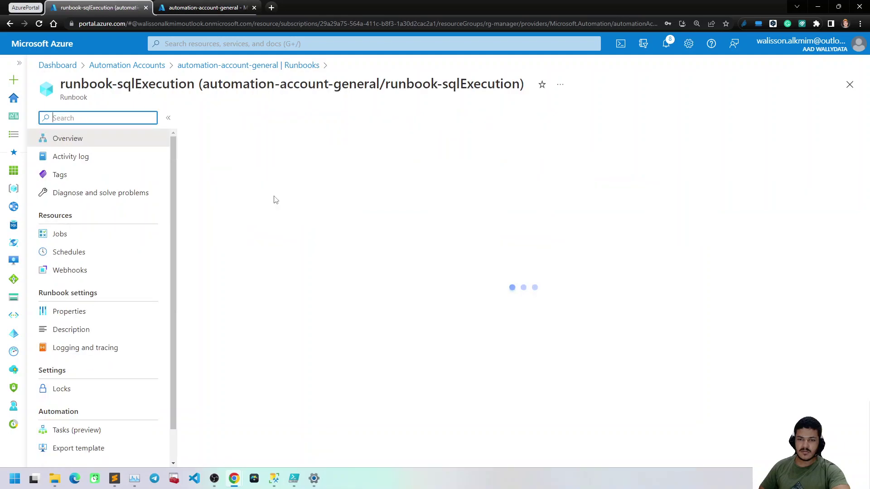
pyautogui.click(63, 236)
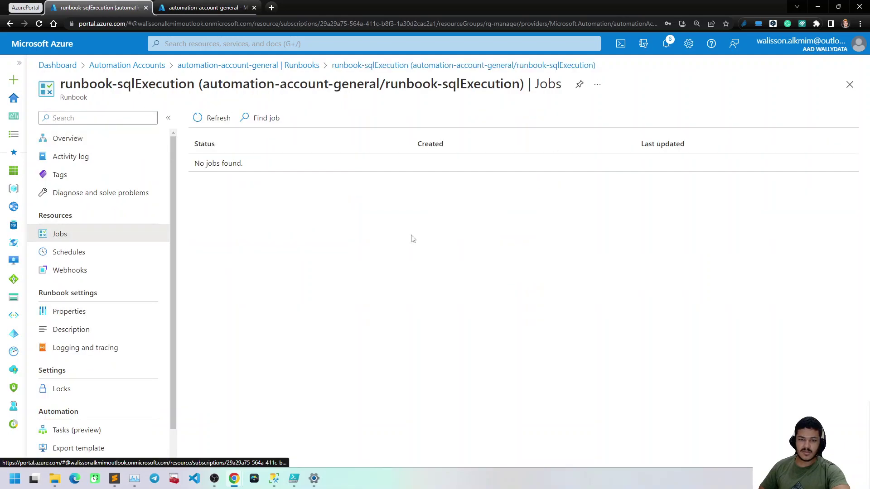
pyautogui.click(406, 65)
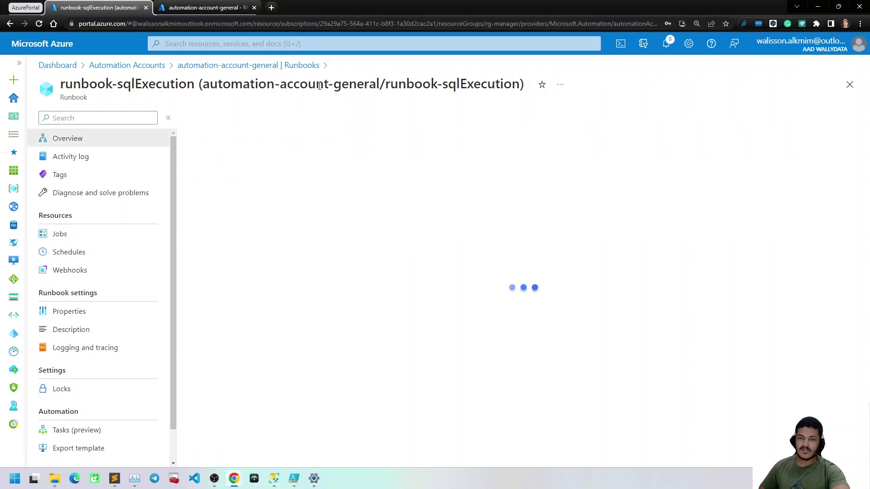